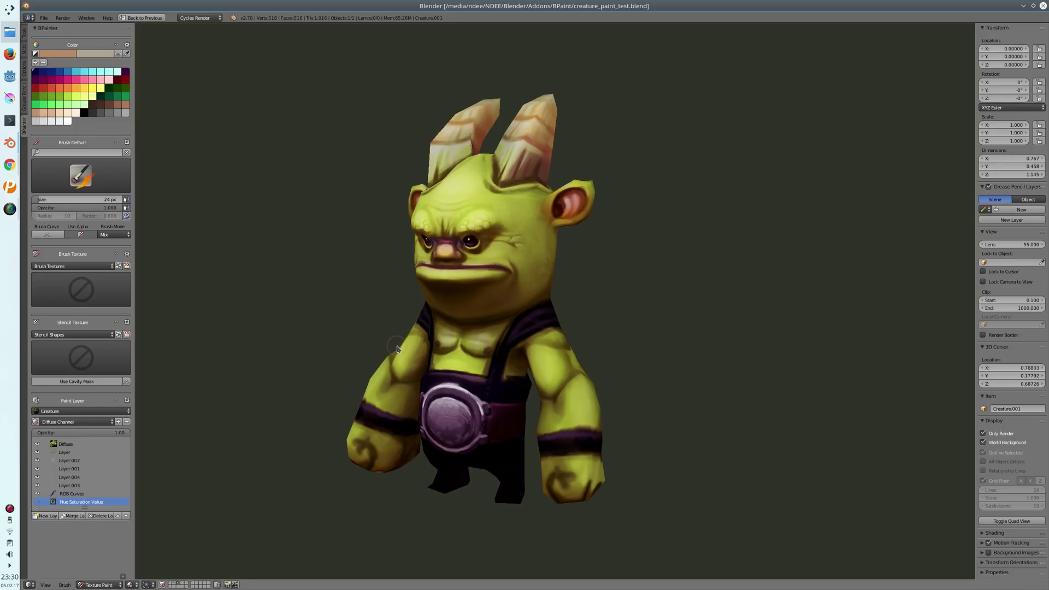
{"action": "middle_click_drag", "start_coordinate": [398, 350], "coordinate": [400, 319]}
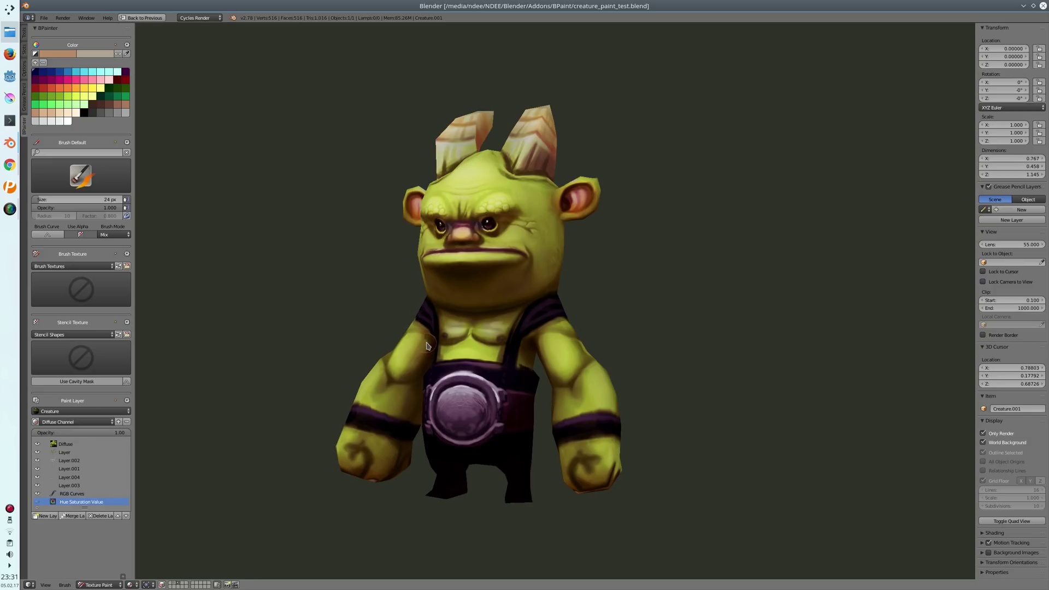
{"action": "mouse_move", "coordinate": [432, 339]}
{"action": "middle_mouse_down"}
{"action": "mouse_move", "coordinate": [415, 342]}
{"action": "mouse_move", "coordinate": [428, 348]}
{"action": "middle_mouse_up"}
{"action": "scroll", "coordinate": [433, 295], "scroll_direction": "down", "scroll_amount": 2}
{"action": "mouse_move", "coordinate": [433, 295]}
{"action": "middle_mouse_down"}
{"action": "mouse_move", "coordinate": [406, 311]}
{"action": "mouse_move", "coordinate": [426, 310]}
{"action": "mouse_move", "coordinate": [423, 322]}
{"action": "middle_mouse_up"}
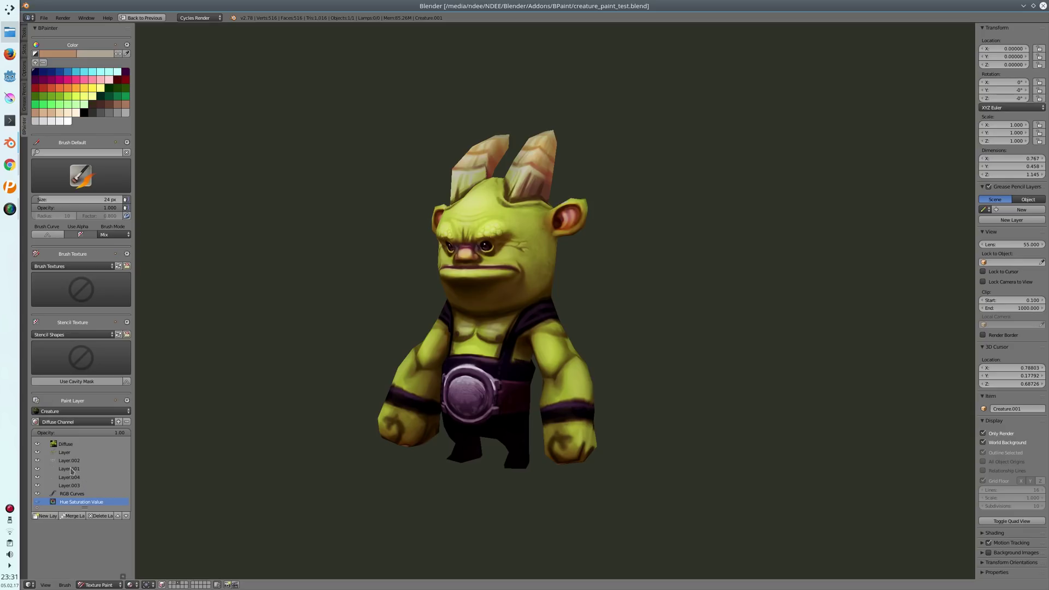
- Hide all paint and adjustment layers above the Diffuse base and toggle the Diffuse layer's own visibility off and on
{"action": "left_click_drag", "start_coordinate": [38, 455], "coordinate": [41, 498]}
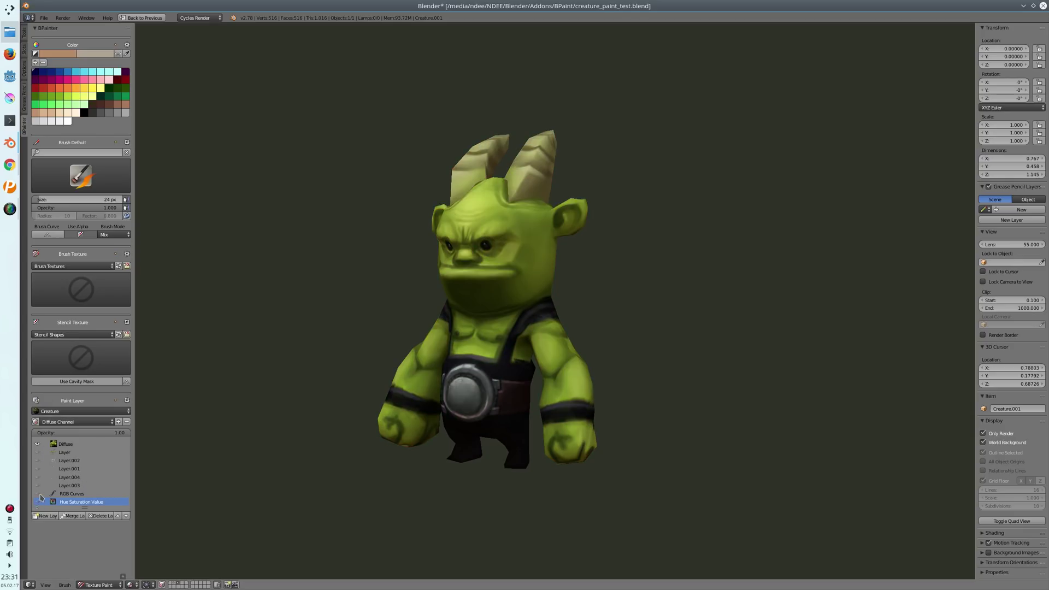
{"action": "left_click", "coordinate": [67, 445]}
{"action": "left_click", "coordinate": [37, 444]}
{"action": "left_click", "coordinate": [38, 444]}
- Make Layer and Layer.002 visible and select each in turn to check its blend mode
{"action": "left_click", "coordinate": [38, 452]}
{"action": "left_click", "coordinate": [37, 460]}
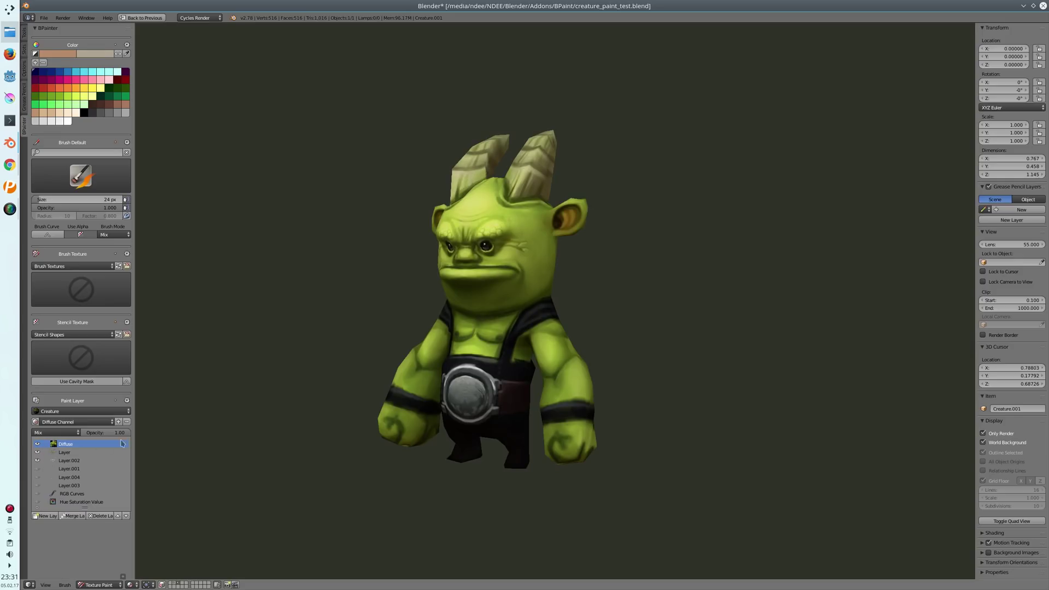
{"action": "scroll", "coordinate": [413, 270], "scroll_direction": "up", "scroll_amount": 3}
{"action": "left_click", "coordinate": [55, 433]}
{"action": "left_click", "coordinate": [65, 460]}
{"action": "left_click", "coordinate": [63, 452]}
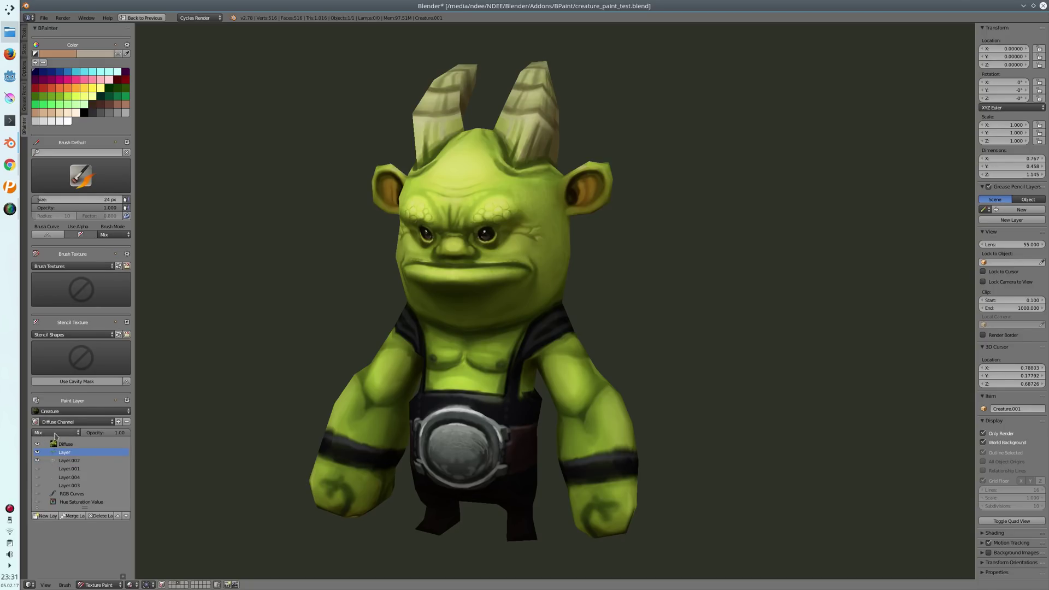
{"action": "left_click", "coordinate": [65, 461]}
- Make Layer.001, Layer.004 and Layer.003 visible on the creature, toggling Layer.001 off and on to compare
{"action": "left_click", "coordinate": [38, 469]}
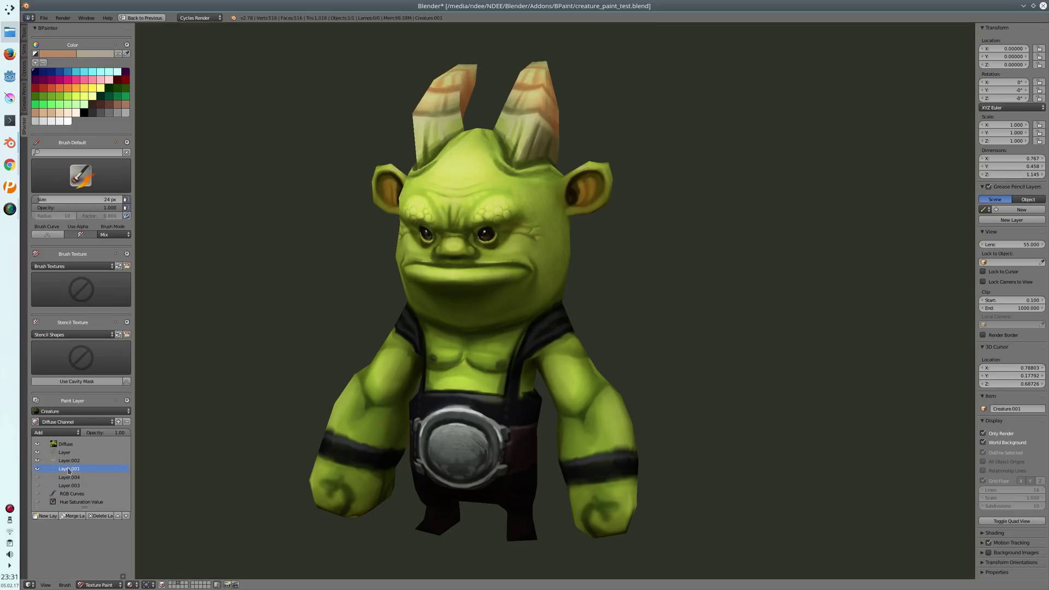
{"action": "left_click", "coordinate": [37, 469]}
{"action": "left_click", "coordinate": [38, 469]}
{"action": "left_click", "coordinate": [37, 478]}
{"action": "left_click", "coordinate": [38, 486]}
- Make the RGB Curves adjustment layer visible on the creature
{"action": "middle_click_drag", "start_coordinate": [491, 286], "coordinate": [536, 282]}
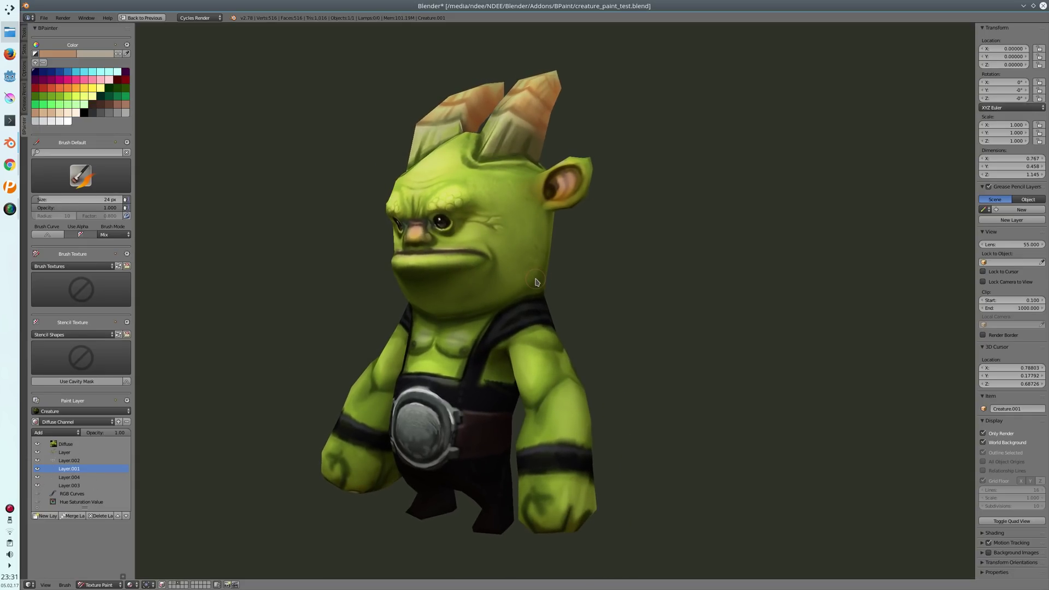
{"action": "key", "text": "KP_1"}
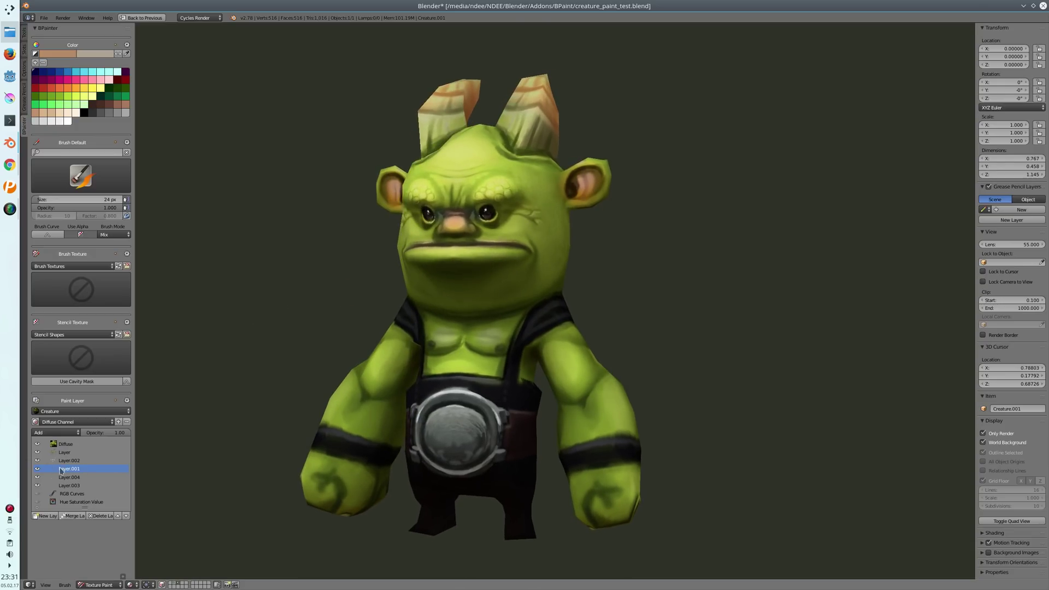
{"action": "middle_click_drag", "start_coordinate": [488, 294], "coordinate": [490, 238]}
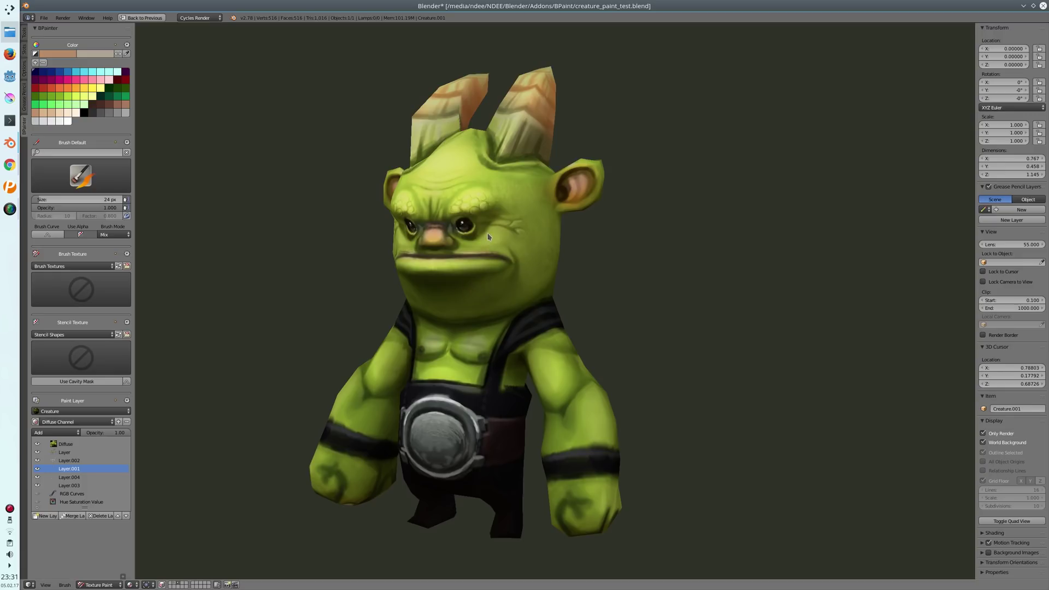
{"action": "left_click", "coordinate": [50, 516]}
{"action": "left_click", "coordinate": [37, 494]}
{"action": "middle_click_drag", "start_coordinate": [445, 322], "coordinate": [446, 312]}
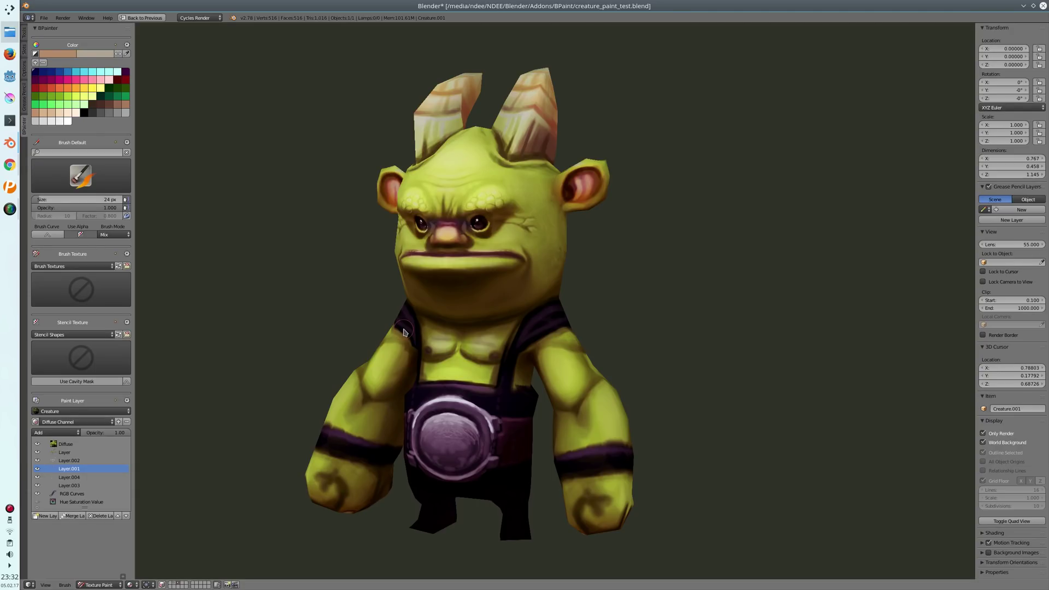
- Lower the red channel curve of the RGB Curves adjustment layer with a point at about X 0.283, Y 0.138
{"action": "left_click", "coordinate": [53, 496]}
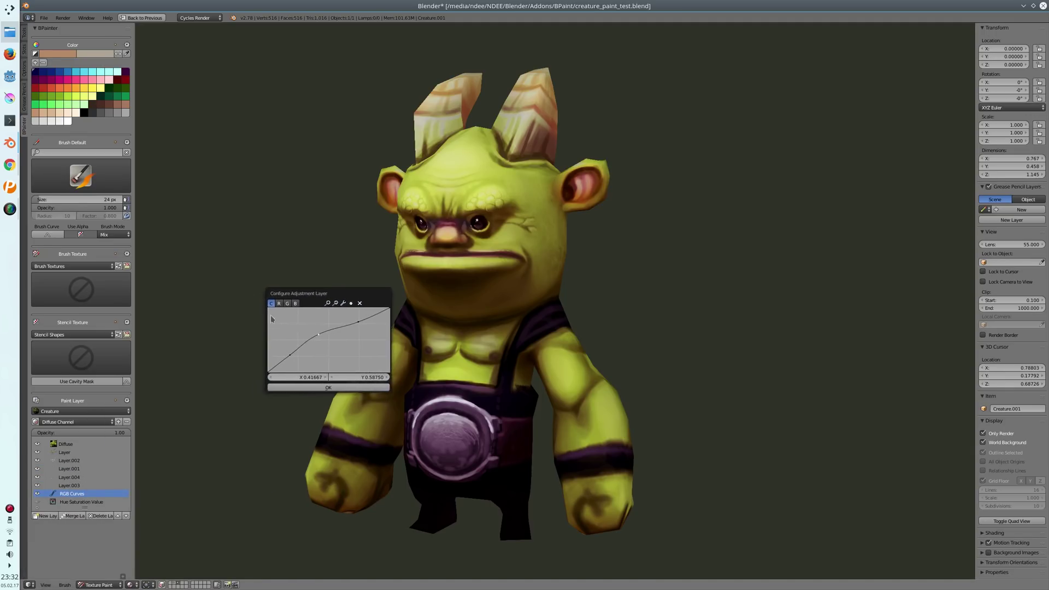
{"action": "left_click_drag", "start_coordinate": [331, 293], "coordinate": [322, 236]}
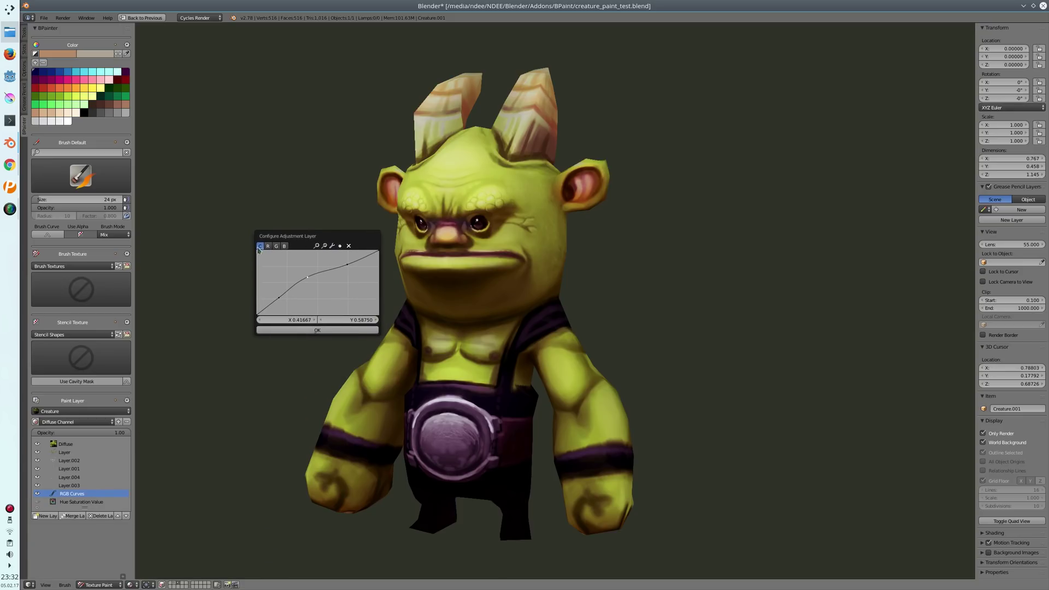
{"action": "mouse_move", "coordinate": [314, 281]}
{"action": "left_mouse_down"}
{"action": "mouse_move", "coordinate": [320, 289]}
{"action": "mouse_move", "coordinate": [275, 287]}
{"action": "mouse_move", "coordinate": [304, 267]}
{"action": "left_mouse_up"}
{"action": "left_click", "coordinate": [236, 254]}
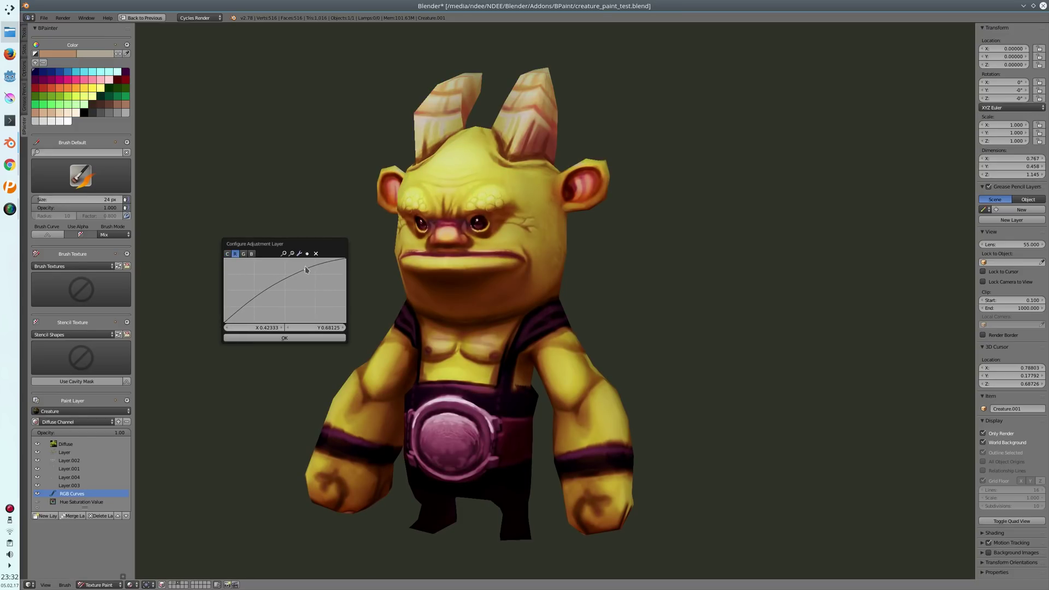
{"action": "mouse_move", "coordinate": [259, 301]}
{"action": "left_mouse_down"}
{"action": "mouse_move", "coordinate": [257, 313]}
{"action": "mouse_move", "coordinate": [249, 304]}
{"action": "mouse_move", "coordinate": [260, 317]}
{"action": "left_mouse_up"}
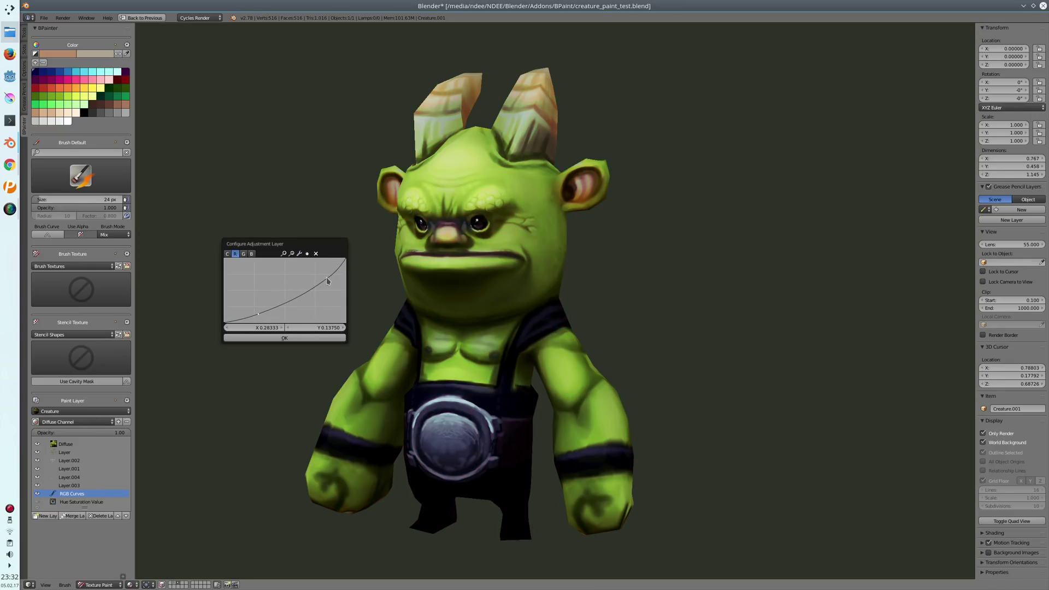
{"action": "left_click", "coordinate": [254, 339]}
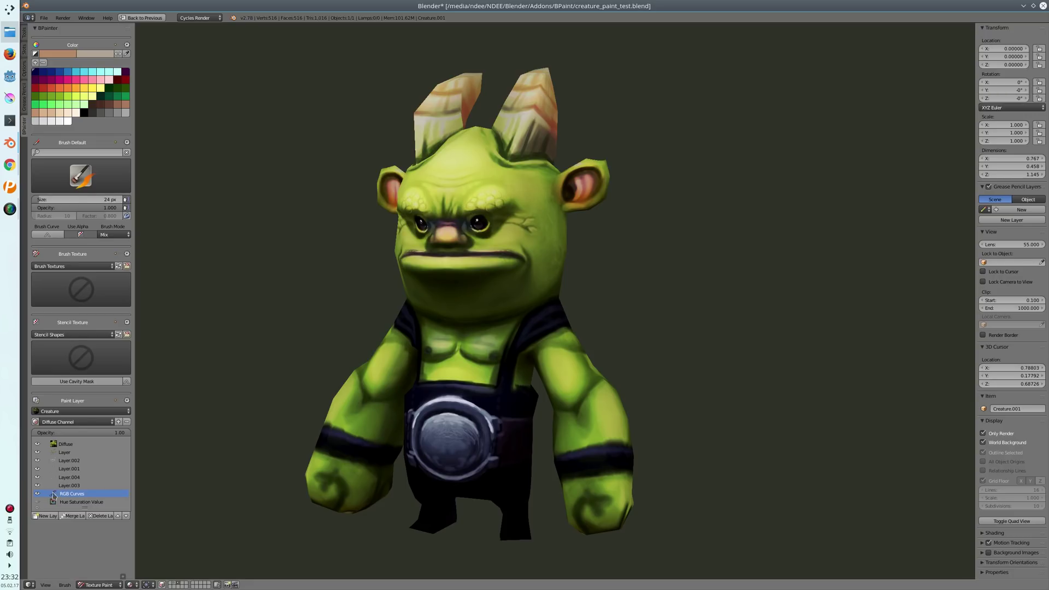
- Move the RGB Curves layer up the layer list to just below Layer and return it to its place below Layer.003
{"action": "left_click", "coordinate": [118, 515]}
{"action": "left_click", "coordinate": [117, 515]}
{"action": "left_click", "coordinate": [117, 516]}
{"action": "left_click", "coordinate": [118, 516]}
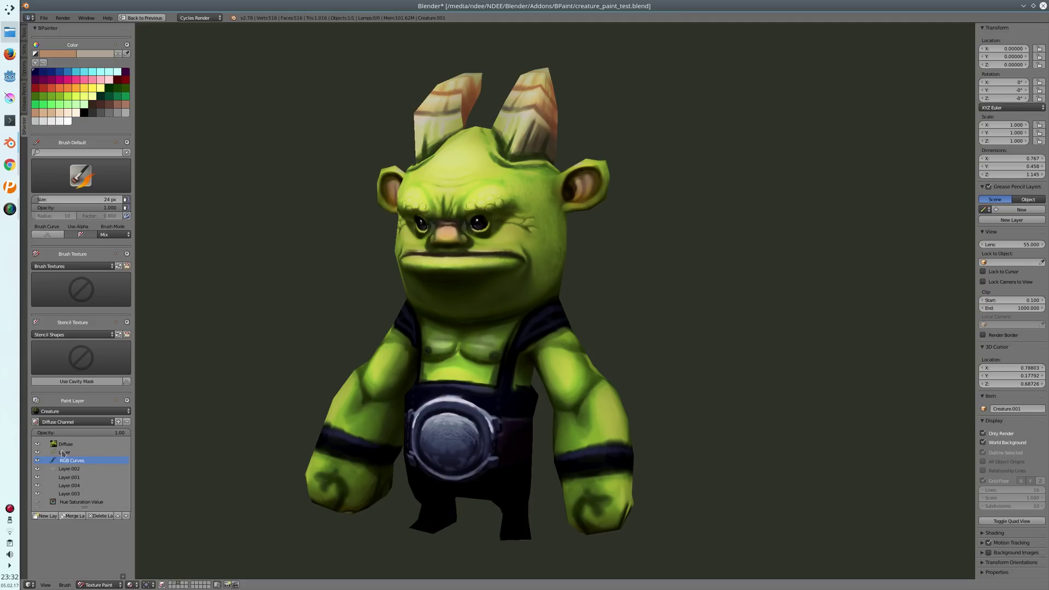
{"action": "left_click", "coordinate": [126, 517]}
{"action": "left_click", "coordinate": [126, 517]}
{"action": "left_click", "coordinate": [126, 516]}
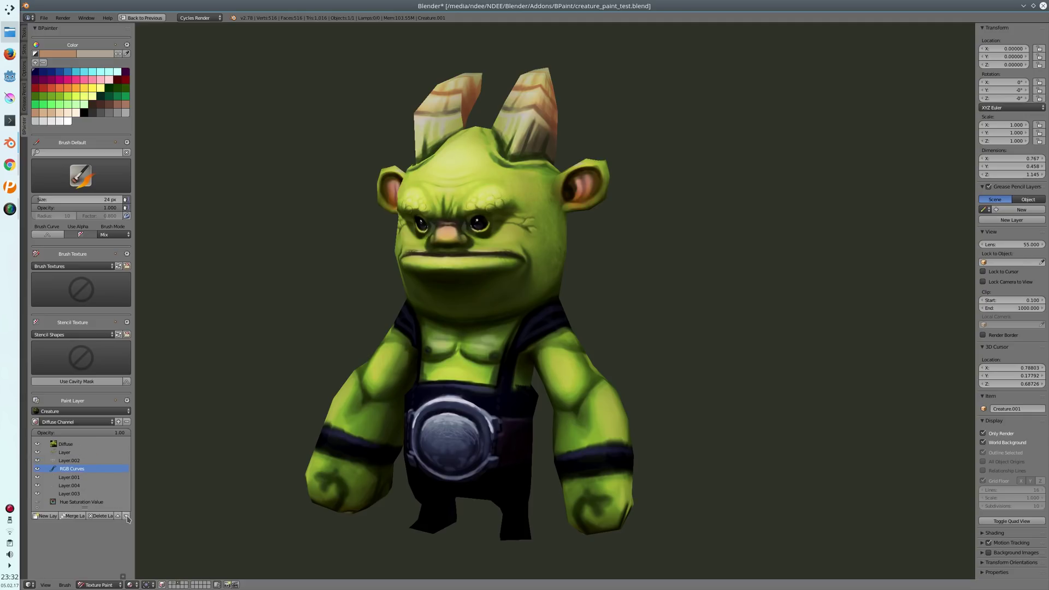
{"action": "left_click", "coordinate": [126, 517]}
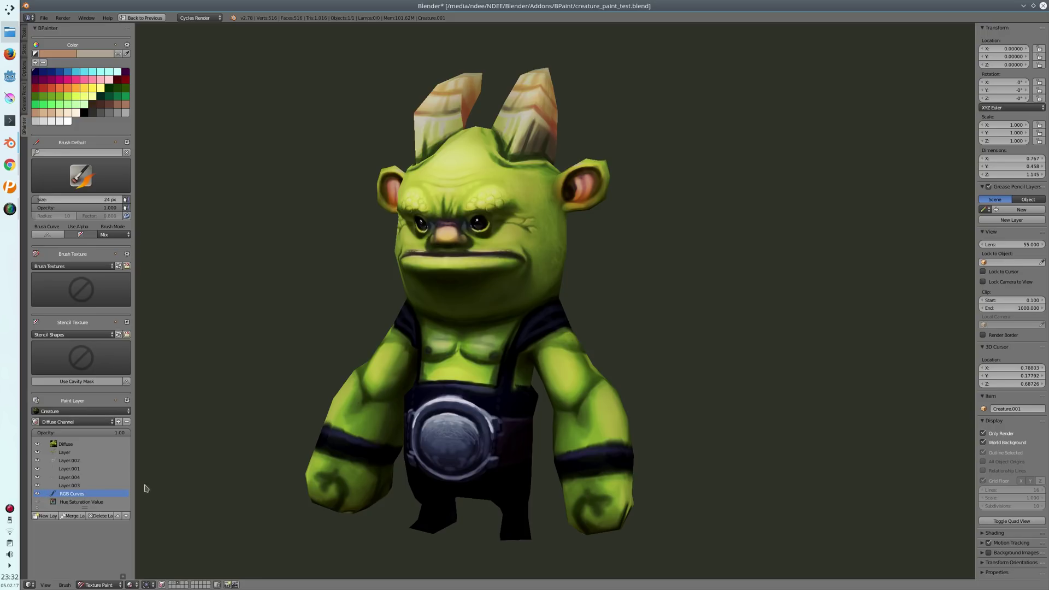
- Make the Hue Saturation Value adjustment layer visible and adjust its settings to turn the creature's skin a saturated green
{"action": "middle_click_drag", "start_coordinate": [409, 253], "coordinate": [333, 289]}
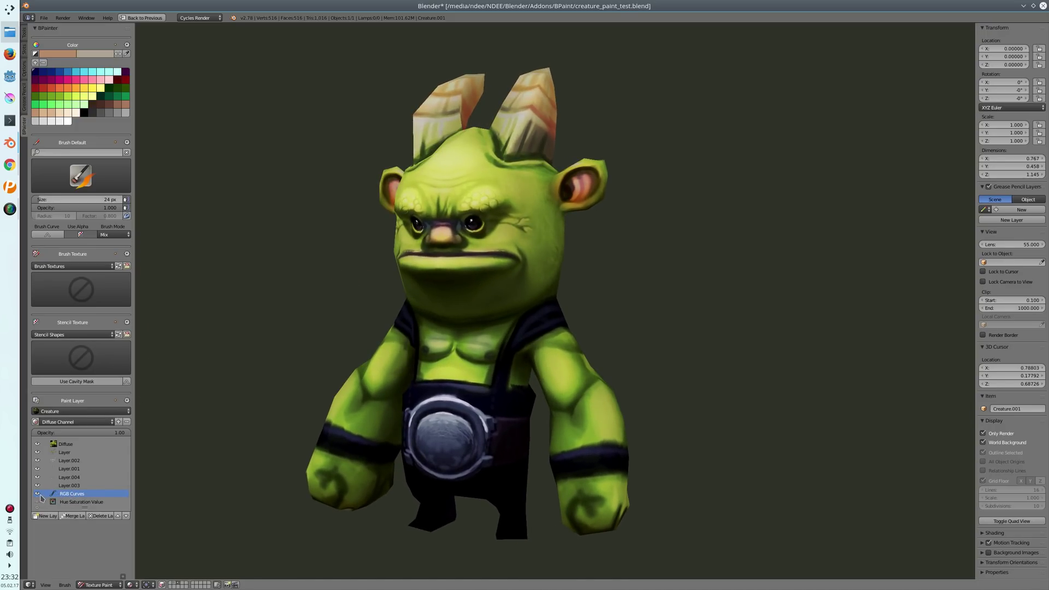
{"action": "mouse_move", "coordinate": [314, 416]}
{"action": "middle_mouse_down"}
{"action": "mouse_move", "coordinate": [352, 399]}
{"action": "mouse_move", "coordinate": [309, 419]}
{"action": "middle_mouse_up"}
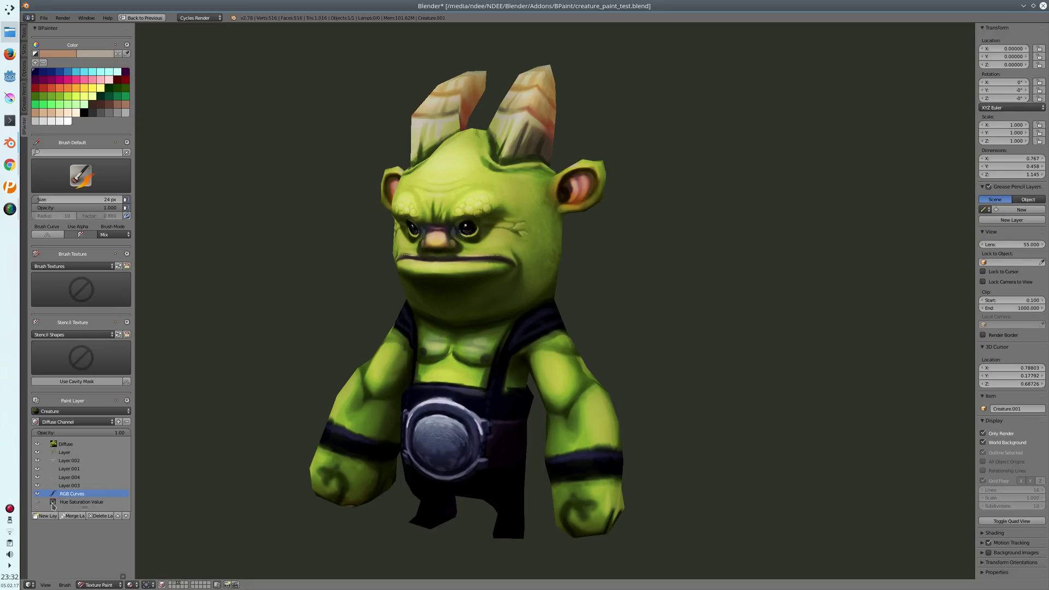
{"action": "left_click", "coordinate": [38, 503]}
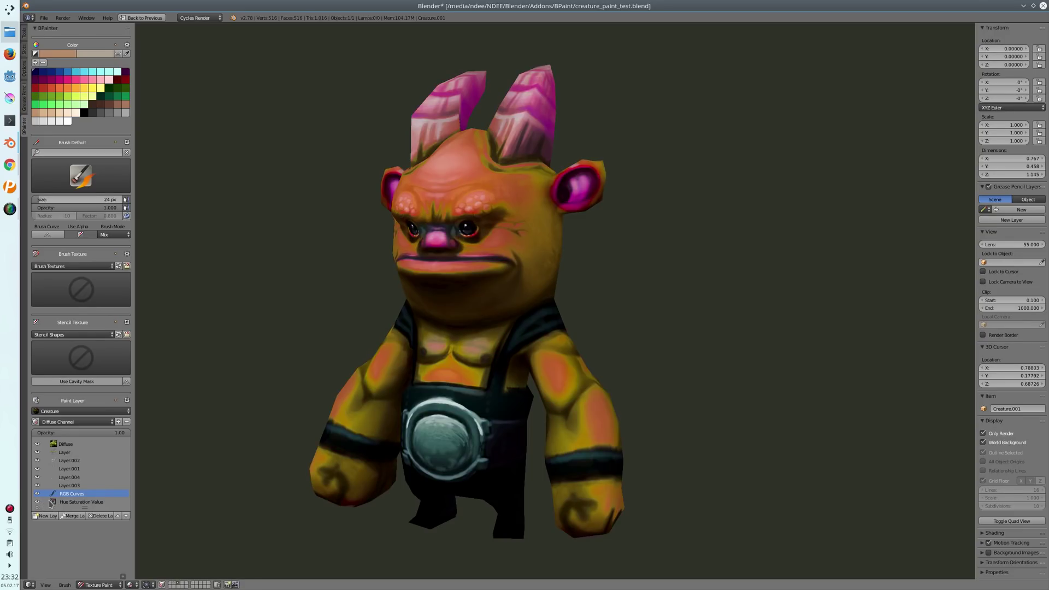
{"action": "left_click", "coordinate": [54, 501]}
{"action": "mouse_move", "coordinate": [81, 509]}
{"action": "left_mouse_down"}
{"action": "mouse_move", "coordinate": [115, 512]}
{"action": "mouse_move", "coordinate": [81, 520]}
{"action": "mouse_move", "coordinate": [117, 516]}
{"action": "mouse_move", "coordinate": [87, 513]}
{"action": "left_mouse_up"}
{"action": "left_click", "coordinate": [87, 538]}
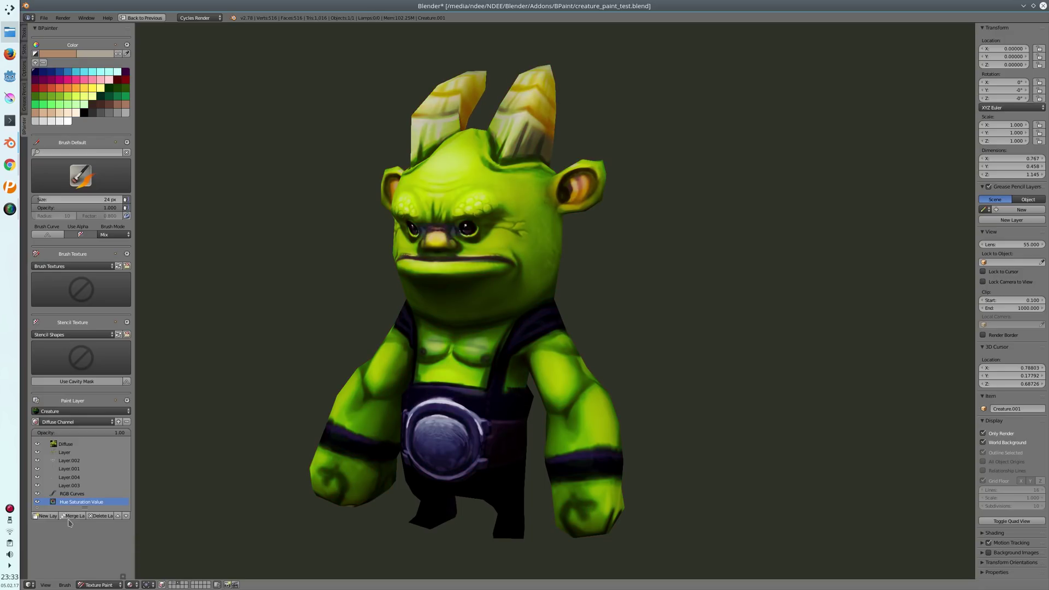
- Add an Invert adjustment layer after the Hue Saturation Value layer
{"action": "left_click", "coordinate": [47, 518]}
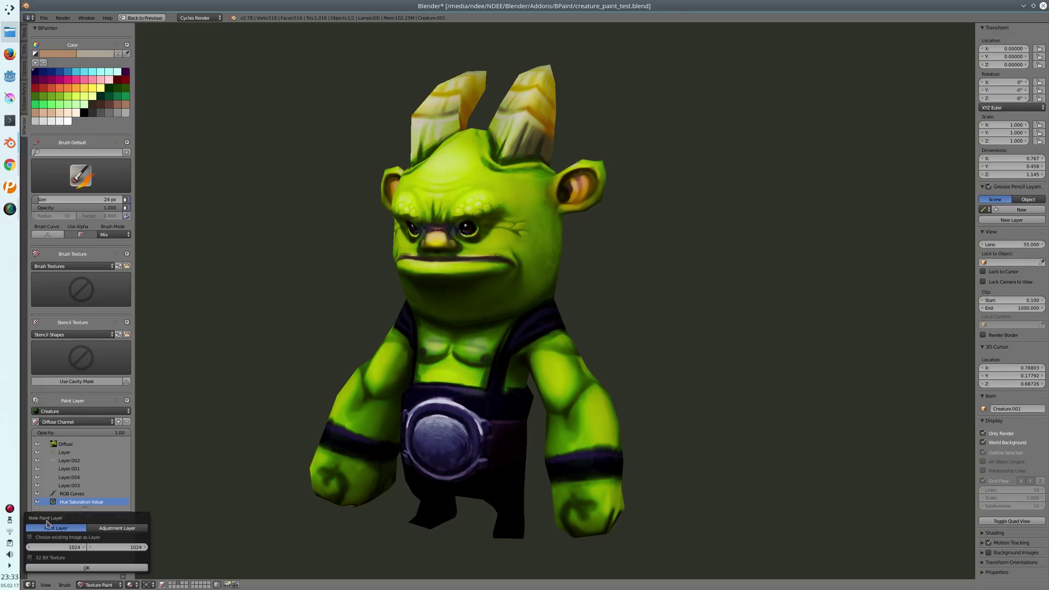
{"action": "left_click", "coordinate": [111, 530]}
{"action": "left_click", "coordinate": [130, 537]}
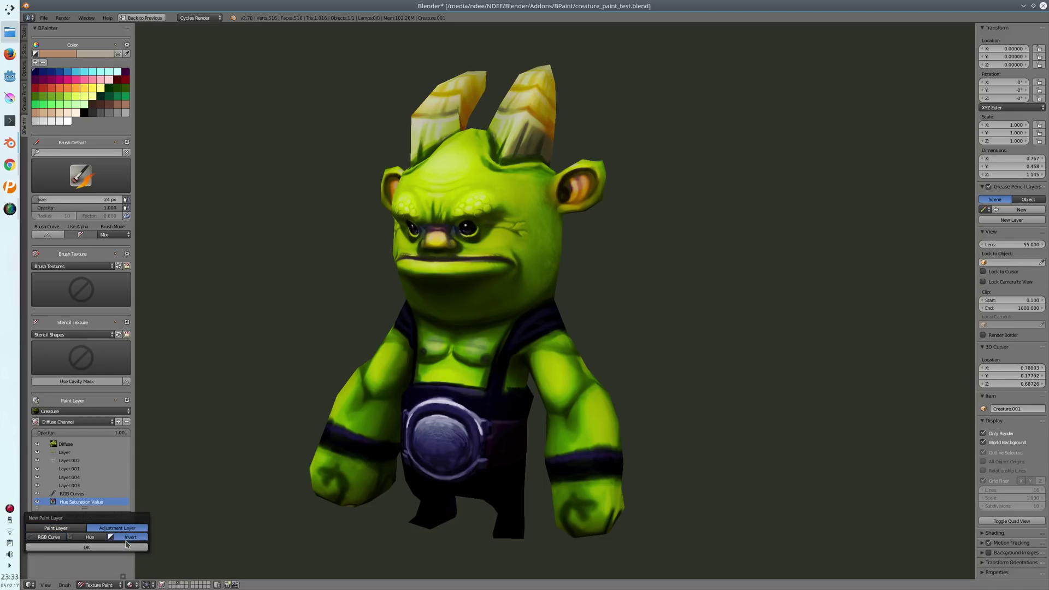
{"action": "left_click", "coordinate": [120, 548]}
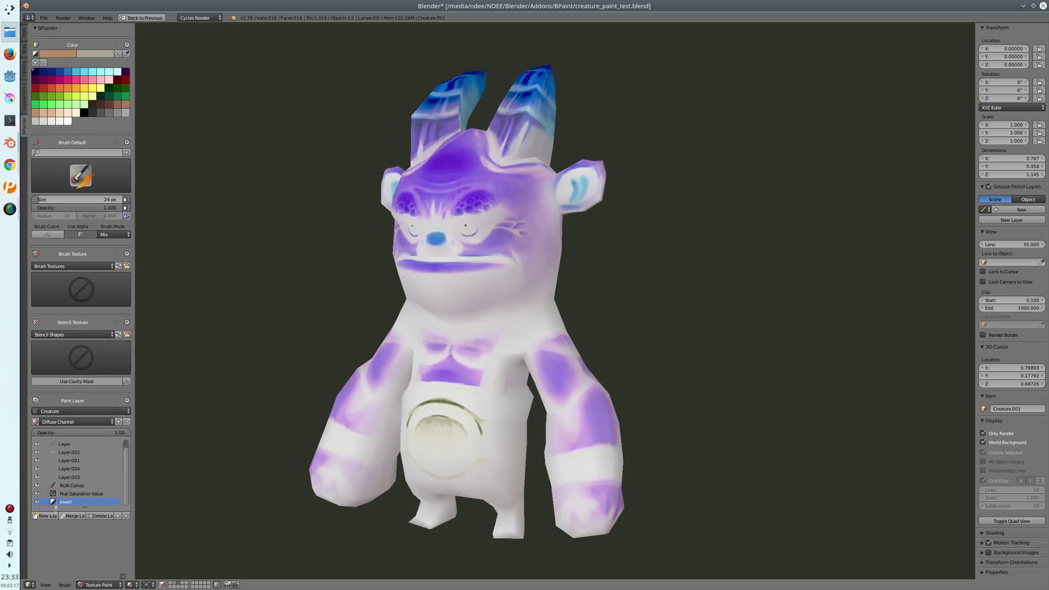
- Toggle the Invert layer's visibility to compare the creature's colours and delete that layer
{"action": "left_click", "coordinate": [38, 502]}
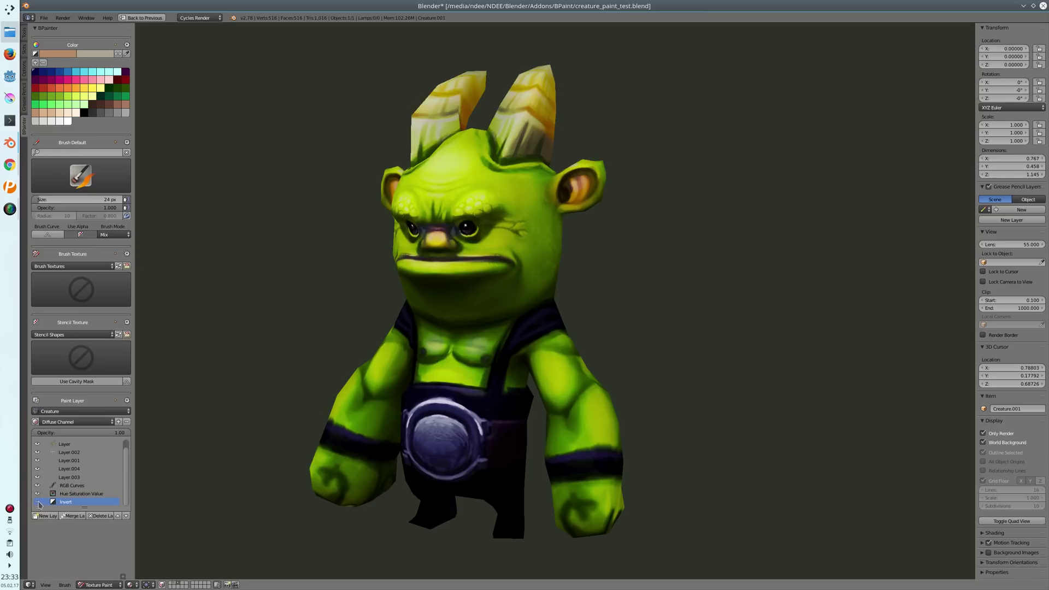
{"action": "left_click", "coordinate": [38, 501]}
{"action": "left_click", "coordinate": [37, 502]}
{"action": "left_click", "coordinate": [37, 502]}
{"action": "mouse_move", "coordinate": [125, 434]}
{"action": "left_mouse_down"}
{"action": "mouse_move", "coordinate": [32, 433]}
{"action": "mouse_move", "coordinate": [158, 431]}
{"action": "left_mouse_up"}
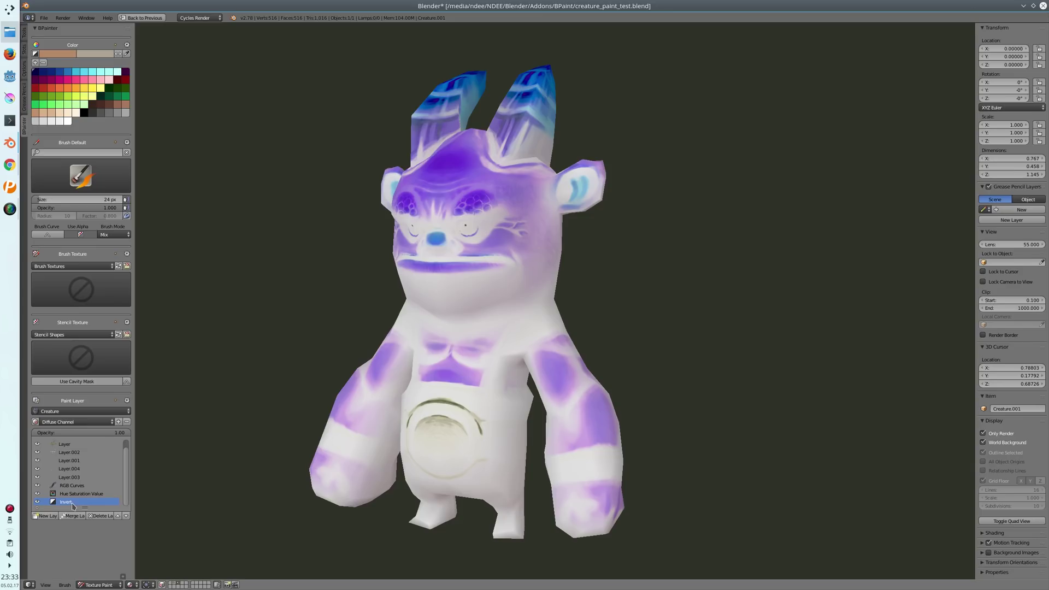
{"action": "left_click", "coordinate": [99, 516]}
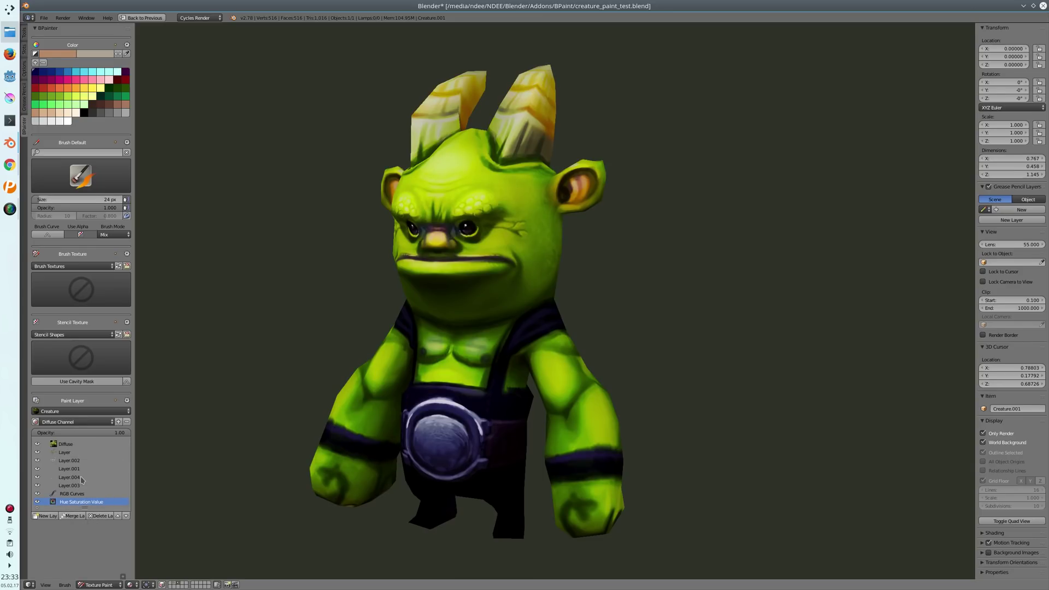
- Add another Invert adjustment layer to the creature and delete it again
{"action": "left_click", "coordinate": [66, 453]}
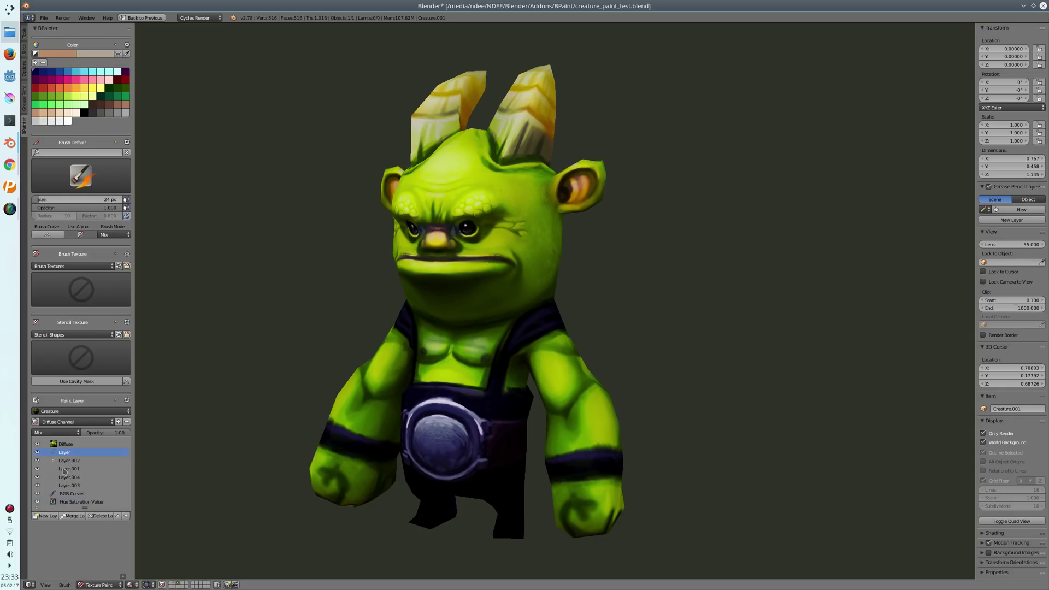
{"action": "left_click", "coordinate": [46, 516]}
{"action": "left_click", "coordinate": [77, 548]}
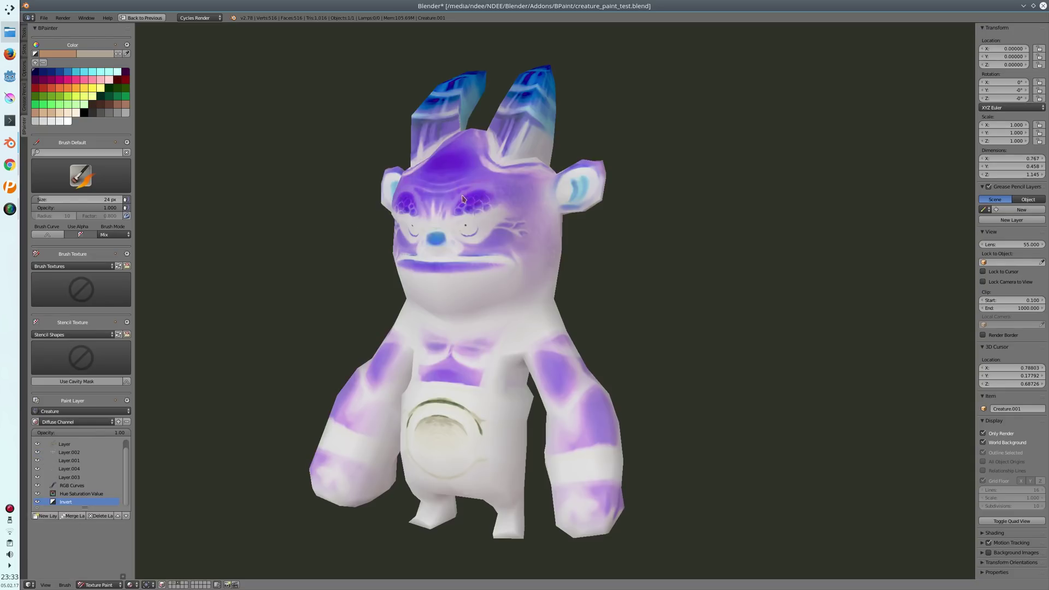
{"action": "left_click", "coordinate": [100, 515]}
- Add a new empty paint layer after the Hue Saturation Value layer
{"action": "left_click", "coordinate": [46, 516]}
{"action": "left_click", "coordinate": [55, 526]}
{"action": "left_click", "coordinate": [87, 566]}
- Paint broad mirrored brown strokes across the sides of the creature's forehead on the new layer
{"action": "scroll", "coordinate": [452, 279], "scroll_direction": "up", "scroll_amount": 2}
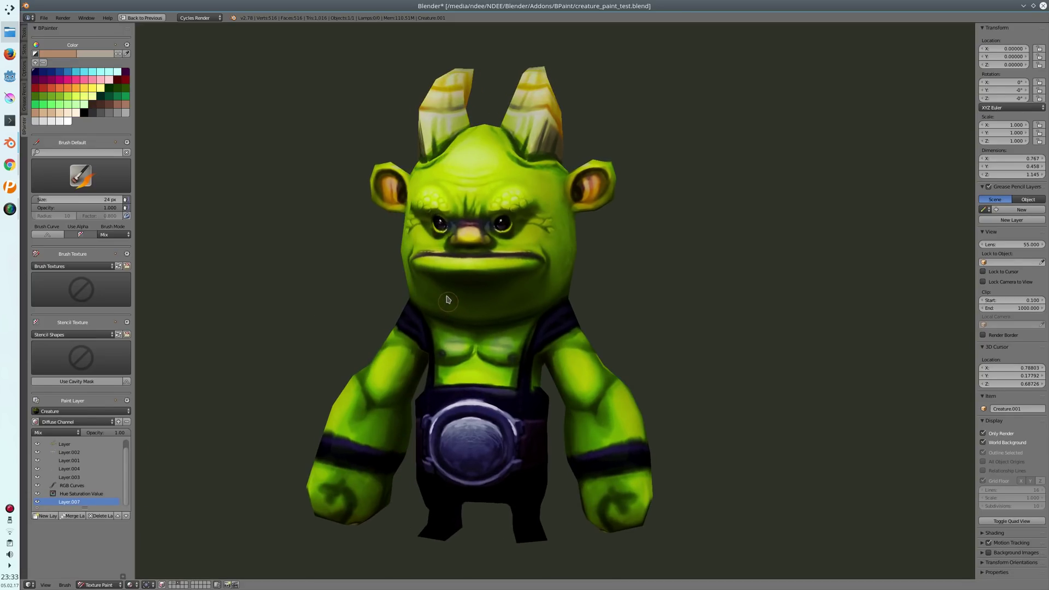
{"action": "middle_click_drag", "start_coordinate": [452, 279], "coordinate": [450, 317], "text": "shift"}
{"action": "left_click_drag", "start_coordinate": [59, 82], "coordinate": [61, 85]}
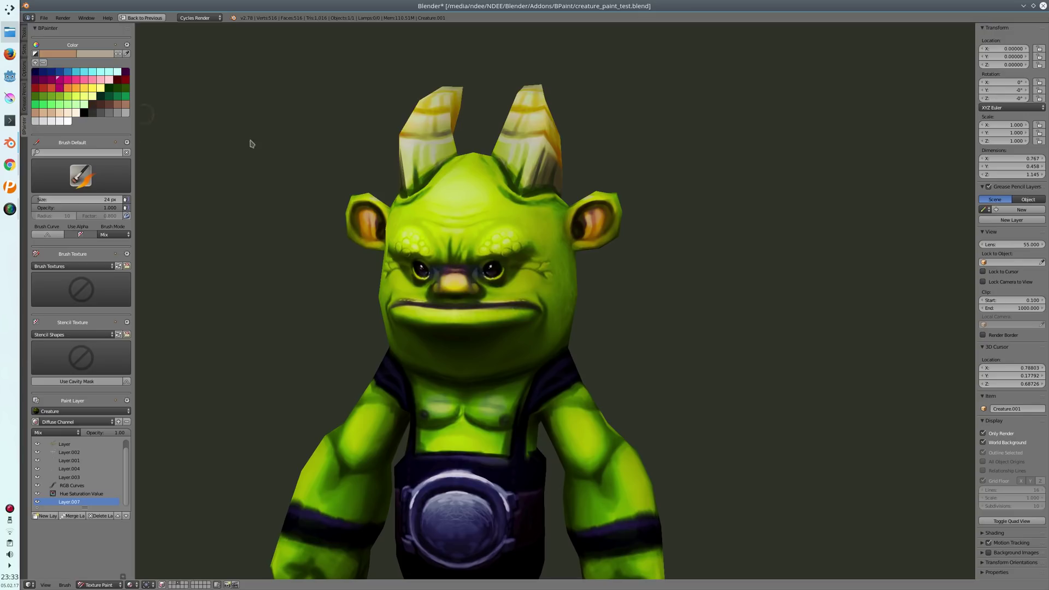
{"action": "mouse_move", "coordinate": [477, 220]}
{"action": "left_mouse_down"}
{"action": "mouse_move", "coordinate": [510, 188]}
{"action": "mouse_move", "coordinate": [531, 205]}
{"action": "left_mouse_up"}
{"action": "mouse_move", "coordinate": [505, 225]}
{"action": "left_mouse_down"}
{"action": "mouse_move", "coordinate": [537, 222]}
{"action": "mouse_move", "coordinate": [544, 241]}
{"action": "left_mouse_up"}
{"action": "left_click_drag", "start_coordinate": [478, 212], "coordinate": [493, 191]}
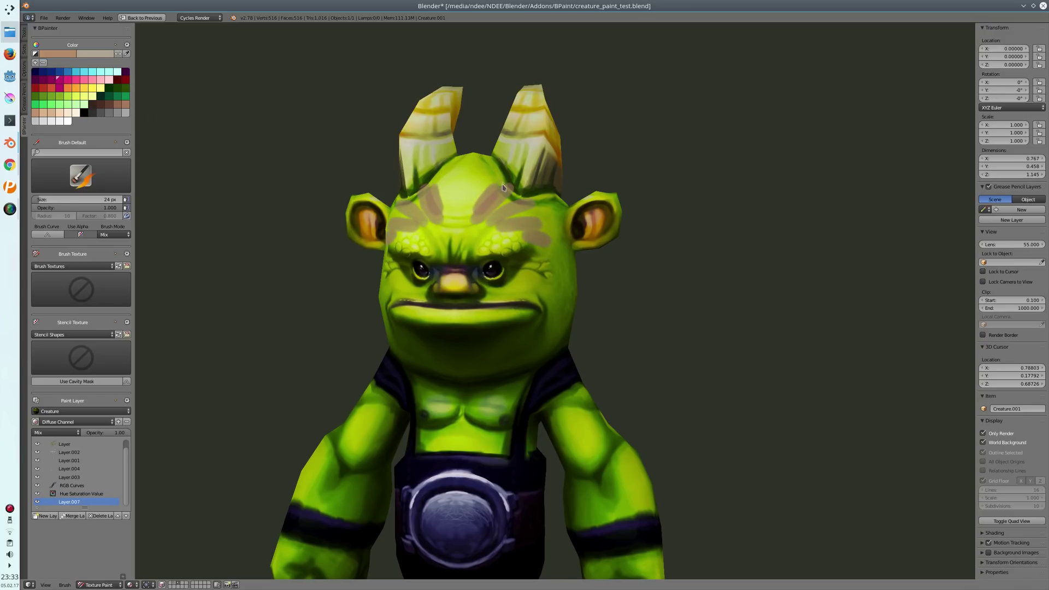
- Paint thinner mirrored brown streaks up the middle of the forehead and above the brows with a 10 px brush
{"action": "middle_click_drag", "start_coordinate": [478, 189], "coordinate": [472, 230]}
{"action": "left_click_drag", "start_coordinate": [462, 259], "coordinate": [470, 203]}
{"action": "mouse_move", "coordinate": [468, 255]}
{"action": "left_mouse_down"}
{"action": "mouse_move", "coordinate": [478, 213]}
{"action": "mouse_move", "coordinate": [504, 238]}
{"action": "left_mouse_up"}
{"action": "left_click_drag", "start_coordinate": [483, 255], "coordinate": [514, 243]}
- Toggle the new paint layer's visibility off and on to compare the creature with and without the forehead strokes
{"action": "middle_click_drag", "start_coordinate": [439, 288], "coordinate": [431, 263]}
{"action": "middle_click_drag", "start_coordinate": [451, 224], "coordinate": [396, 243]}
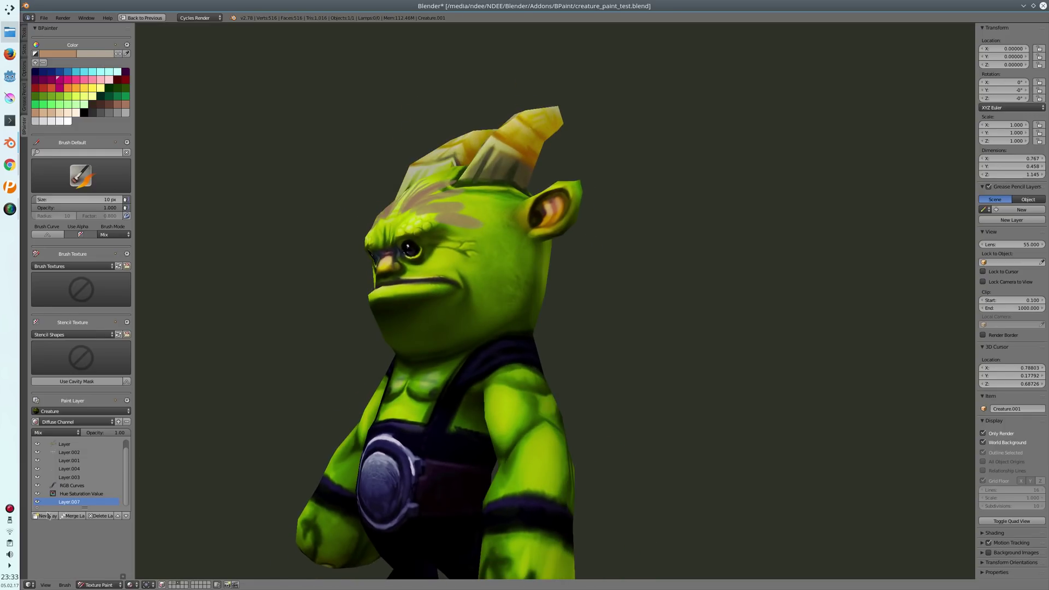
{"action": "left_click", "coordinate": [37, 502]}
{"action": "left_click", "coordinate": [38, 502]}
{"action": "left_click", "coordinate": [37, 501]}
{"action": "left_click", "coordinate": [37, 501]}
{"action": "middle_click_drag", "start_coordinate": [282, 293], "coordinate": [385, 285]}
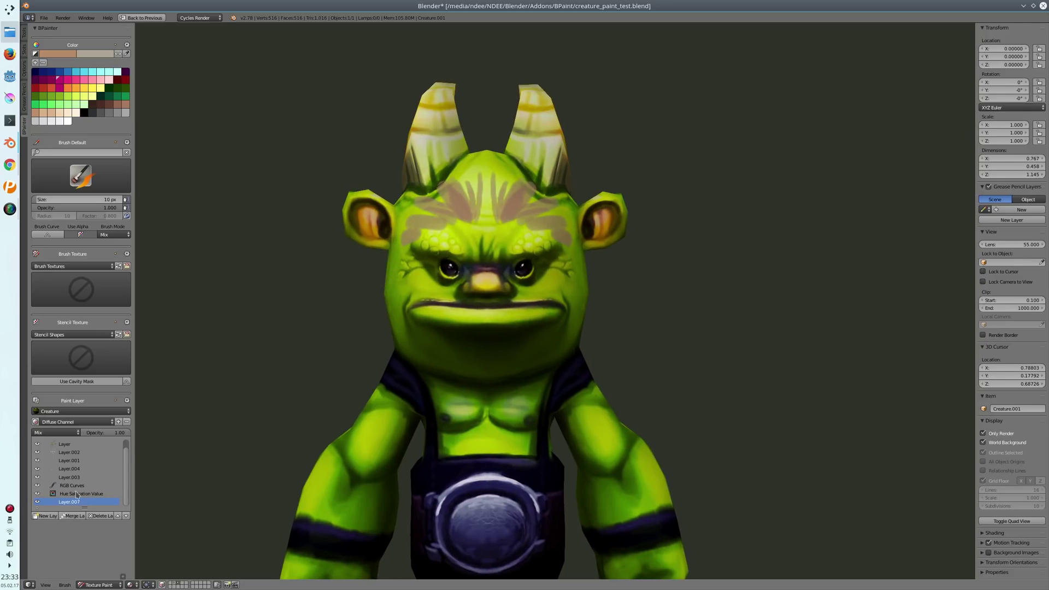
- Add a new 1024 × 1024 paint layer above the brown forehead strokes layer and set the brush color to pink
{"action": "left_click", "coordinate": [46, 516]}
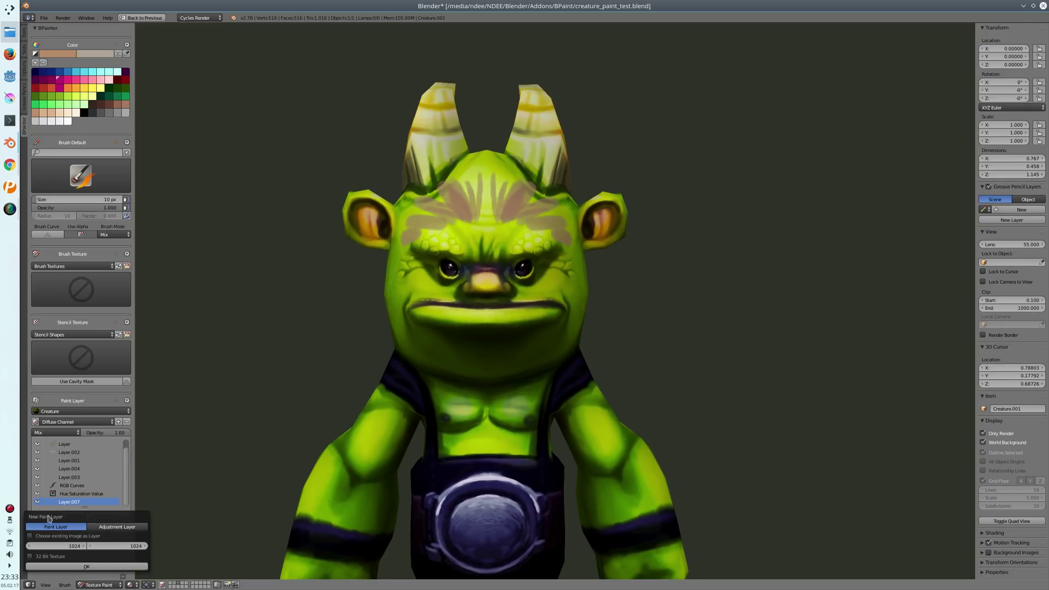
{"action": "left_click", "coordinate": [76, 568]}
{"action": "left_click", "coordinate": [93, 80]}
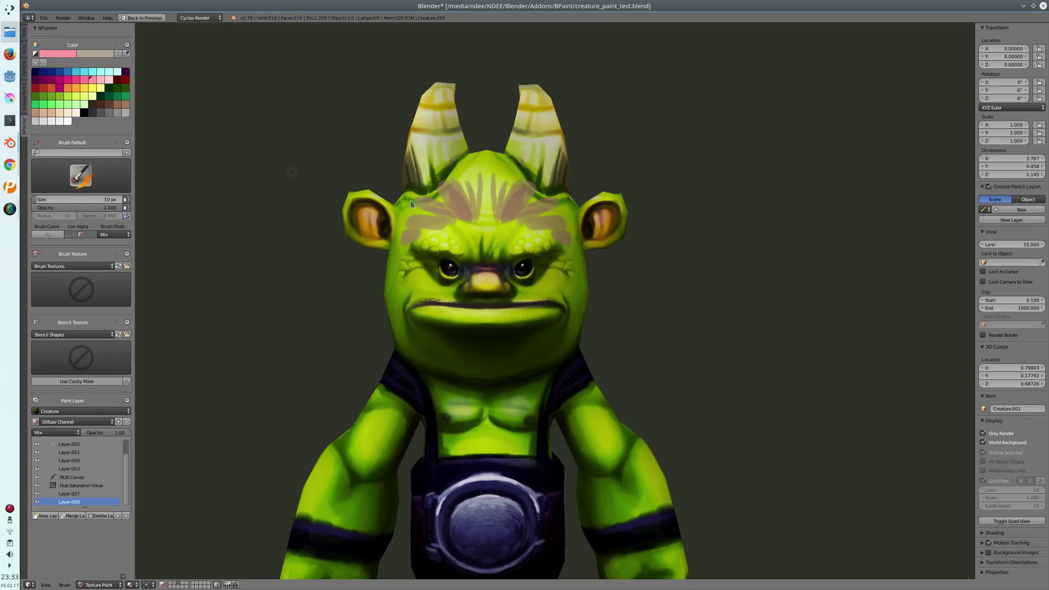
- Paint mirrored pink strokes over the inner part of the brown forehead markings and above the brows
{"action": "left_click_drag", "start_coordinate": [503, 222], "coordinate": [506, 203]}
{"action": "mouse_move", "coordinate": [505, 219]}
{"action": "left_mouse_down"}
{"action": "mouse_move", "coordinate": [524, 189]}
{"action": "mouse_move", "coordinate": [524, 205]}
{"action": "left_mouse_up"}
{"action": "mouse_move", "coordinate": [509, 226]}
{"action": "left_mouse_down"}
{"action": "mouse_move", "coordinate": [537, 212]}
{"action": "mouse_move", "coordinate": [548, 227]}
{"action": "left_mouse_up"}
{"action": "left_click_drag", "start_coordinate": [530, 241], "coordinate": [548, 241]}
{"action": "middle_click_drag", "start_coordinate": [498, 215], "coordinate": [501, 241]}
{"action": "scroll", "coordinate": [500, 239], "scroll_direction": "up", "scroll_amount": 1}
{"action": "left_click_drag", "start_coordinate": [479, 275], "coordinate": [506, 280]}
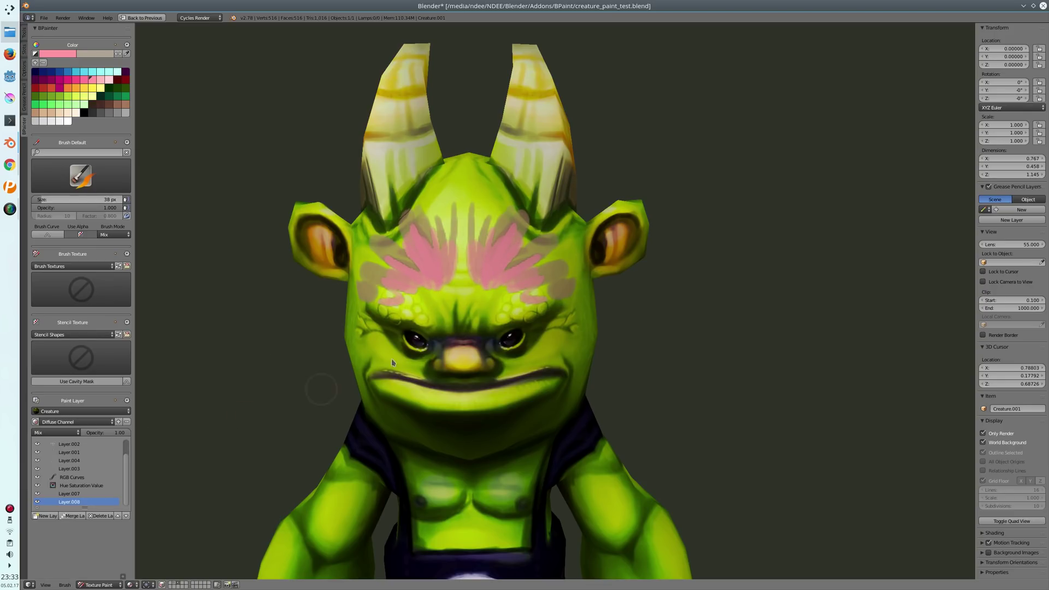
- Merge Layer.007 and Layer.008 into a single layer with a size of 1024 × 1024
{"action": "left_click", "coordinate": [73, 516]}
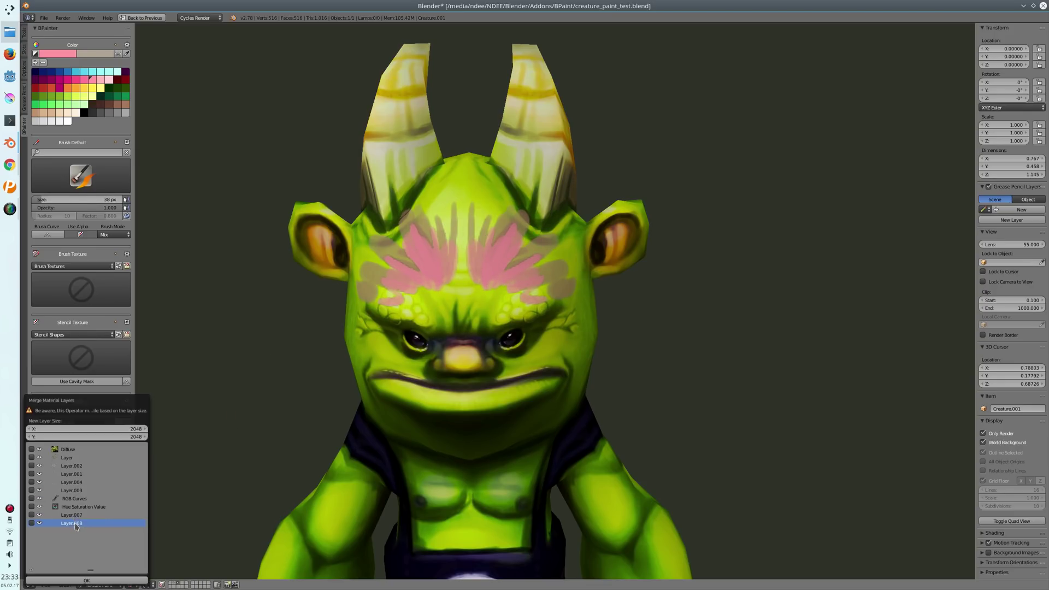
{"action": "left_click", "coordinate": [128, 431]}
{"action": "type", "text": "10"}
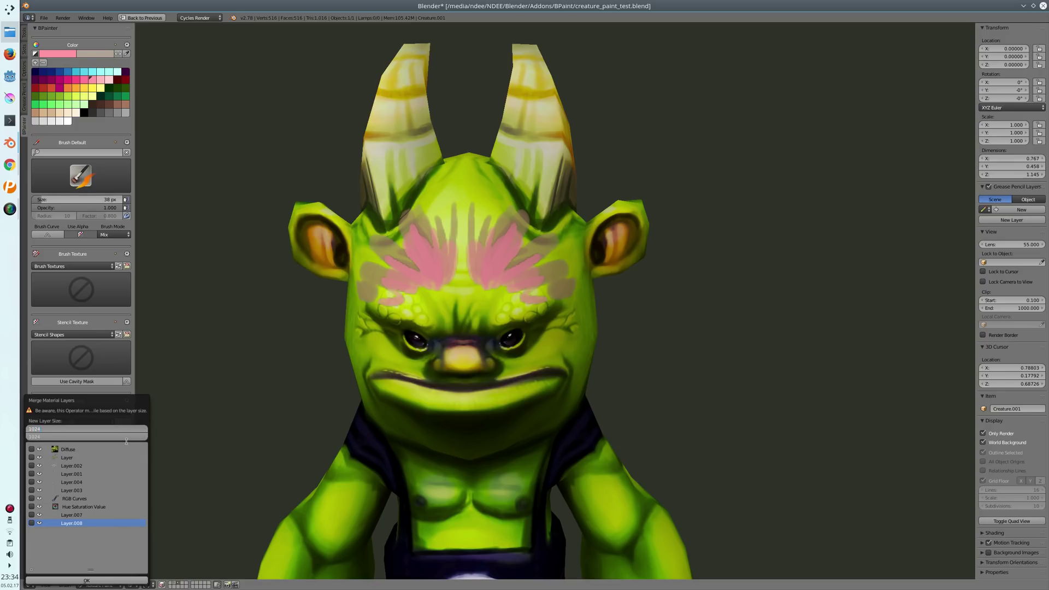
{"action": "type", "text": "24"}
{"action": "key", "text": "Return"}
{"action": "left_click_drag", "start_coordinate": [31, 515], "coordinate": [32, 523]}
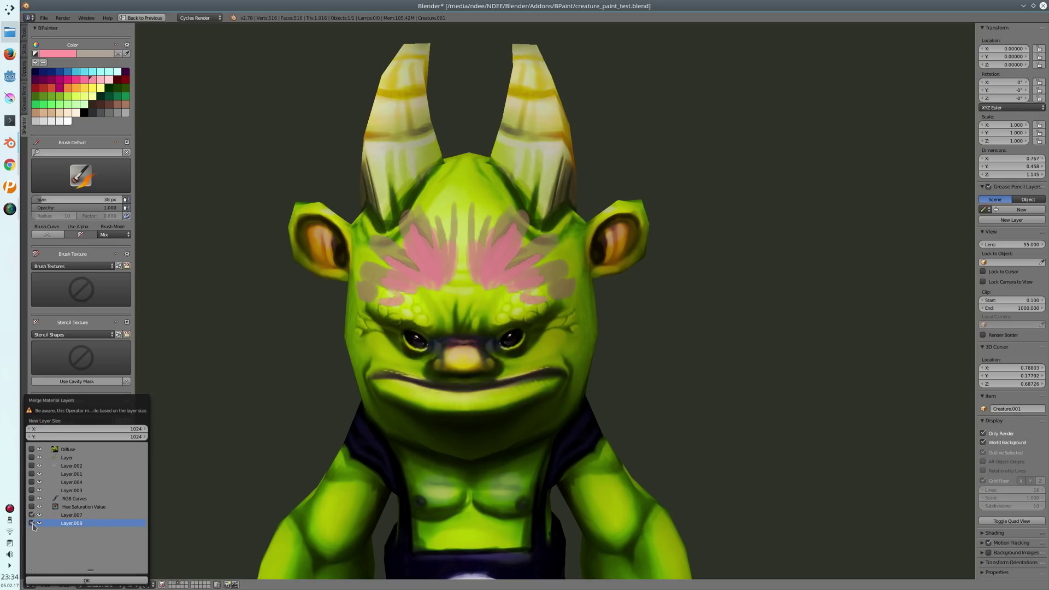
{"action": "left_click", "coordinate": [90, 579]}
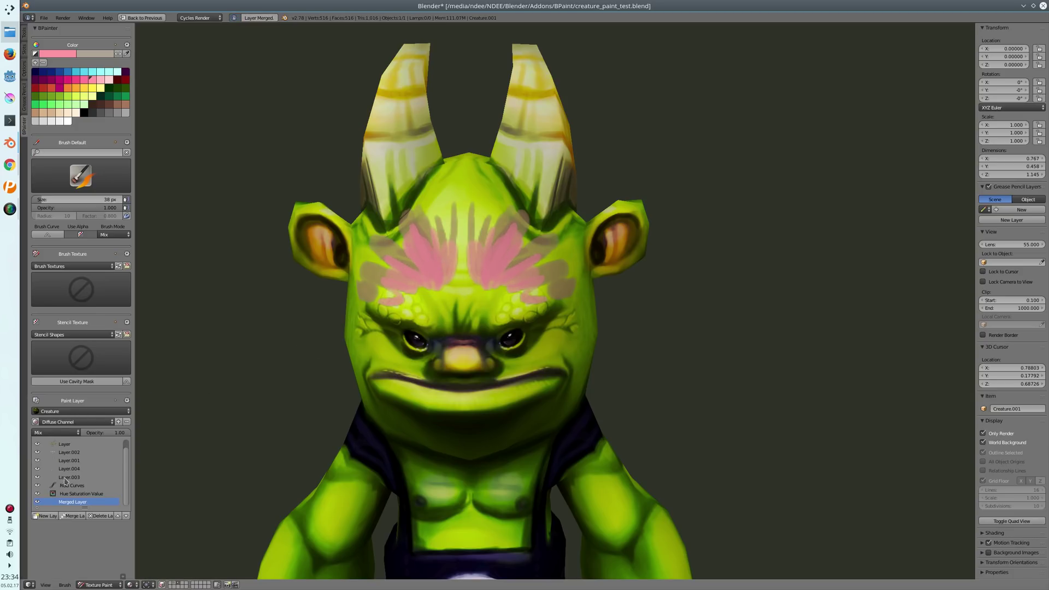
- Toggle the merged layer's visibility off and on to compare the creature with and without the forehead markings
{"action": "left_click", "coordinate": [37, 502]}
{"action": "double_click", "coordinate": [74, 500]}
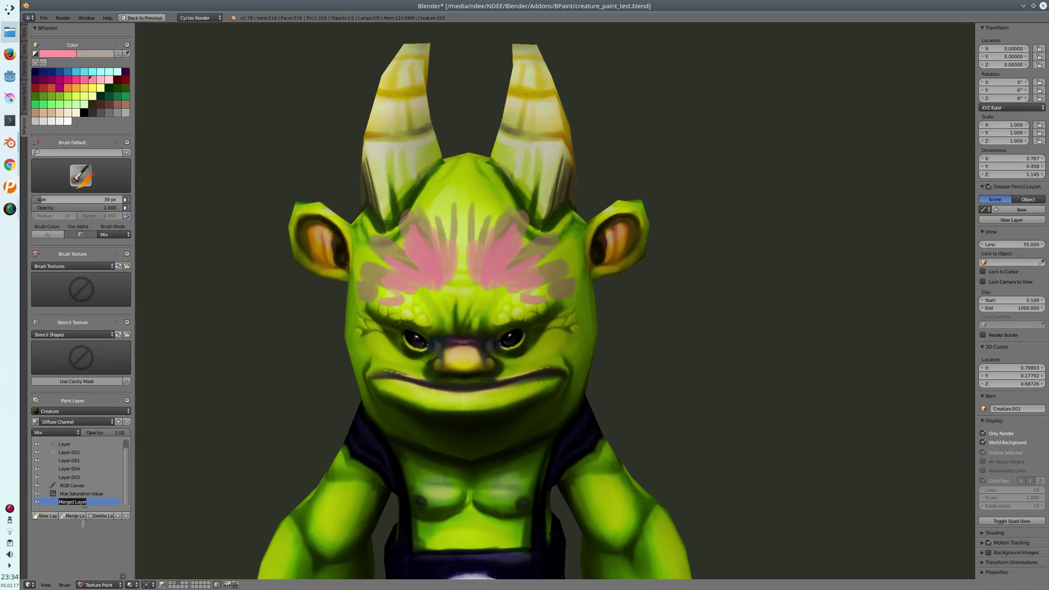
{"action": "key", "text": "Return"}
{"action": "left_click", "coordinate": [37, 502]}
{"action": "left_click", "coordinate": [37, 502]}
{"action": "left_click", "coordinate": [36, 502]}
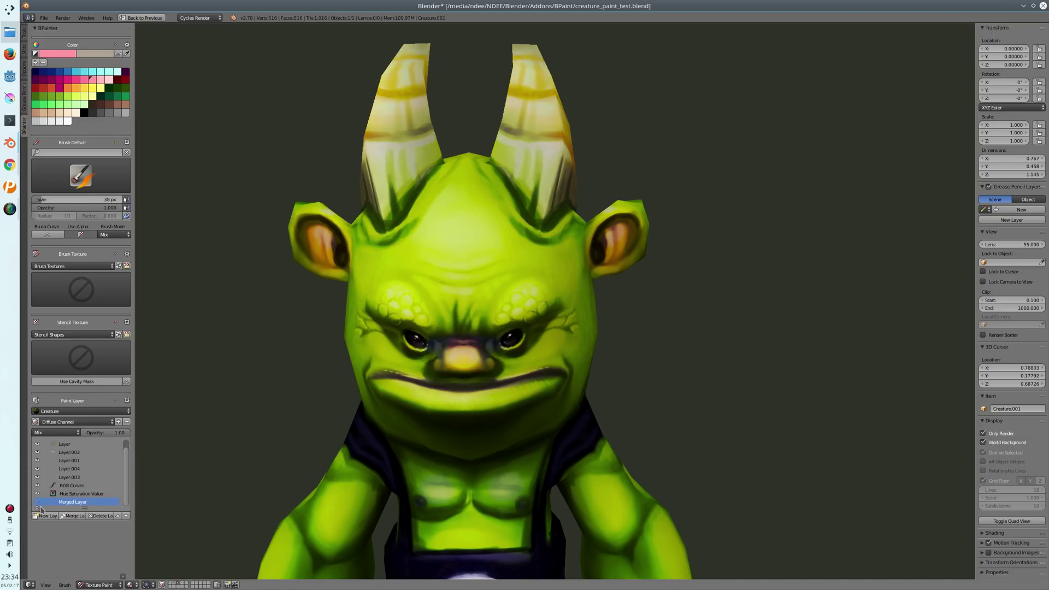
{"action": "left_click", "coordinate": [36, 502]}
{"action": "middle_click_drag", "start_coordinate": [291, 281], "coordinate": [261, 185]}
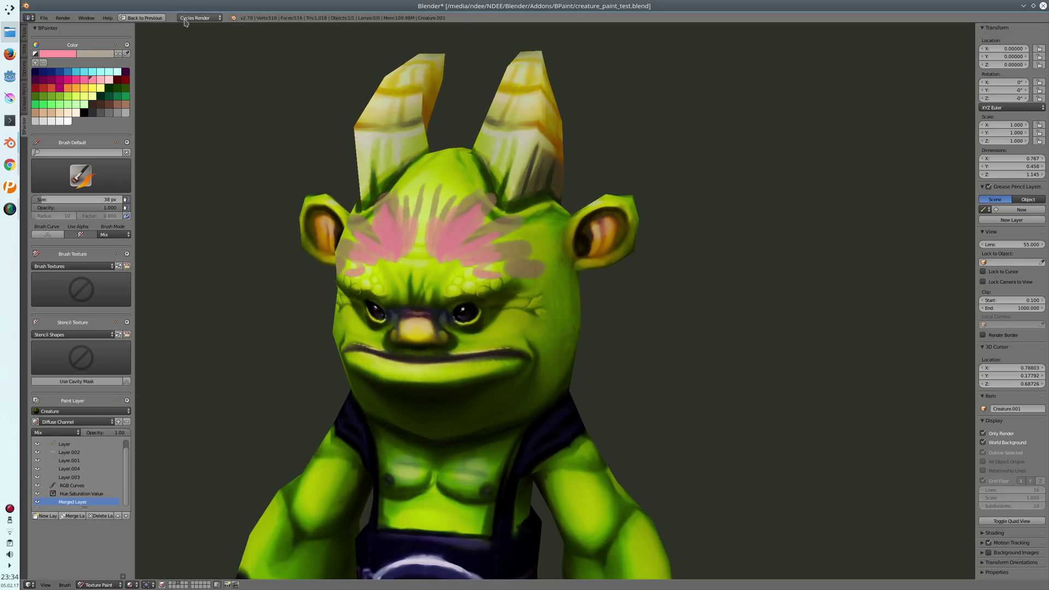
- Select the RGB Curves, Hue Saturation Value and merged layers in turn to review them, ending on RGB Curves
{"action": "left_click", "coordinate": [71, 486]}
{"action": "left_click", "coordinate": [74, 502]}
{"action": "left_click", "coordinate": [75, 486]}
{"action": "left_click", "coordinate": [77, 494]}
{"action": "left_click", "coordinate": [77, 503]}
{"action": "left_click", "coordinate": [75, 494]}
{"action": "left_click", "coordinate": [76, 488]}
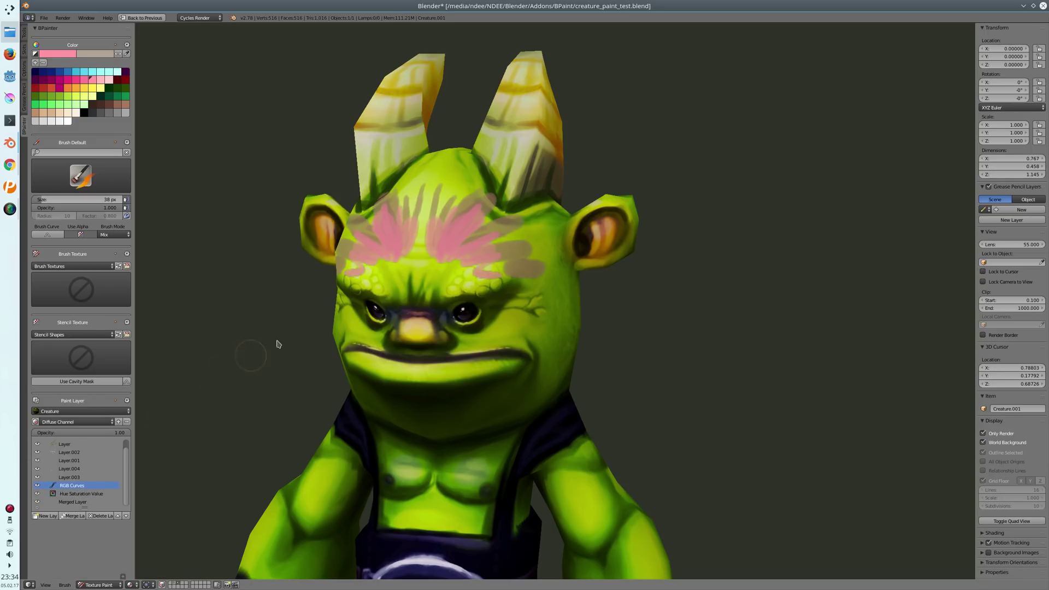
- Inspect the layer nodes inside the creature material's paint node group, and return to the maximized 3D viewport
{"action": "key", "text": "shift+space"}
{"action": "middle_click_drag", "start_coordinate": [281, 87], "coordinate": [300, 117]}
{"action": "left_click", "coordinate": [242, 78]}
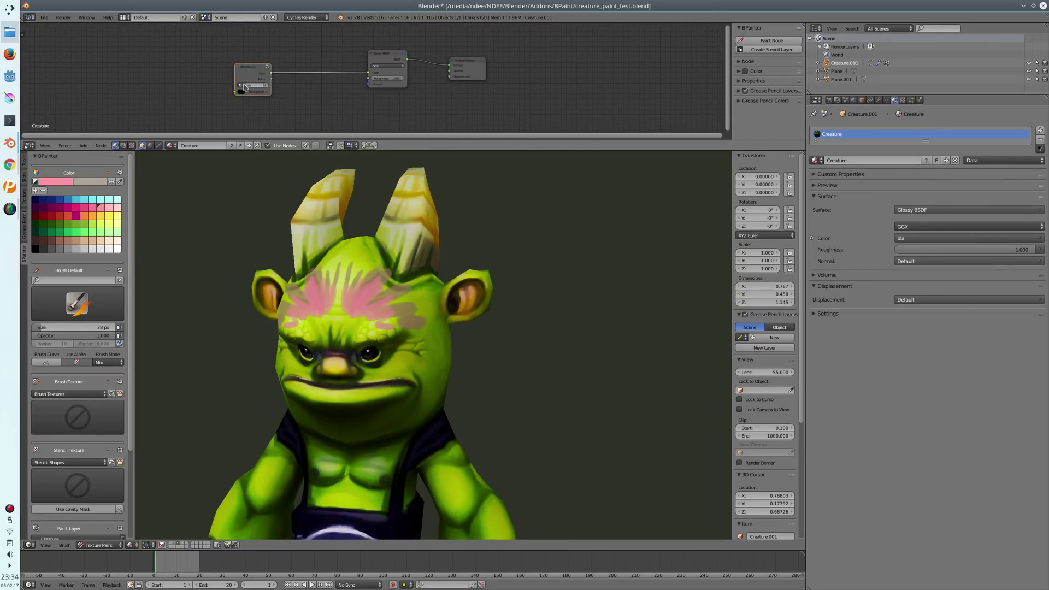
{"action": "key", "text": "Tab"}
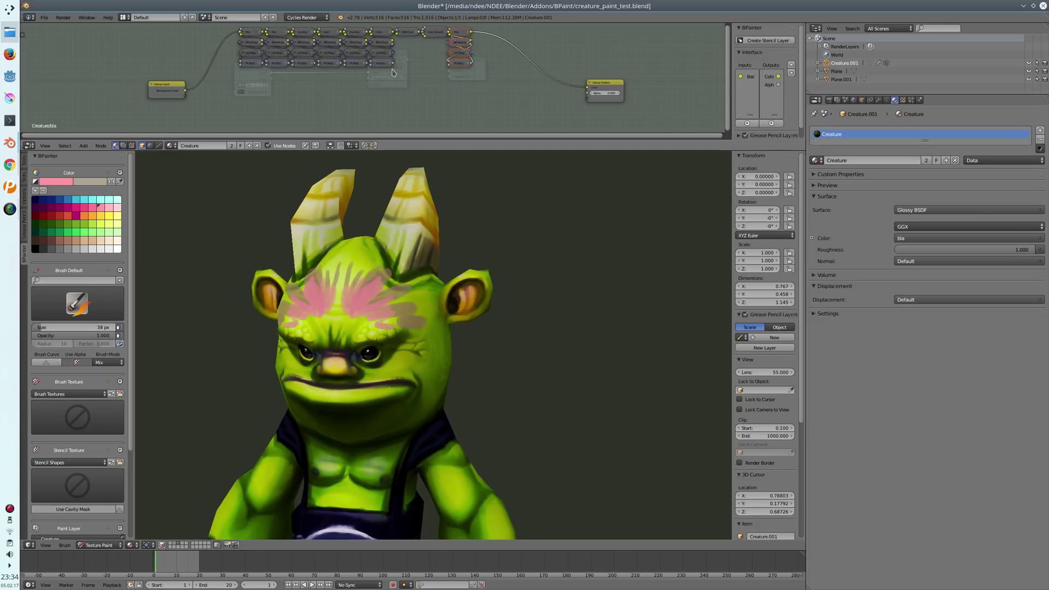
{"action": "key", "text": "Tab"}
{"action": "scroll", "coordinate": [69, 414], "scroll_direction": "down", "scroll_amount": 5}
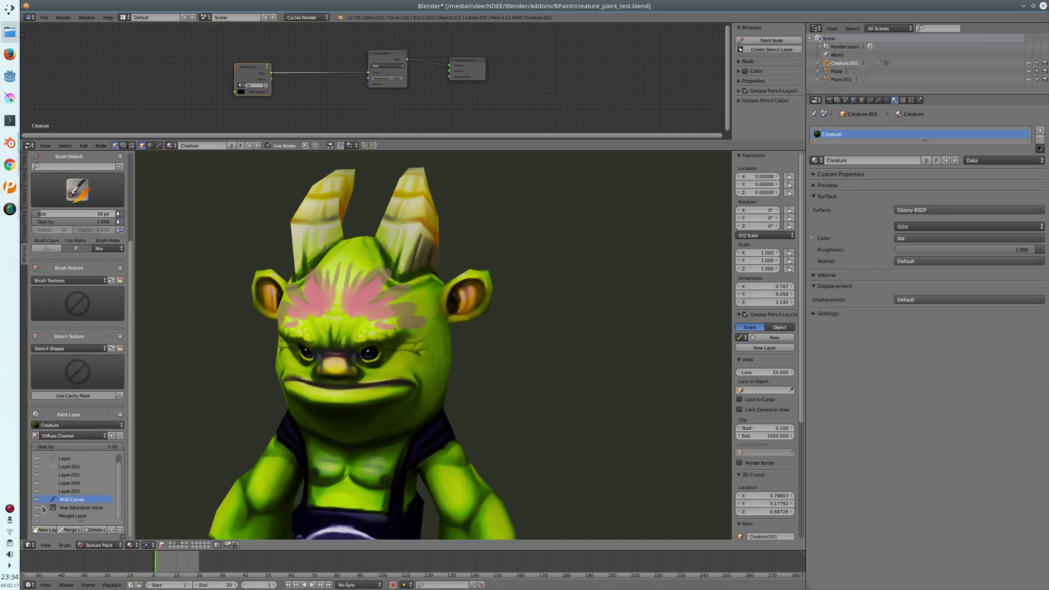
{"action": "scroll", "coordinate": [118, 466], "scroll_direction": "up", "scroll_amount": 1}
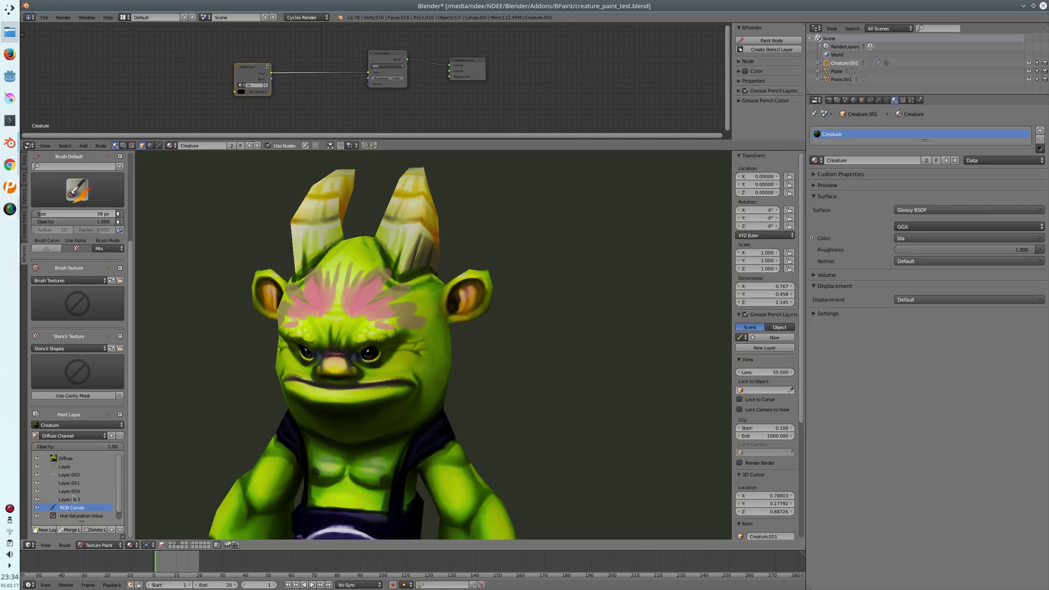
{"action": "scroll", "coordinate": [121, 470], "scroll_direction": "down", "scroll_amount": 1}
{"action": "key", "text": "shift+space"}
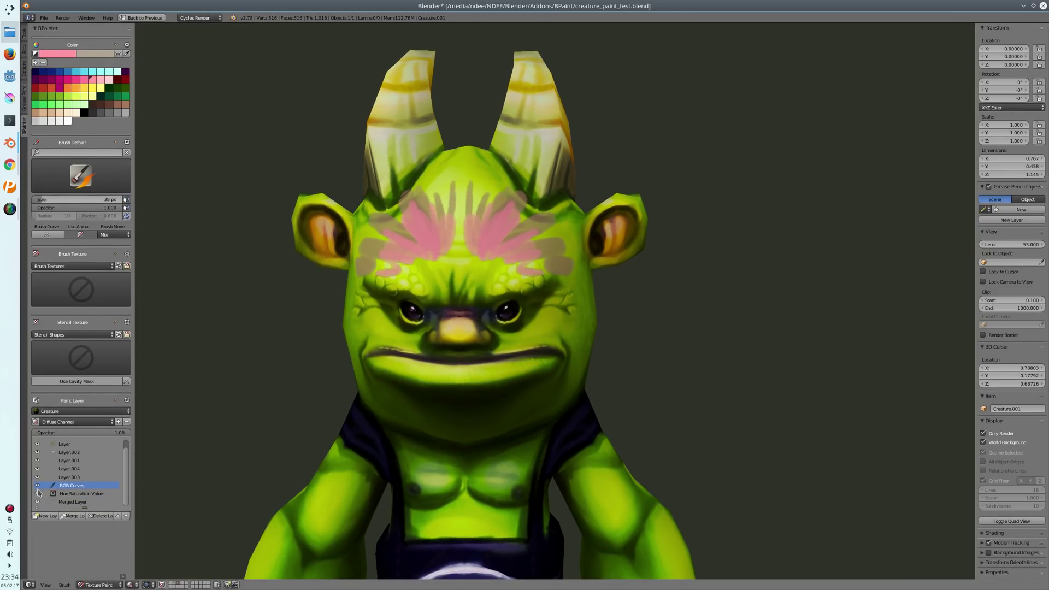
- Hide the merged layer with the forehead markings and check the creature's head from the side
{"action": "mouse_move", "coordinate": [37, 487]}
{"action": "left_mouse_down"}
{"action": "mouse_move", "coordinate": [42, 509]}
{"action": "mouse_move", "coordinate": [37, 502]}
{"action": "left_mouse_up"}
{"action": "scroll", "coordinate": [117, 458], "scroll_direction": "up", "scroll_amount": 1}
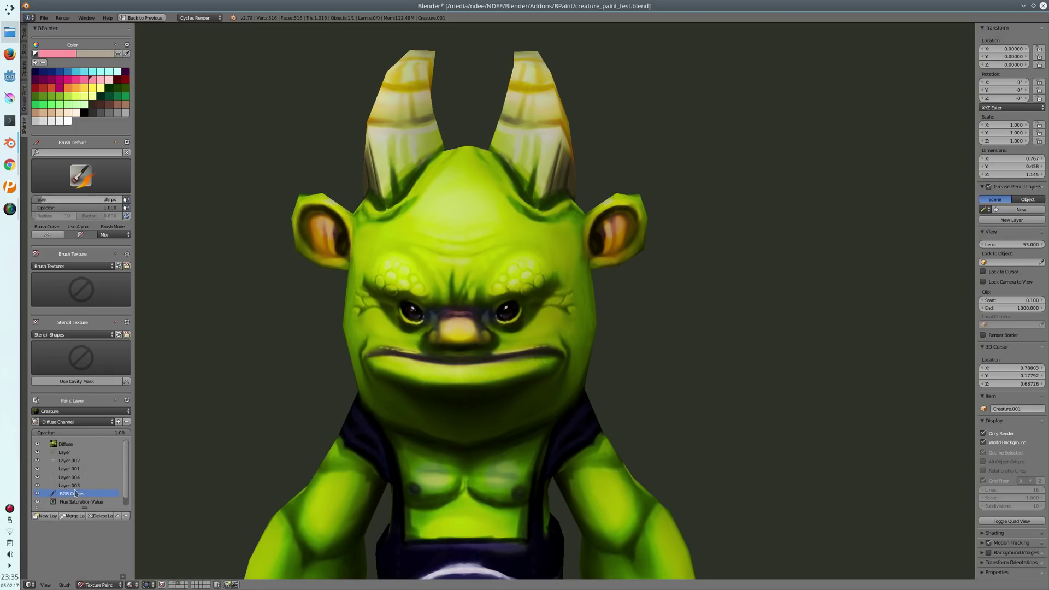
{"action": "scroll", "coordinate": [130, 486], "scroll_direction": "down", "scroll_amount": 1}
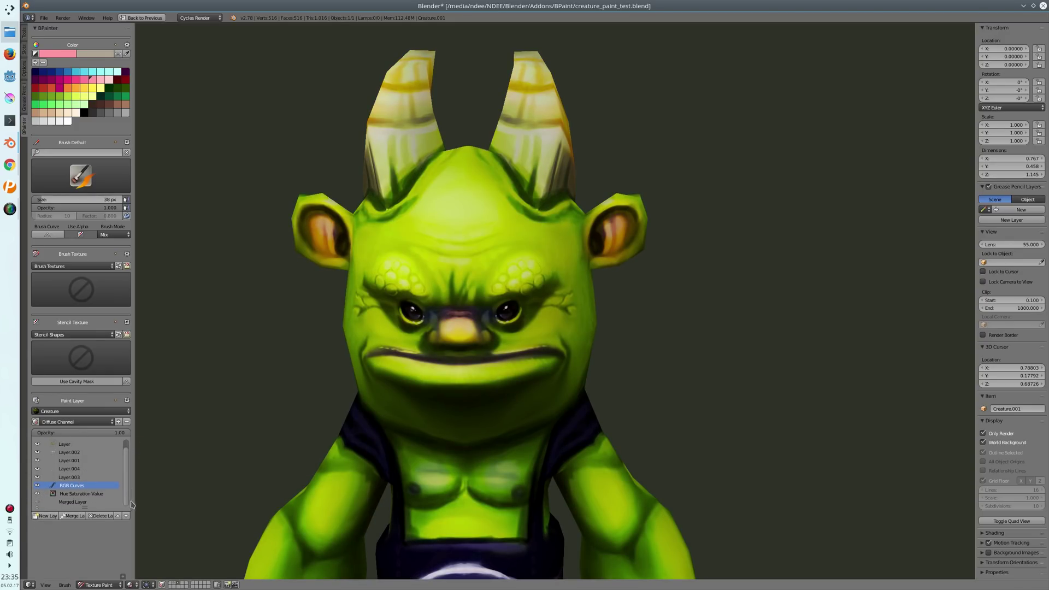
{"action": "middle_click_drag", "start_coordinate": [212, 409], "coordinate": [183, 398]}
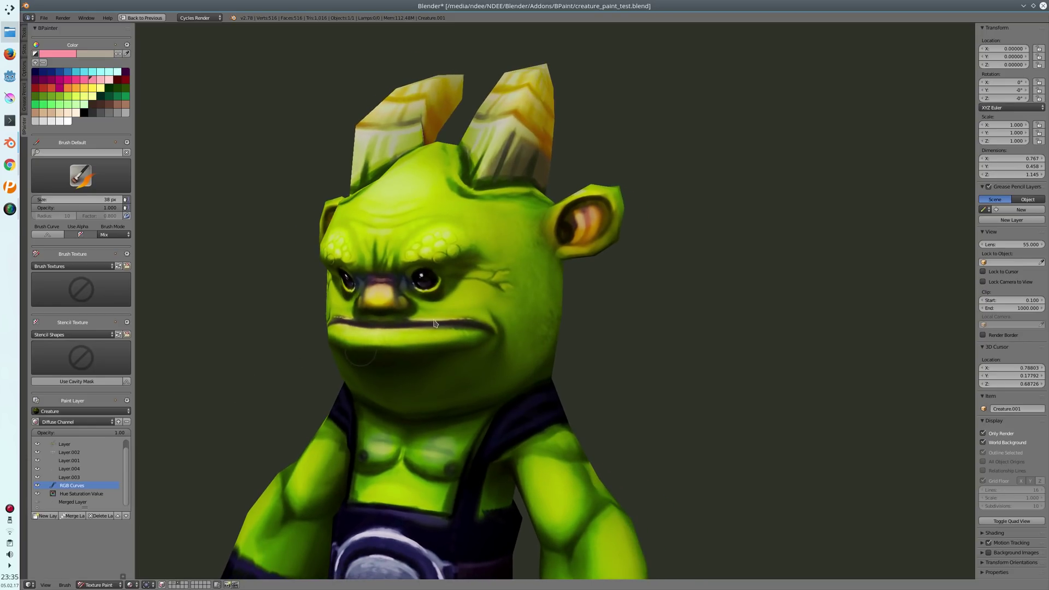
{"action": "middle_click_drag", "start_coordinate": [512, 277], "coordinate": [491, 274]}
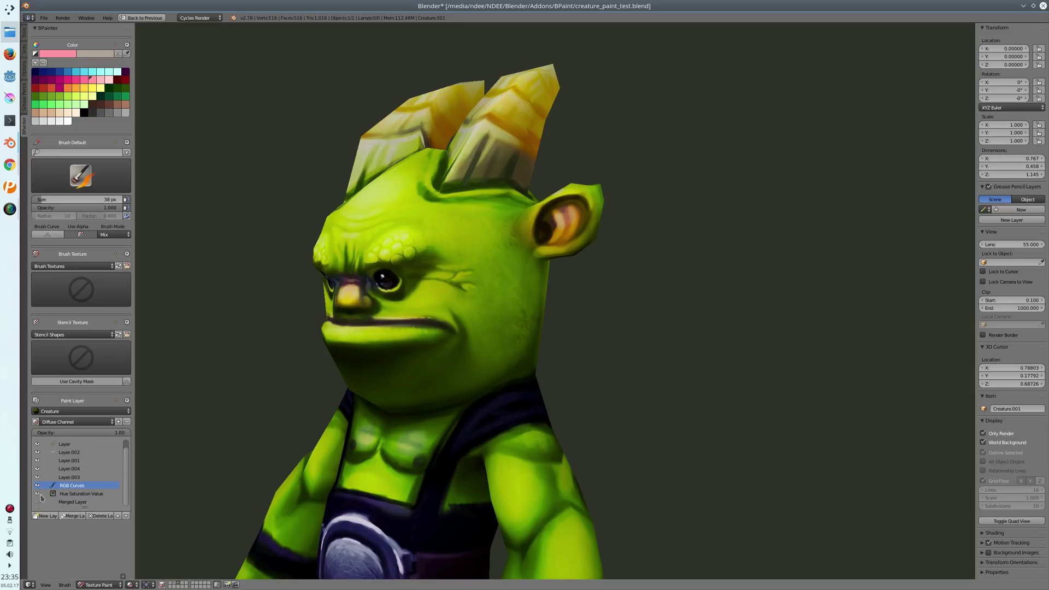
- Select the Hue Saturation Value layer and examine the whole creature from the front and the side
{"action": "left_click", "coordinate": [79, 494]}
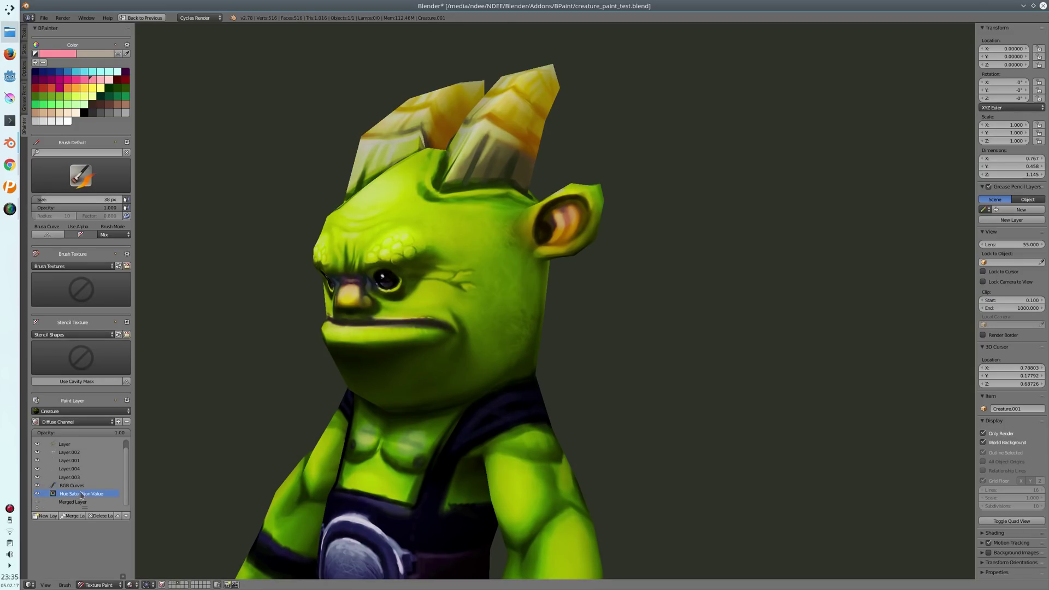
{"action": "middle_click_drag", "start_coordinate": [278, 347], "coordinate": [301, 358]}
{"action": "middle_click_drag", "start_coordinate": [354, 244], "coordinate": [462, 300], "text": "ctrl"}
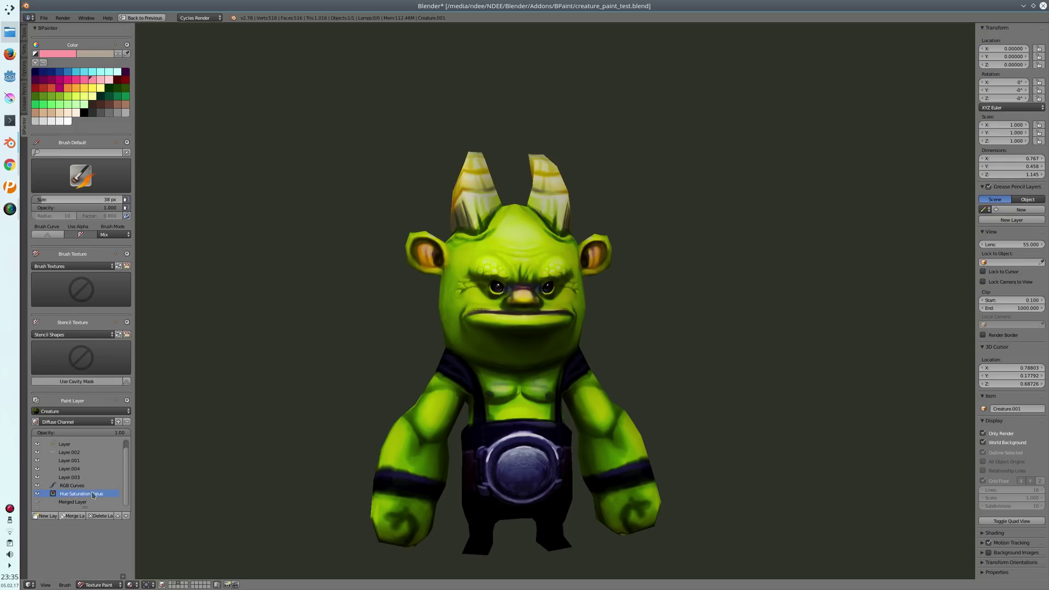
{"action": "middle_click_drag", "start_coordinate": [472, 291], "coordinate": [477, 291]}
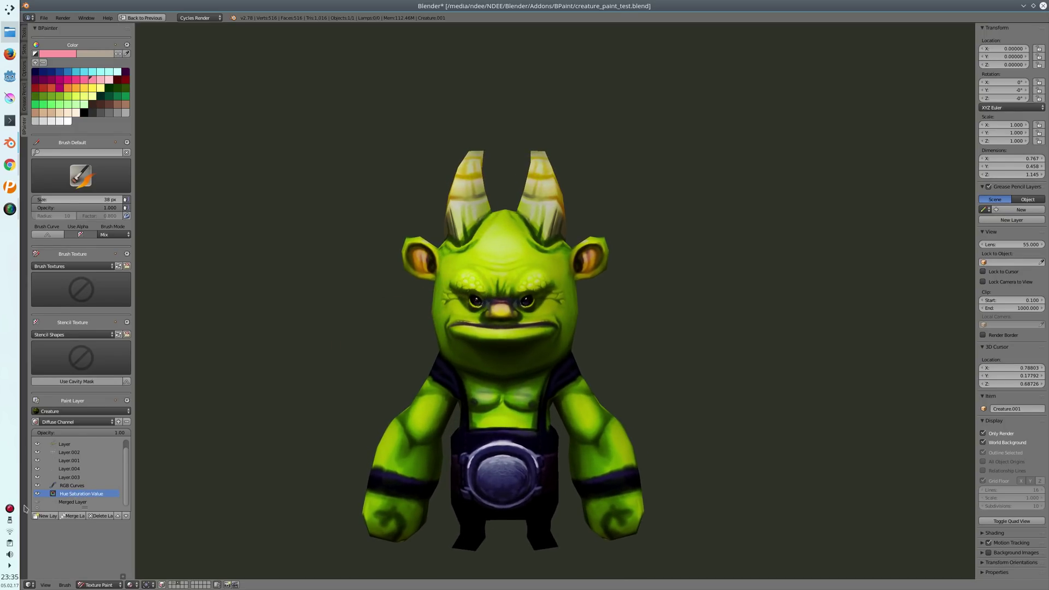
{"action": "middle_click_drag", "start_coordinate": [392, 355], "coordinate": [339, 362]}
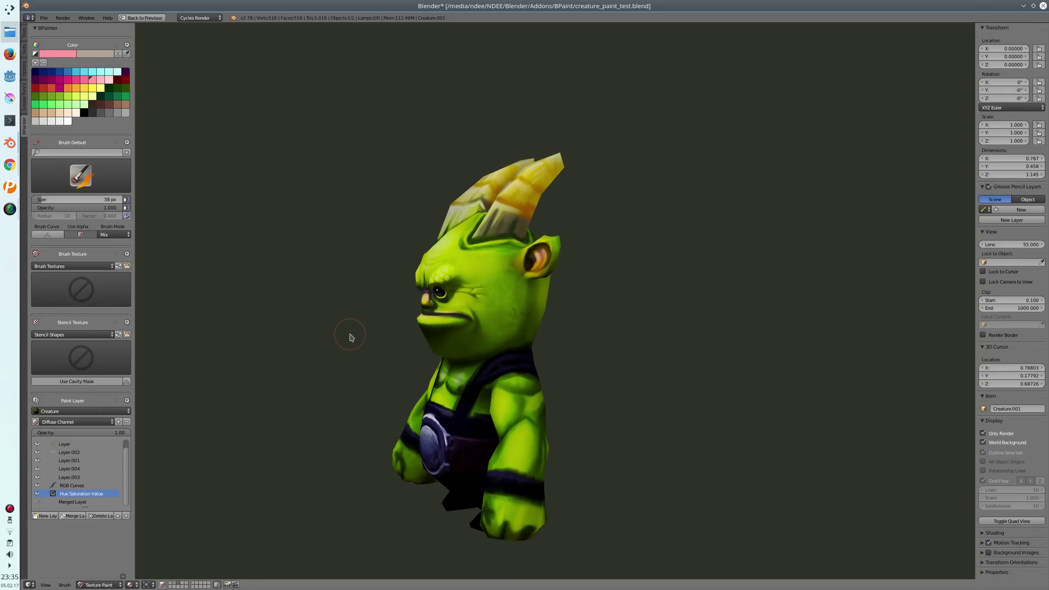
{"action": "mouse_move", "coordinate": [358, 325]}
{"action": "middle_mouse_down"}
{"action": "mouse_move", "coordinate": [402, 323]}
{"action": "mouse_move", "coordinate": [351, 310]}
{"action": "middle_mouse_up"}
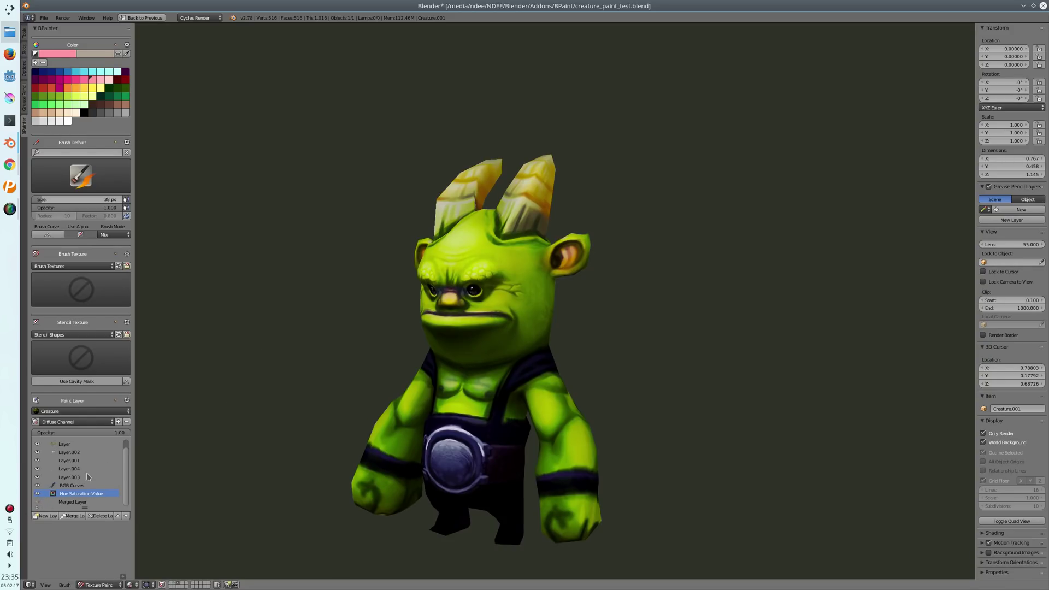
- Restore the multi-editor layout with the creature seen from the front and move the material's paint node group slightly upward
{"action": "key", "text": "ctrl+space"}
{"action": "middle_click_drag", "start_coordinate": [387, 276], "coordinate": [438, 255]}
{"action": "scroll", "coordinate": [256, 364], "scroll_direction": "up", "scroll_amount": 3}
{"action": "scroll", "coordinate": [256, 364], "scroll_direction": "down", "scroll_amount": 2}
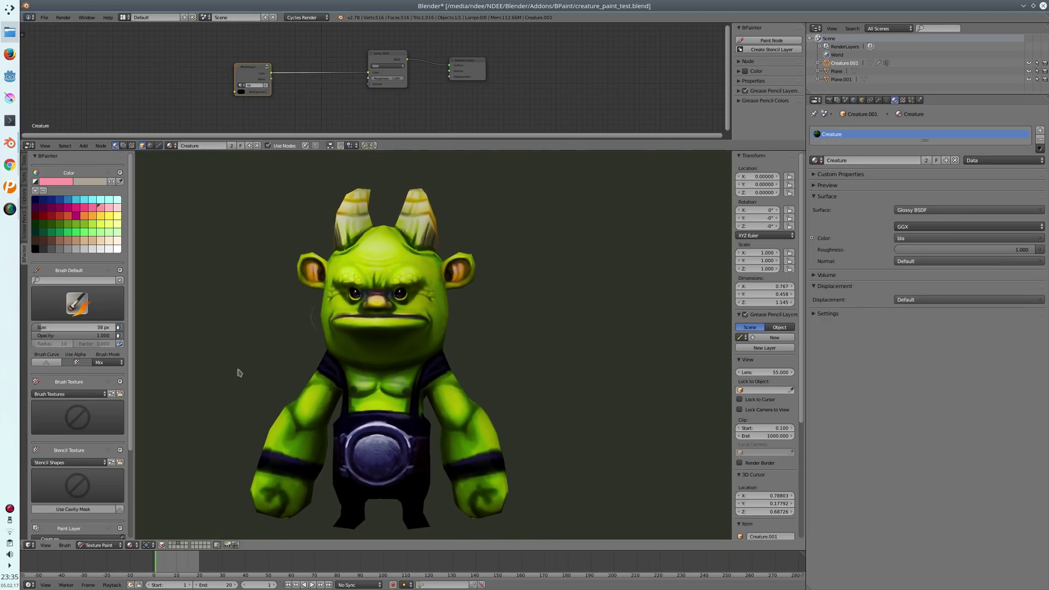
{"action": "scroll", "coordinate": [78, 268], "scroll_direction": "down", "scroll_amount": 5}
{"action": "middle_click_drag", "start_coordinate": [469, 318], "coordinate": [465, 328]}
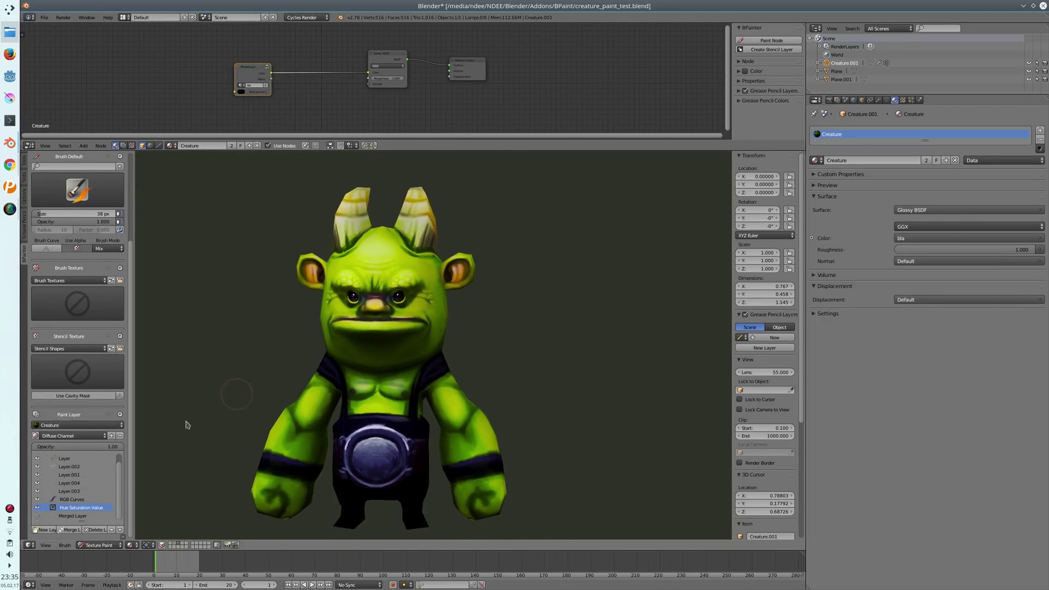
{"action": "middle_click_drag", "start_coordinate": [88, 483], "coordinate": [87, 484]}
{"action": "left_click", "coordinate": [61, 437]}
{"action": "left_click_drag", "start_coordinate": [251, 89], "coordinate": [254, 78]}
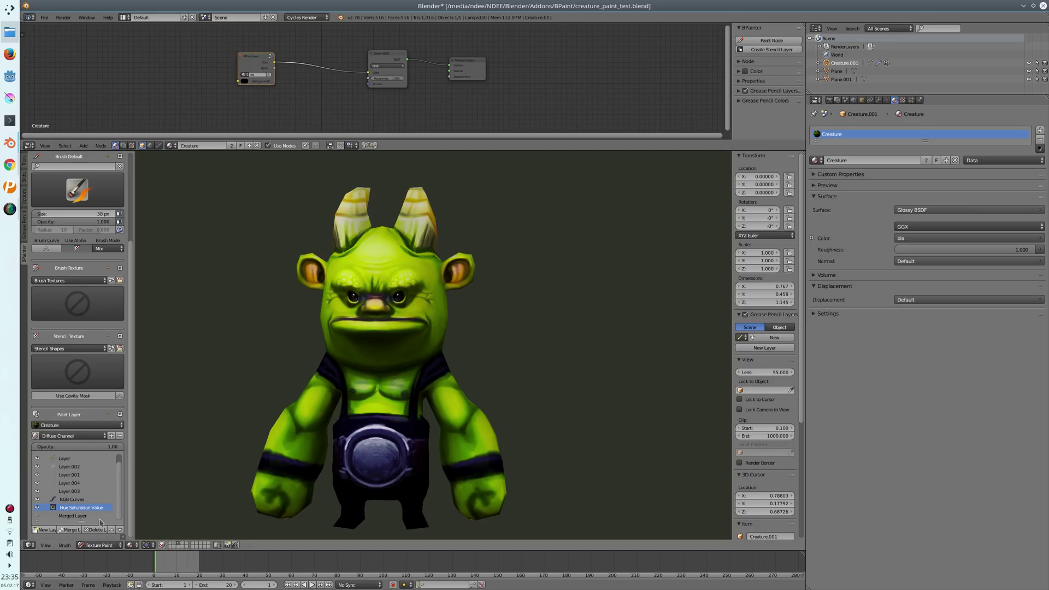
- Switch the paint channel to Unordered Images, add a new 1024 × 1024 paint layer there, and view its unconnected node
{"action": "left_click", "coordinate": [70, 438]}
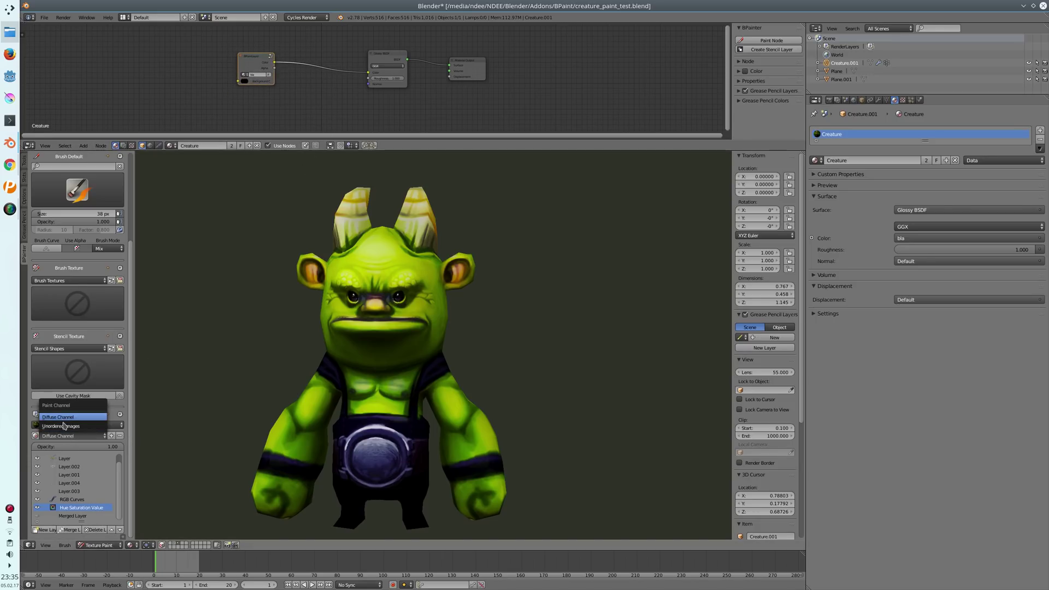
{"action": "left_click", "coordinate": [64, 426]}
{"action": "left_click", "coordinate": [47, 522]}
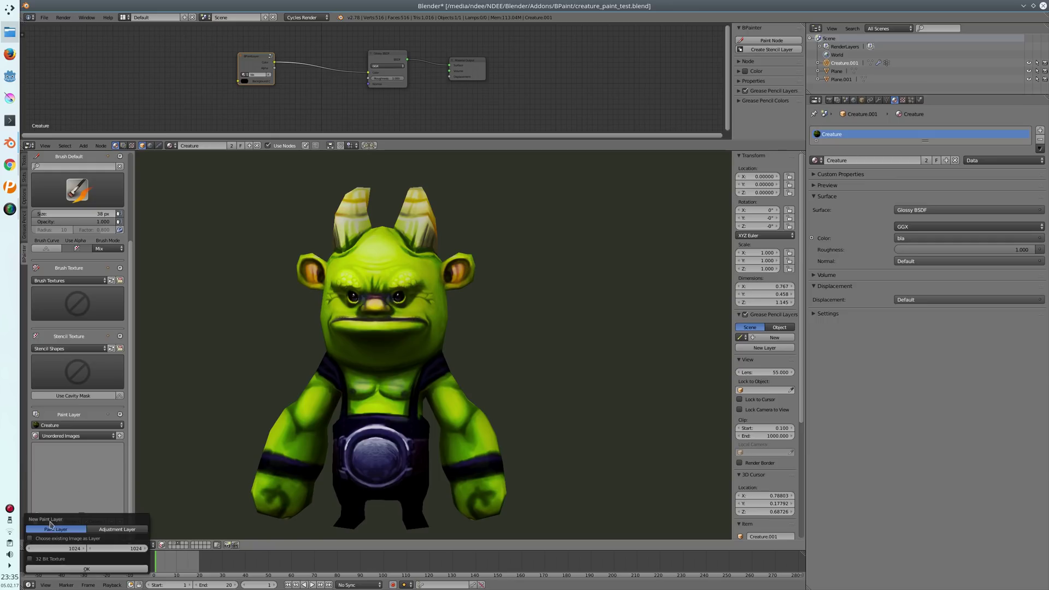
{"action": "left_click", "coordinate": [67, 566]}
{"action": "middle_click_drag", "start_coordinate": [294, 91], "coordinate": [292, 129]}
{"action": "middle_click_drag", "start_coordinate": [300, 72], "coordinate": [287, 85]}
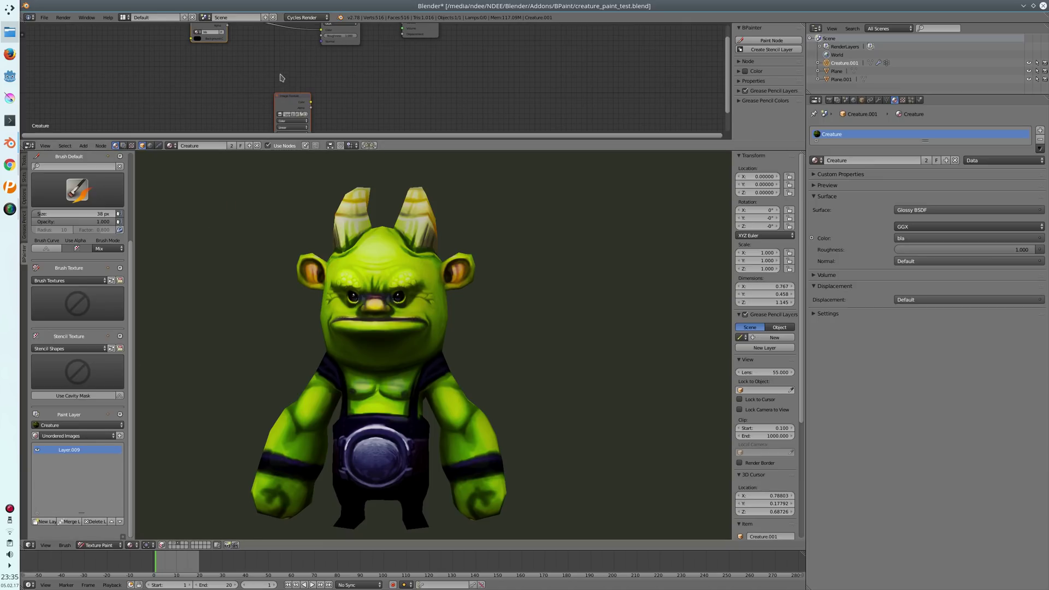
{"action": "middle_click_drag", "start_coordinate": [203, 65], "coordinate": [194, 112]}
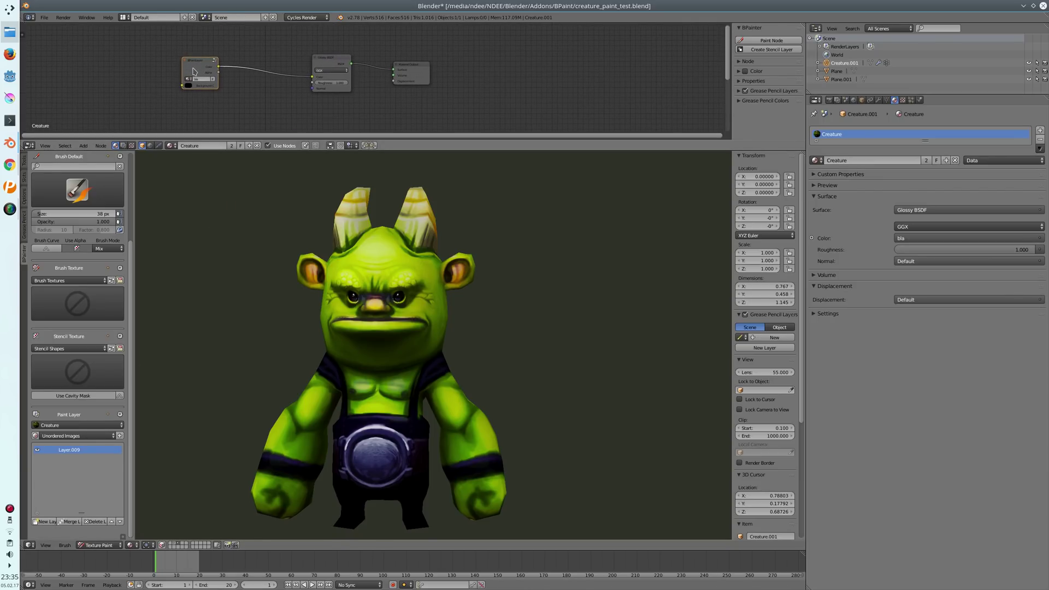
- Use Paint Node on the selected paint node group to return to the Diffuse Channel's layers
{"action": "left_click", "coordinate": [65, 435]}
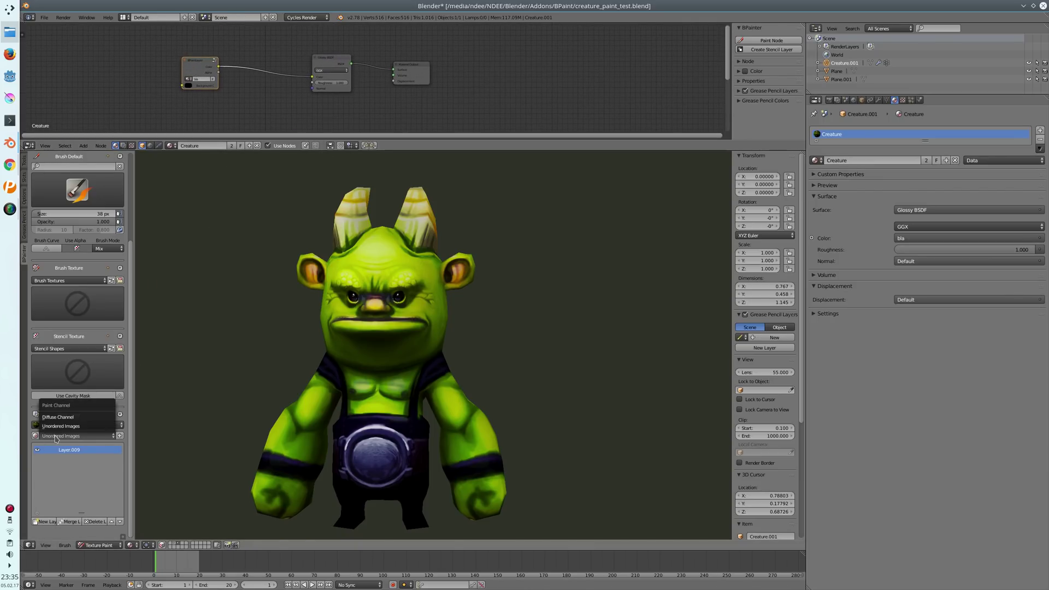
{"action": "left_click", "coordinate": [65, 429]}
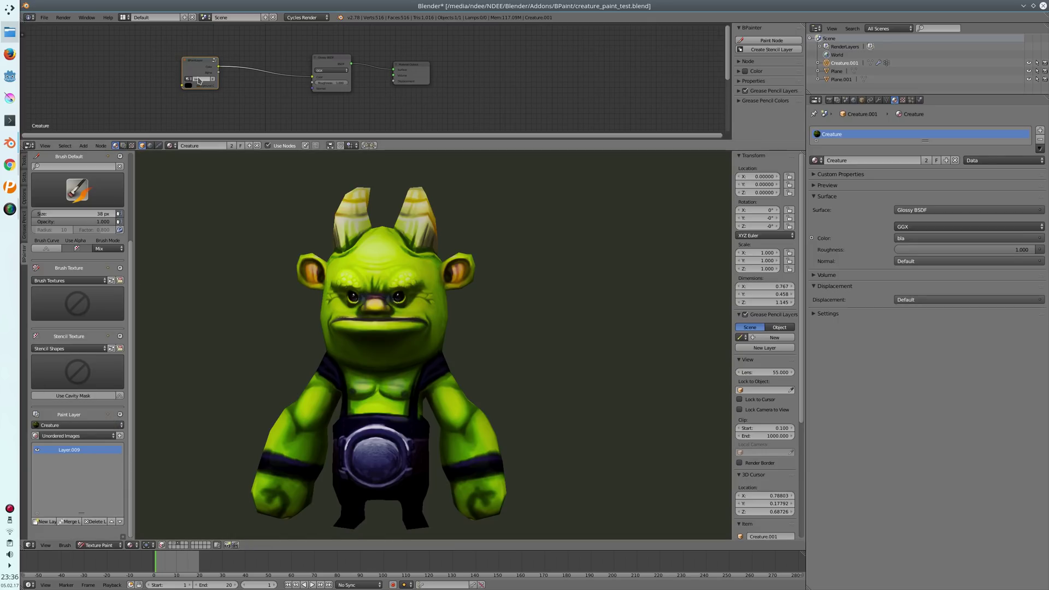
{"action": "left_click", "coordinate": [771, 40]}
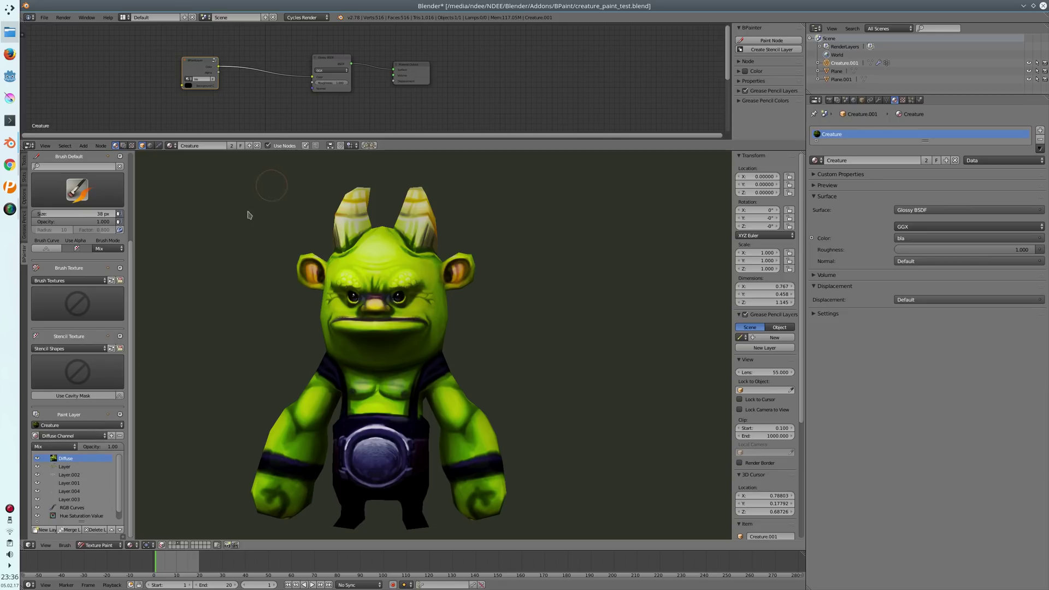
- Use Paint Node on the unconnected image texture node and add a second paint layer to Unordered Images
{"action": "scroll", "coordinate": [120, 489], "scroll_direction": "down", "scroll_amount": 1}
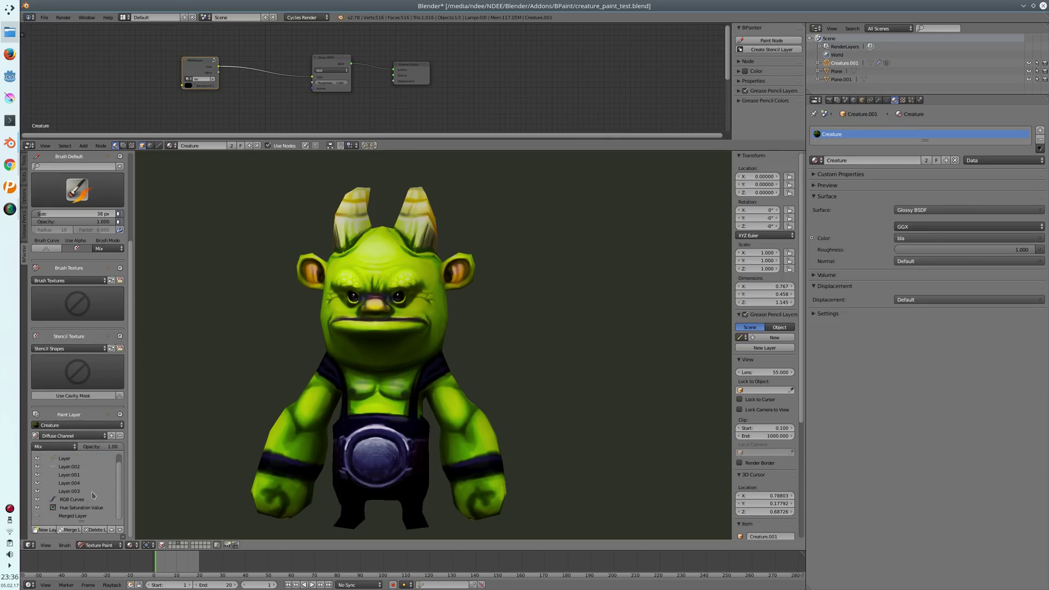
{"action": "middle_click_drag", "start_coordinate": [285, 116], "coordinate": [277, 55]}
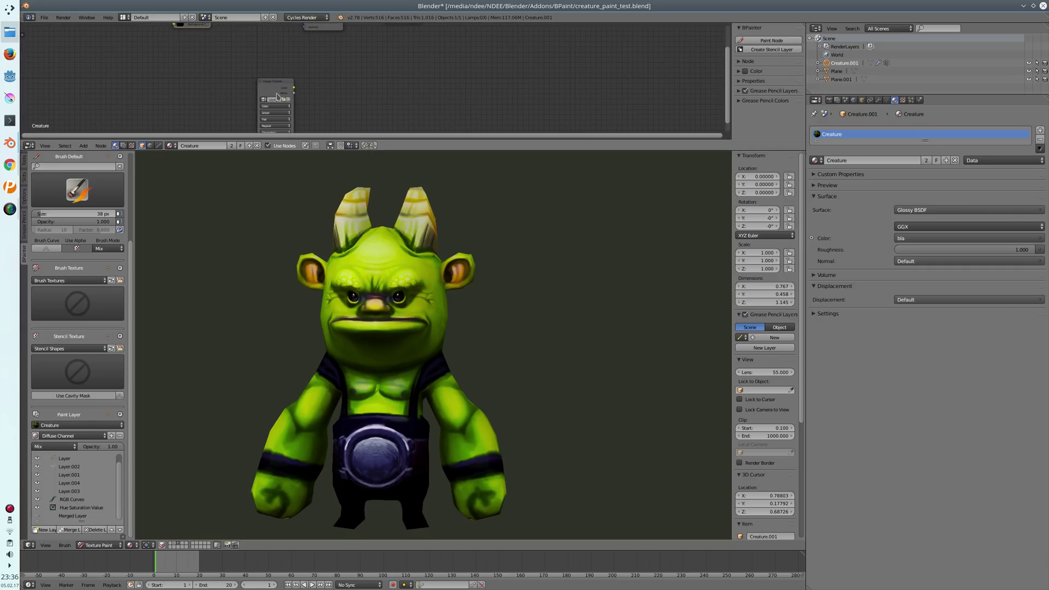
{"action": "middle_click_drag", "start_coordinate": [272, 96], "coordinate": [267, 111]}
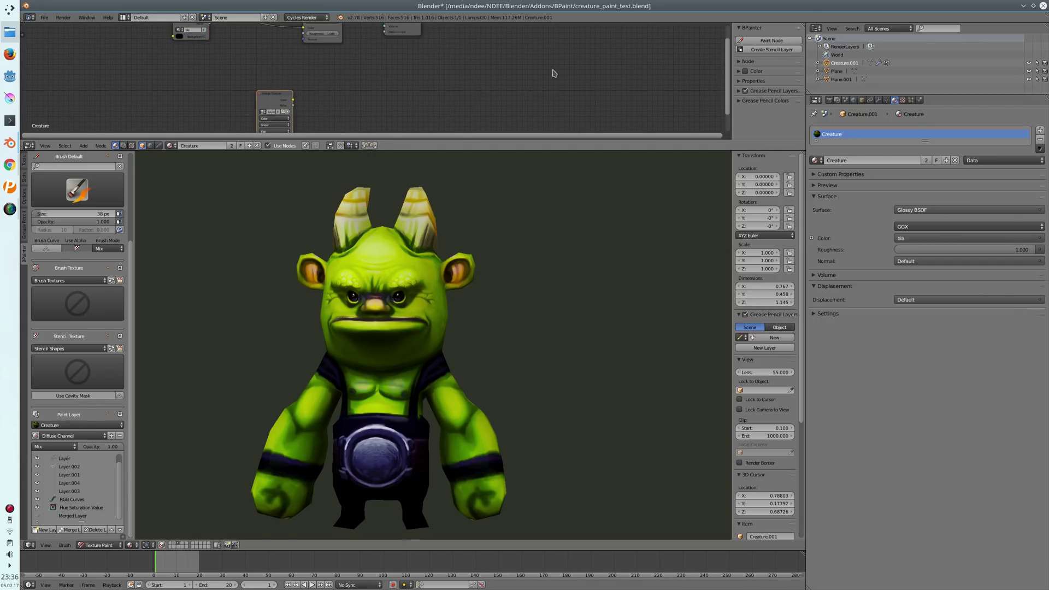
{"action": "middle_click_drag", "start_coordinate": [331, 85], "coordinate": [331, 106]}
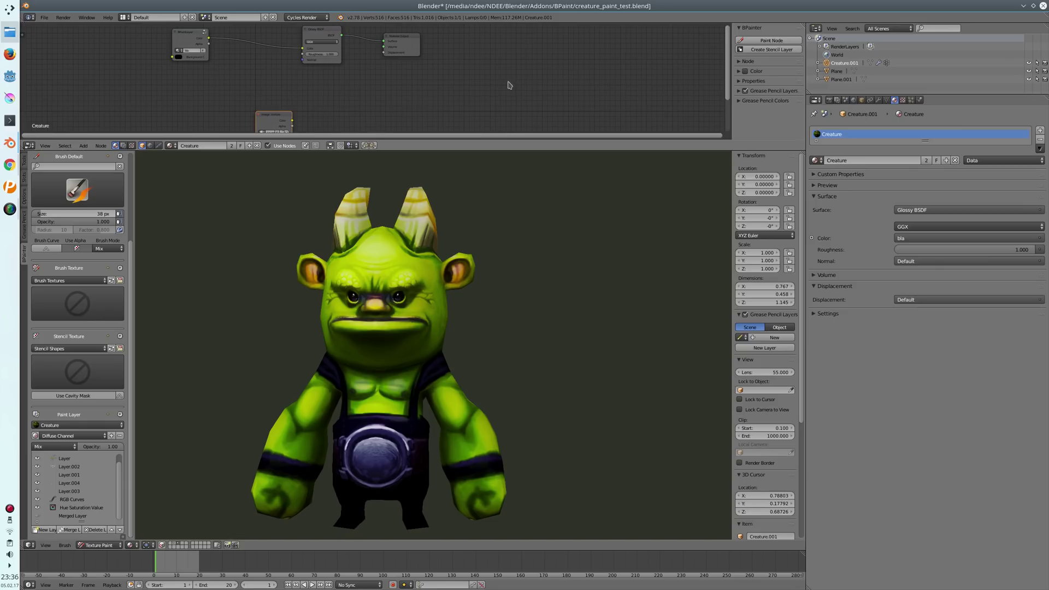
{"action": "left_click", "coordinate": [763, 42]}
{"action": "left_click", "coordinate": [47, 522]}
{"action": "left_click", "coordinate": [62, 572]}
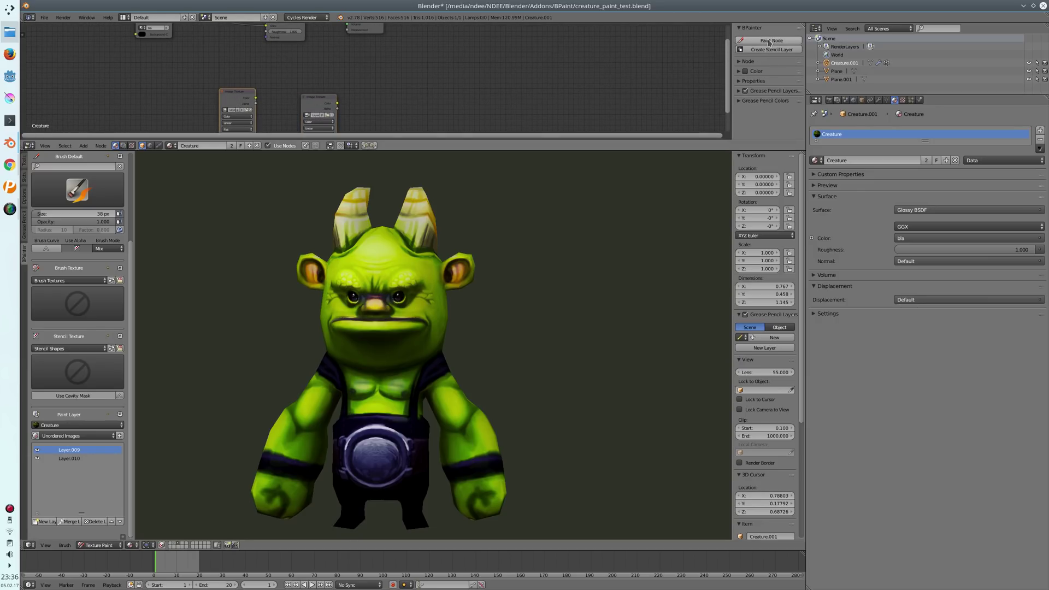
- Make the second unconnected image texture the active paint target with Paint Node and delete that node
{"action": "left_click", "coordinate": [331, 101]}
{"action": "left_click", "coordinate": [768, 42]}
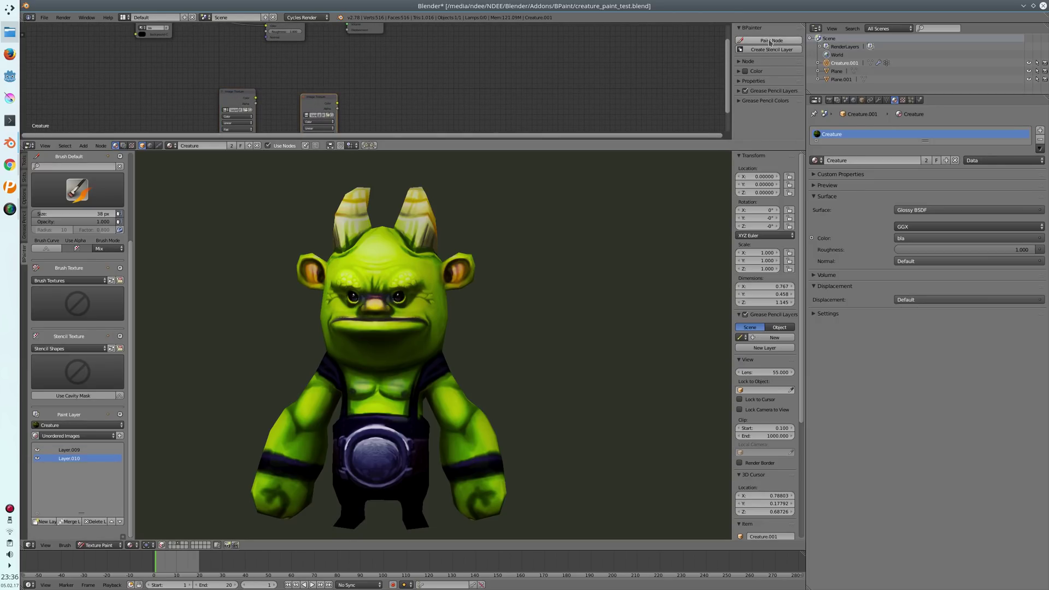
{"action": "middle_click_drag", "start_coordinate": [308, 75], "coordinate": [349, 76]}
{"action": "key", "text": "shift+space"}
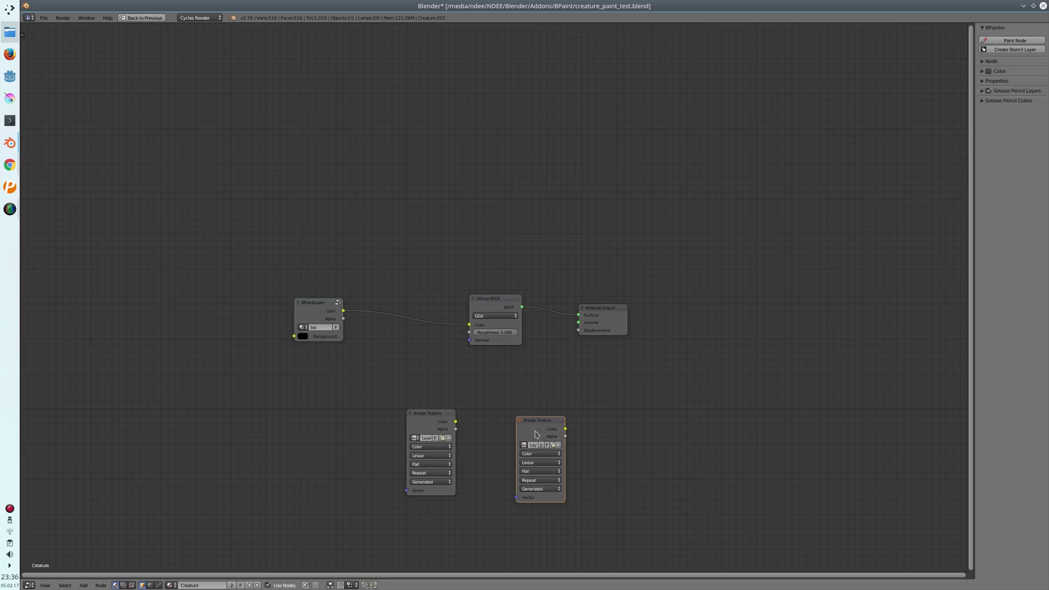
{"action": "key", "text": "x"}
{"action": "key", "text": "shift+space"}
- Place the remaining image texture node beneath the paint node group and create a stencil layer from the two nodes
{"action": "middle_click_drag", "start_coordinate": [297, 131], "coordinate": [301, 63]}
{"action": "left_click", "coordinate": [322, 92]}
{"action": "left_click_drag", "start_coordinate": [322, 92], "coordinate": [232, 55]}
{"action": "middle_click_drag", "start_coordinate": [271, 60], "coordinate": [280, 106]}
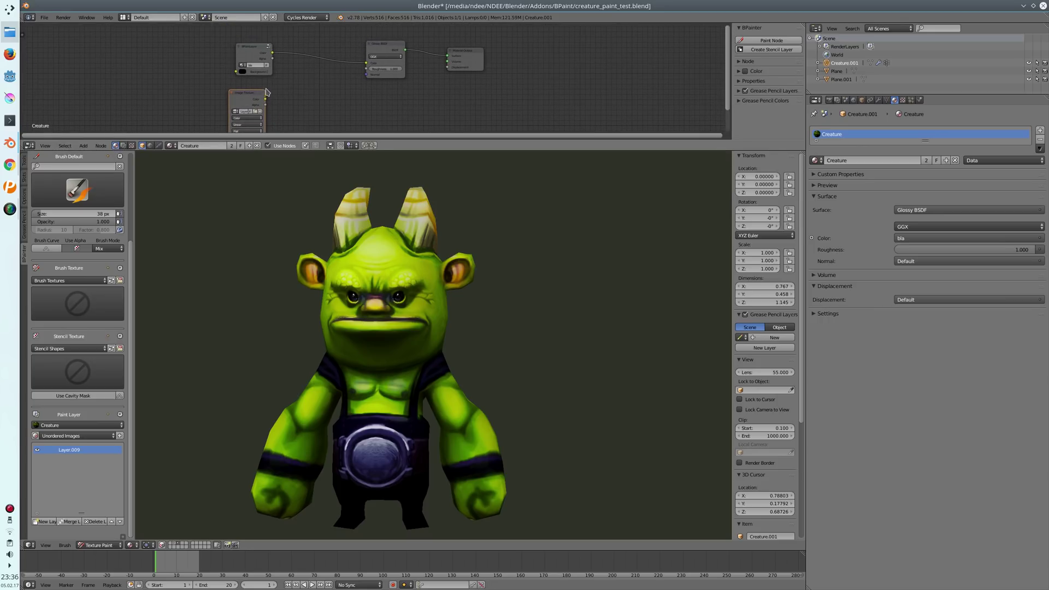
{"action": "left_click_drag", "start_coordinate": [237, 103], "coordinate": [245, 105]}
{"action": "left_click", "coordinate": [247, 54]}
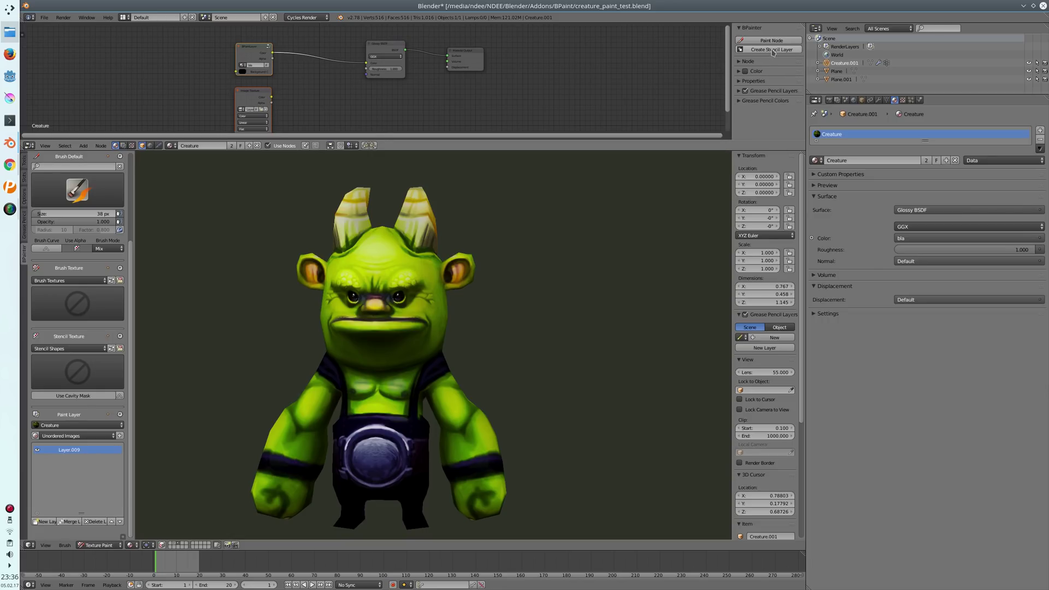
{"action": "left_click", "coordinate": [772, 50]}
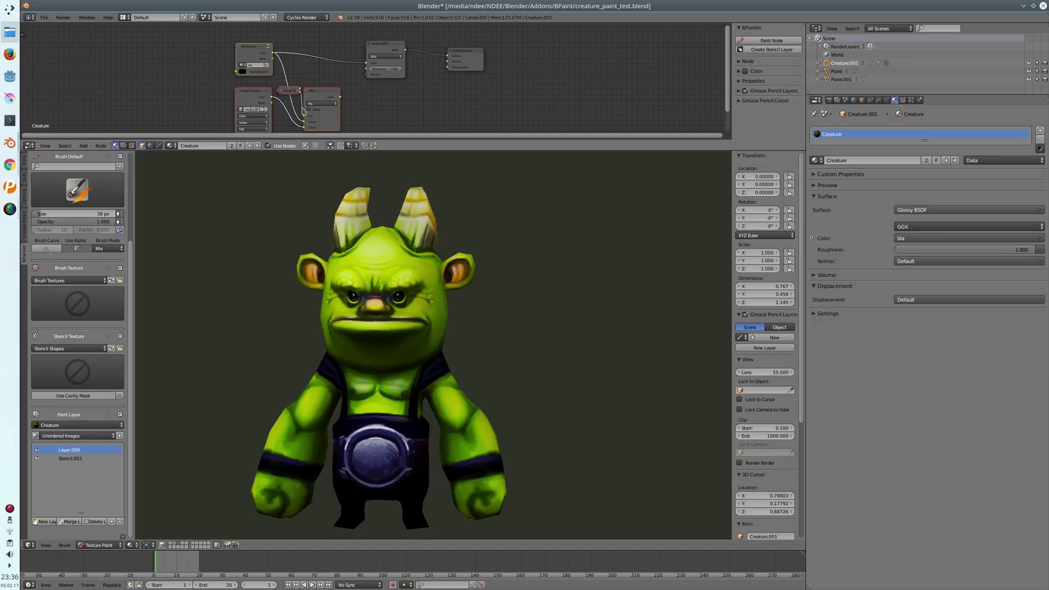
- Select the small stencil node between the texture and mix nodes and make Stencil.001 the active paint layer
{"action": "left_click", "coordinate": [291, 93]}
{"action": "left_click", "coordinate": [68, 459]}
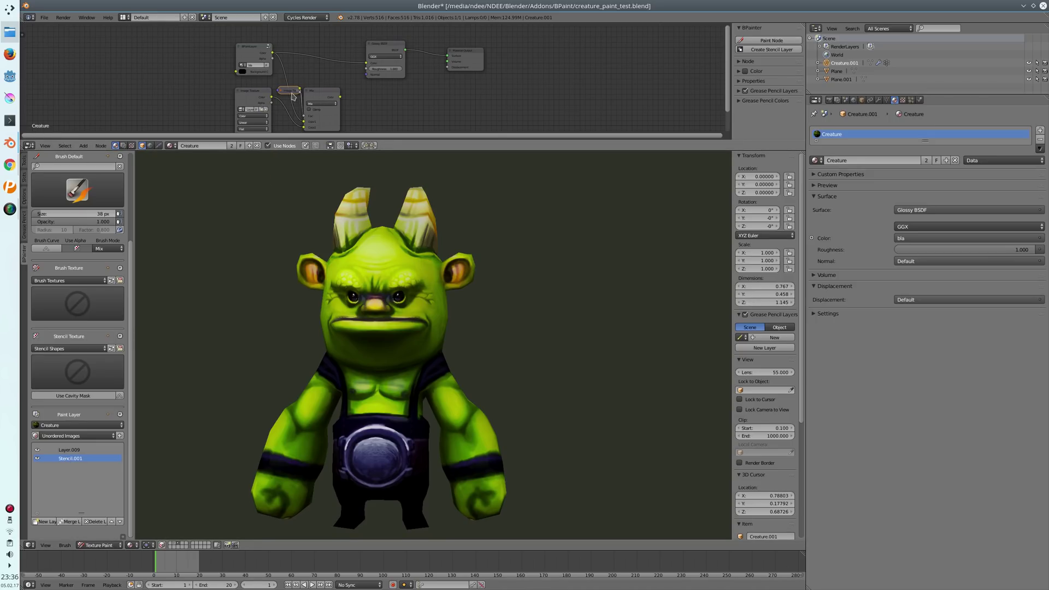
{"action": "middle_click_drag", "start_coordinate": [332, 324], "coordinate": [300, 320]}
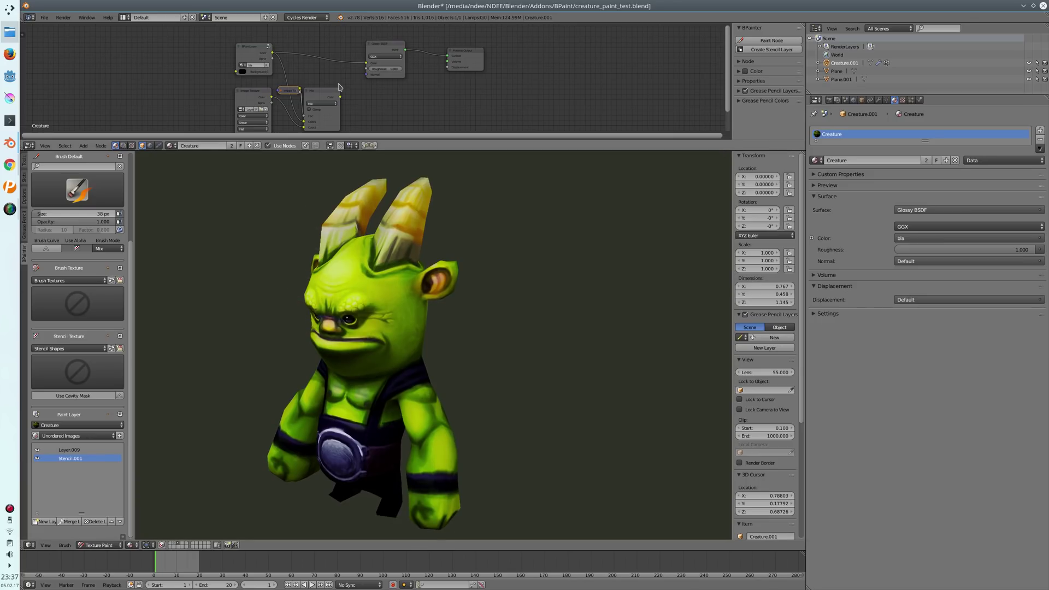
- Delete the image texture, stencil and mix nodes below the paint node group
{"action": "scroll", "coordinate": [249, 79], "scroll_direction": "down", "scroll_amount": 3, "text": "shift"}
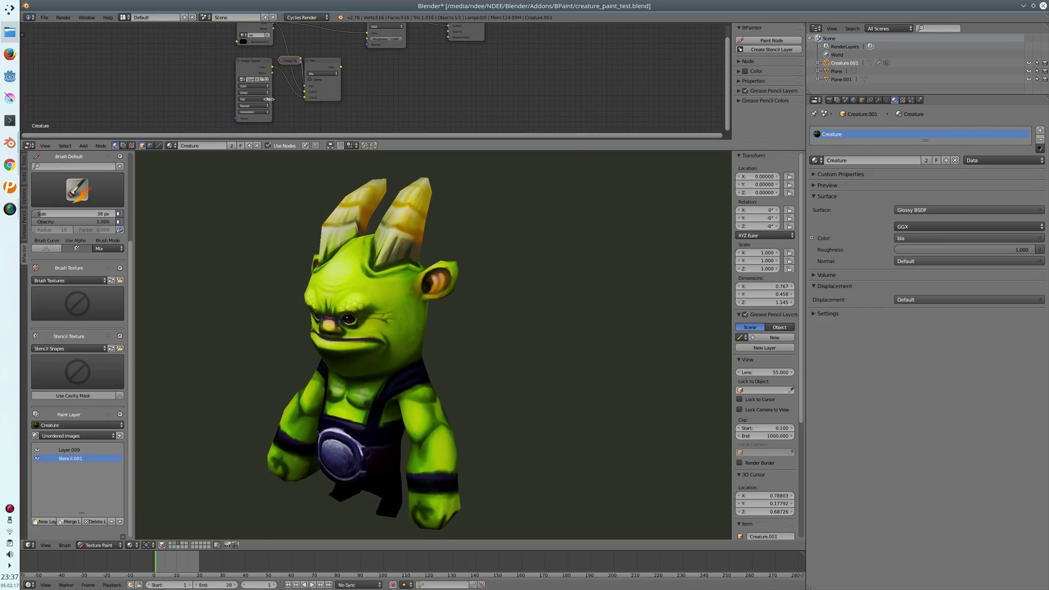
{"action": "left_click_drag", "start_coordinate": [232, 55], "coordinate": [383, 124]}
{"action": "key", "text": "x"}
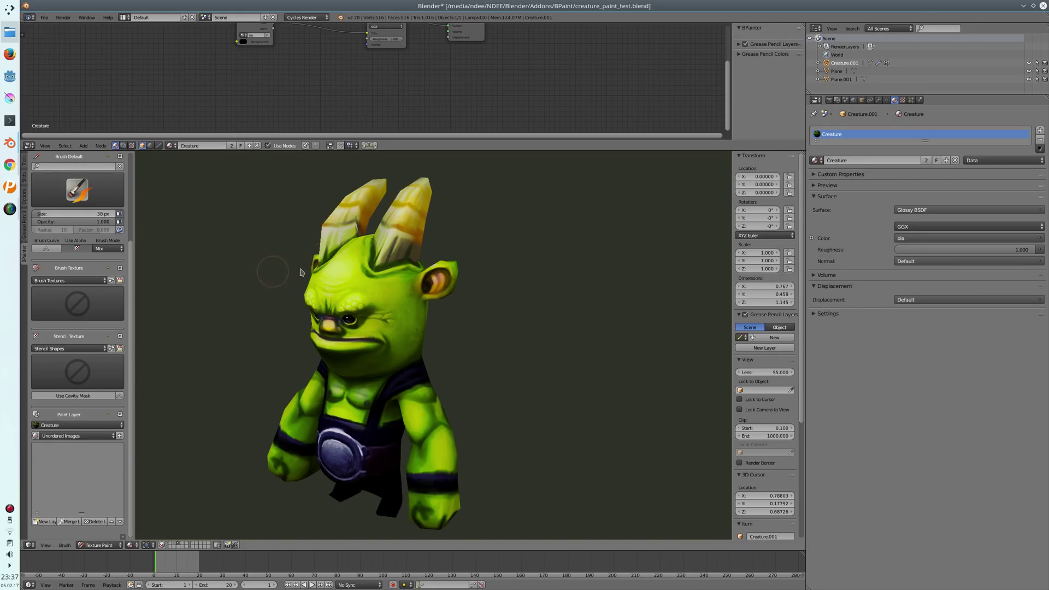
- Maximize the 3D view of the creature and switch the paint channel to Diffuse Channel
{"action": "middle_click_drag", "start_coordinate": [264, 301], "coordinate": [284, 305]}
{"action": "key", "text": "shift+space"}
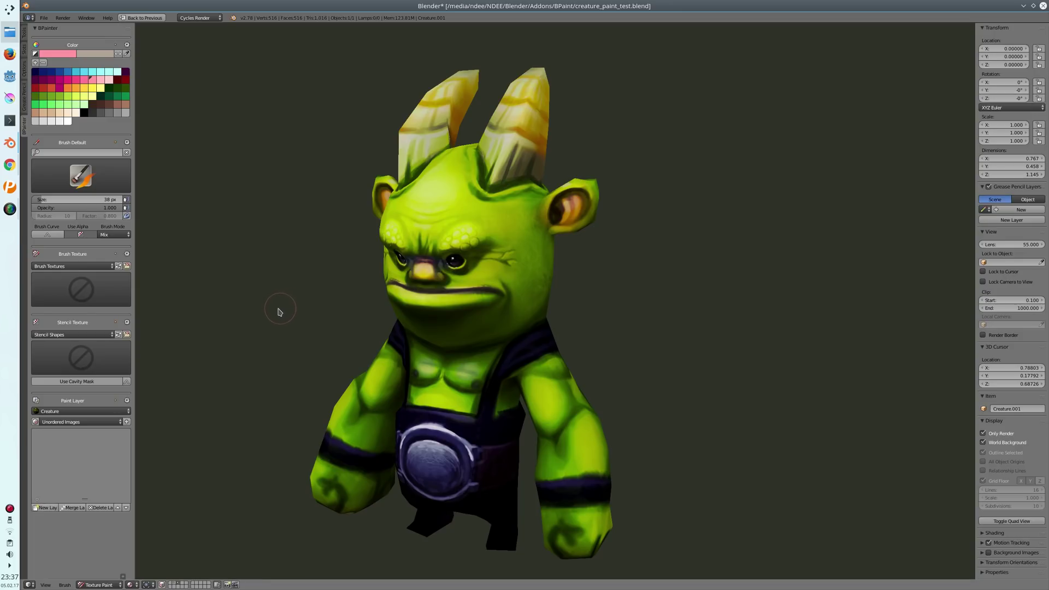
{"action": "left_click", "coordinate": [64, 422]}
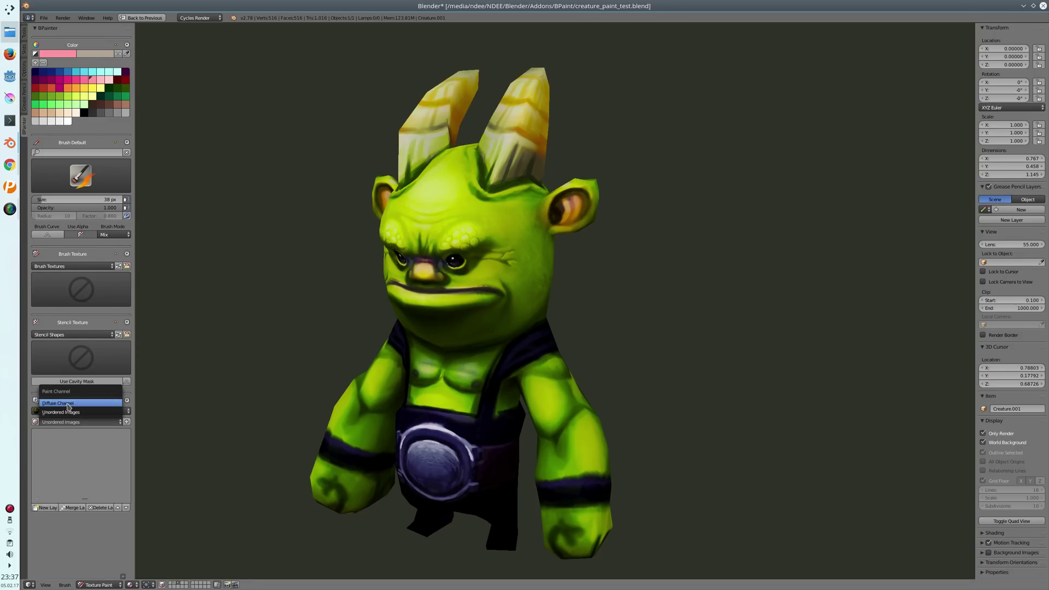
{"action": "left_click", "coordinate": [64, 404]}
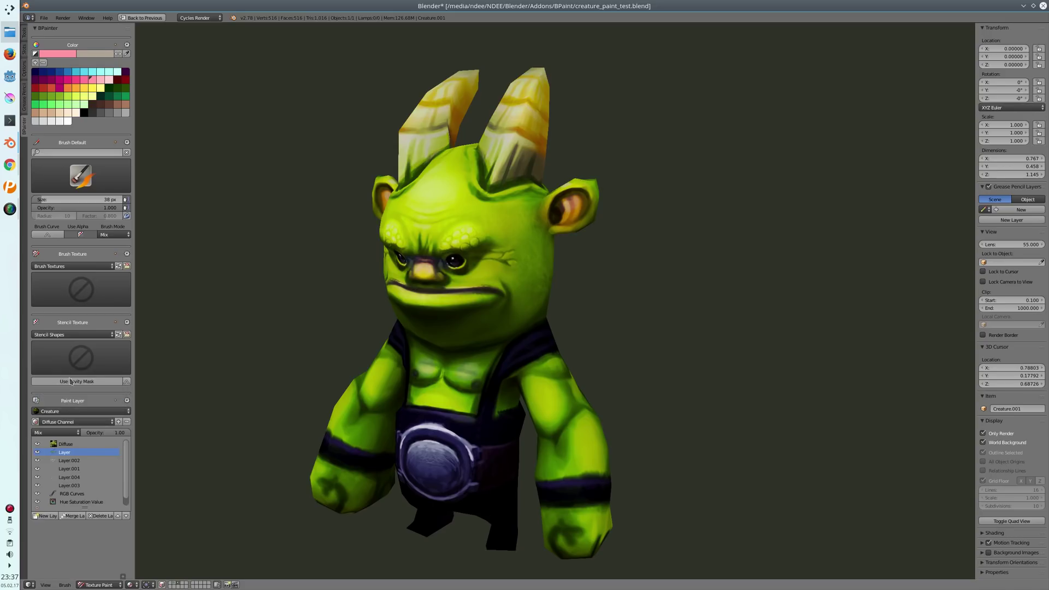
- Look up brushes in the brush search with "era" and "defa", and switch to the Particles brush with "par"
{"action": "left_click", "coordinate": [82, 175]}
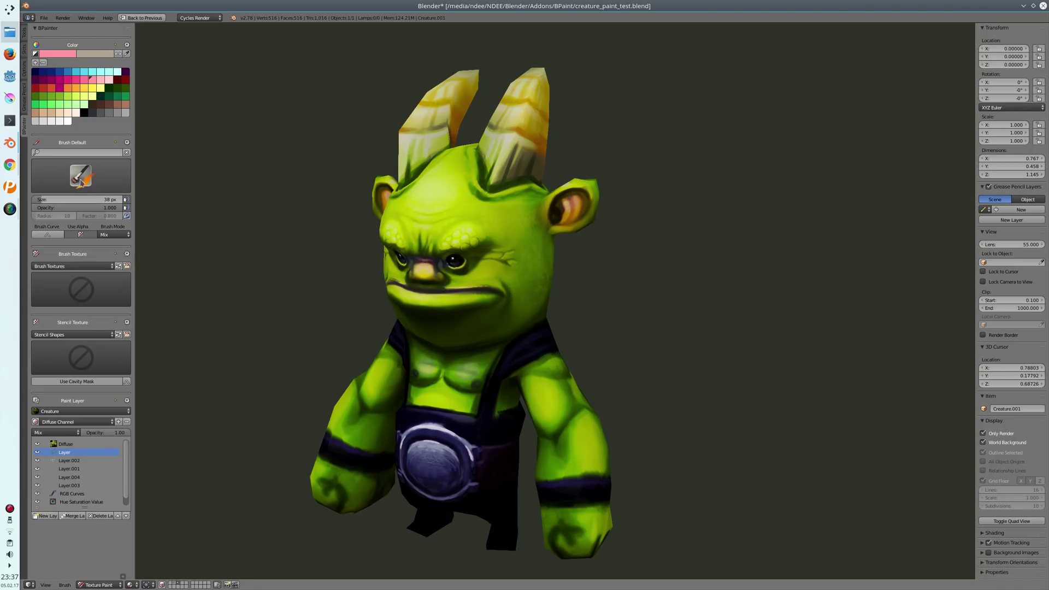
{"action": "left_click", "coordinate": [63, 154]}
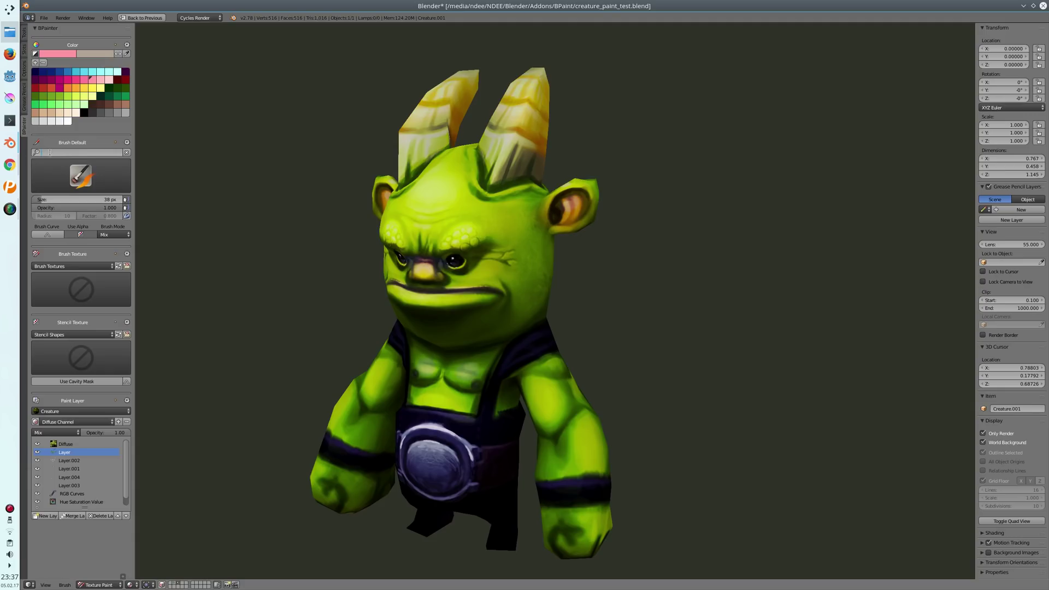
{"action": "type", "text": "era"}
{"action": "left_click", "coordinate": [80, 152]}
{"action": "type", "text": "defa"}
{"action": "key", "text": "Return"}
{"action": "left_click", "coordinate": [127, 153]}
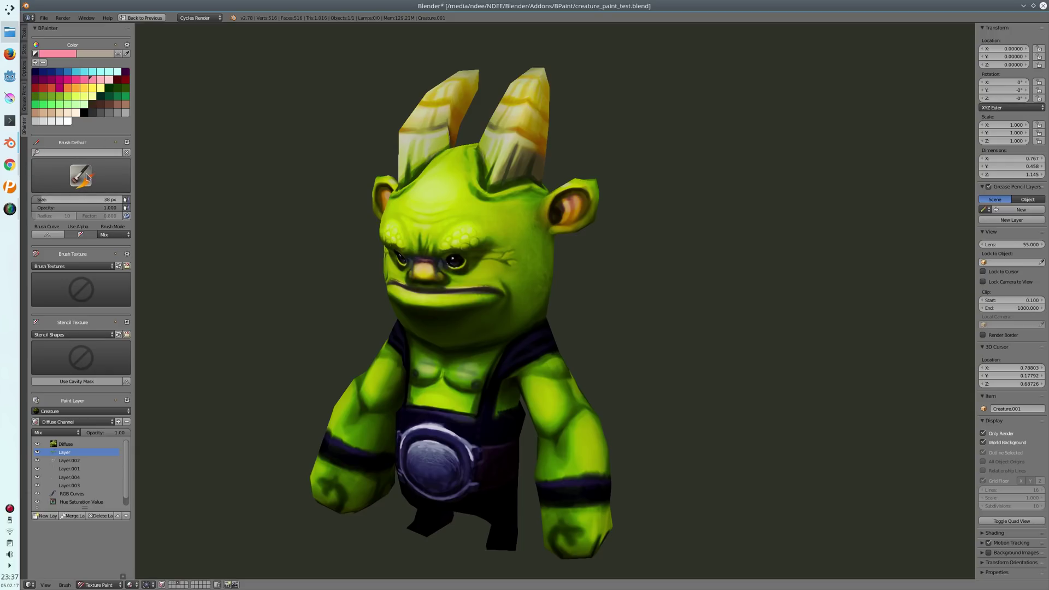
{"action": "type", "text": "par"}
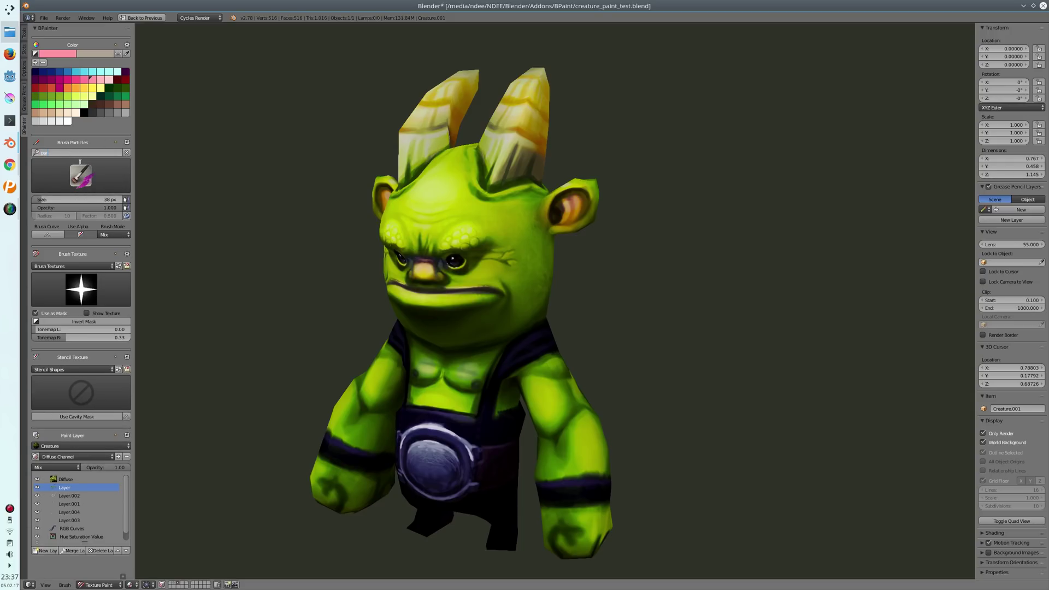
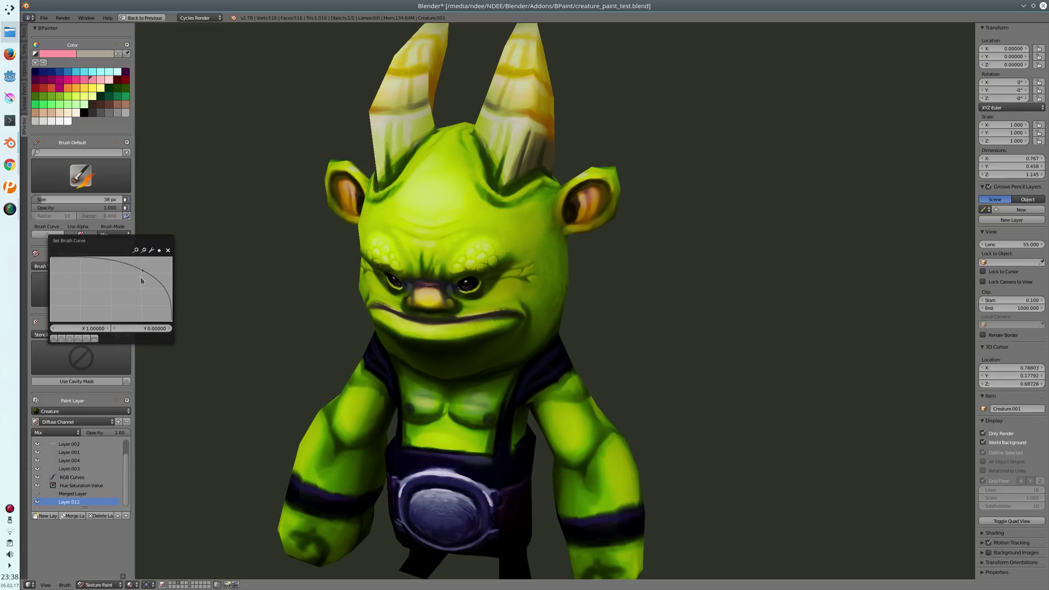
- Pull the brush curve's middle point down to about X 0.32, Y 0.31 and paint pink strokes across the creature's forehead
{"action": "left_click_drag", "start_coordinate": [140, 278], "coordinate": [87, 303]}
{"action": "left_click_drag", "start_coordinate": [437, 178], "coordinate": [469, 222]}
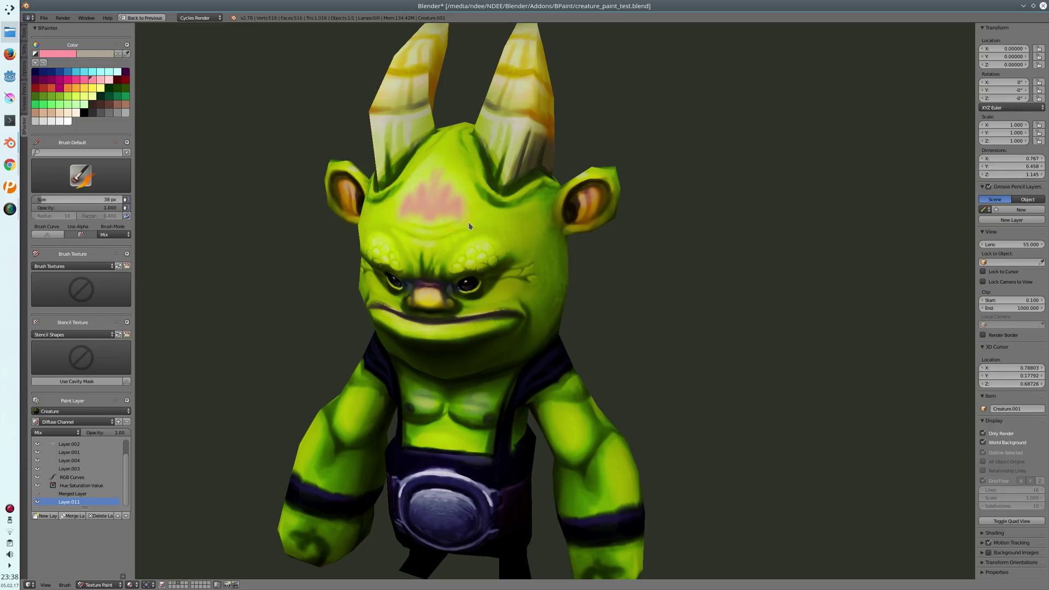
{"action": "left_click_drag", "start_coordinate": [459, 174], "coordinate": [400, 217]}
- Lower the brush curve's middle point slightly further and inspect the pink forehead paint from several angles
{"action": "left_click", "coordinate": [47, 234]}
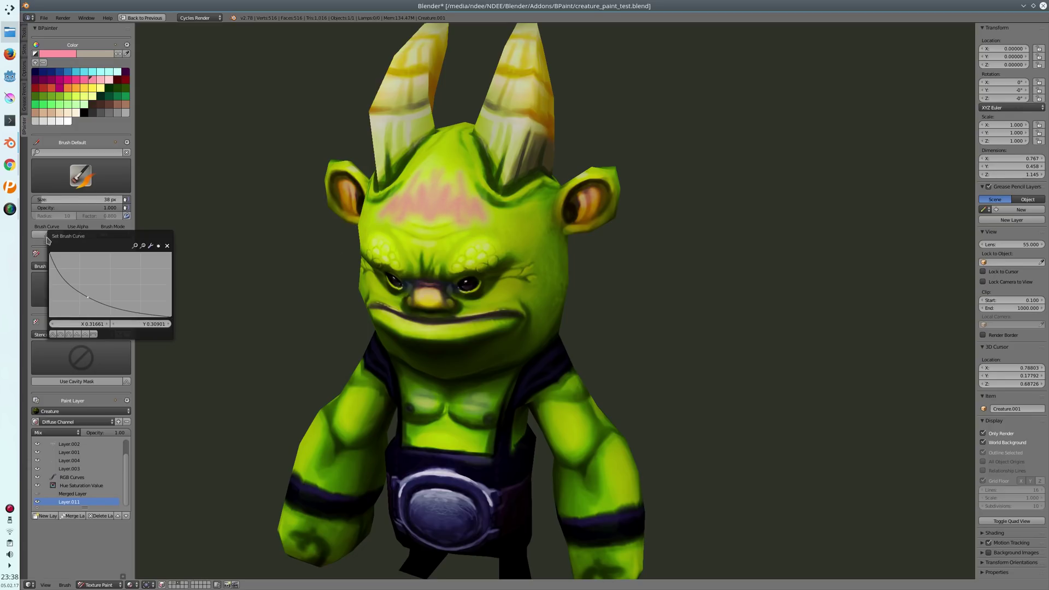
{"action": "mouse_move", "coordinate": [90, 295]}
{"action": "left_mouse_down"}
{"action": "mouse_move", "coordinate": [116, 272]}
{"action": "mouse_move", "coordinate": [90, 305]}
{"action": "left_mouse_up"}
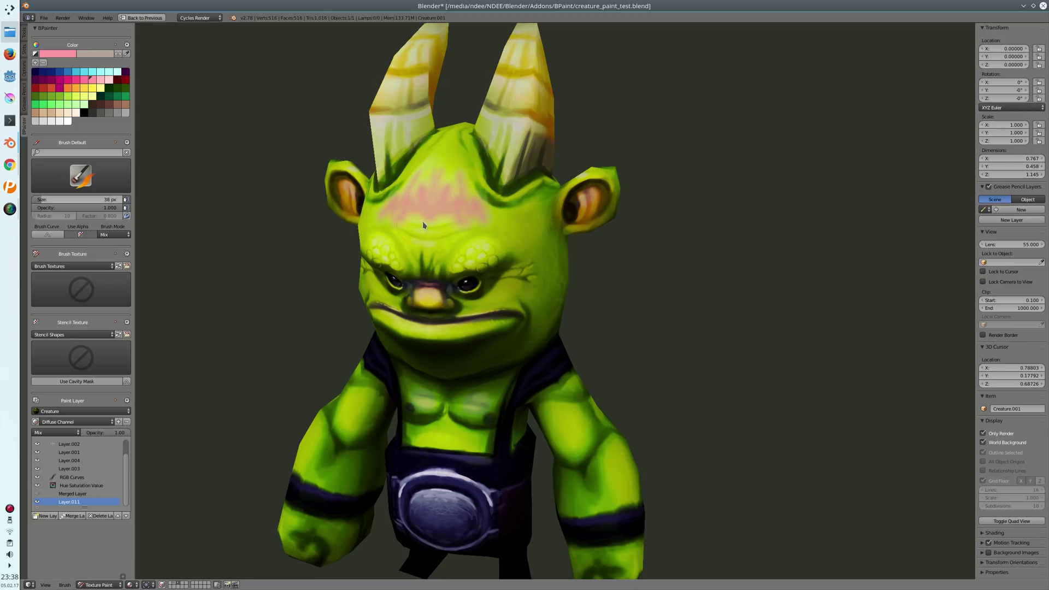
{"action": "mouse_move", "coordinate": [469, 212]}
{"action": "middle_mouse_down"}
{"action": "mouse_move", "coordinate": [438, 204]}
{"action": "mouse_move", "coordinate": [416, 217]}
{"action": "middle_mouse_up"}
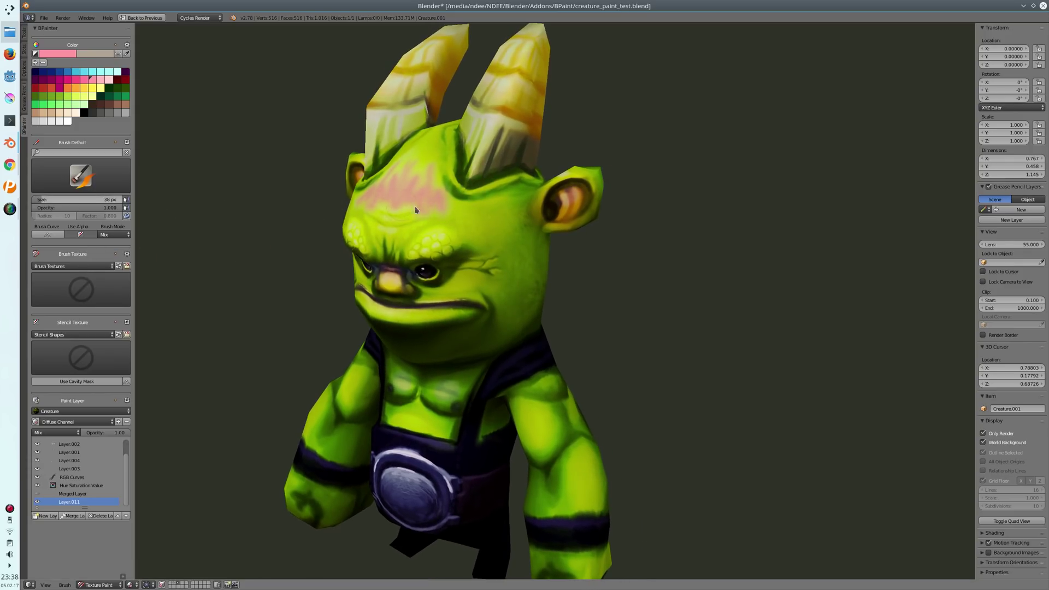
{"action": "mouse_move", "coordinate": [415, 209]}
{"action": "middle_mouse_down"}
{"action": "mouse_move", "coordinate": [420, 198]}
{"action": "mouse_move", "coordinate": [450, 205]}
{"action": "middle_mouse_up"}
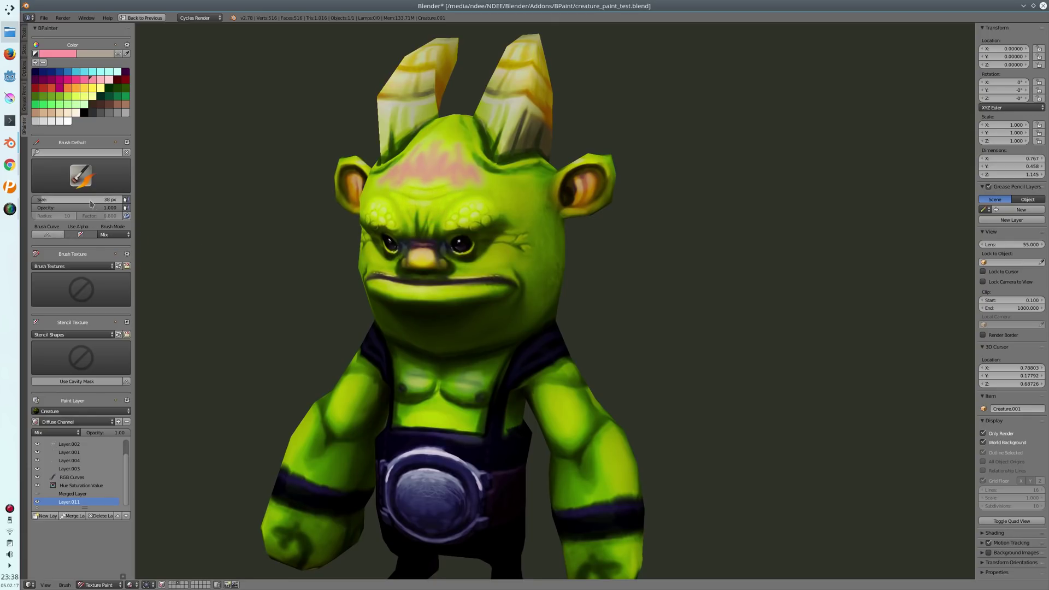
{"action": "mouse_move", "coordinate": [443, 195]}
{"action": "middle_mouse_down"}
{"action": "mouse_move", "coordinate": [434, 185]}
{"action": "mouse_move", "coordinate": [446, 266]}
{"action": "middle_mouse_up"}
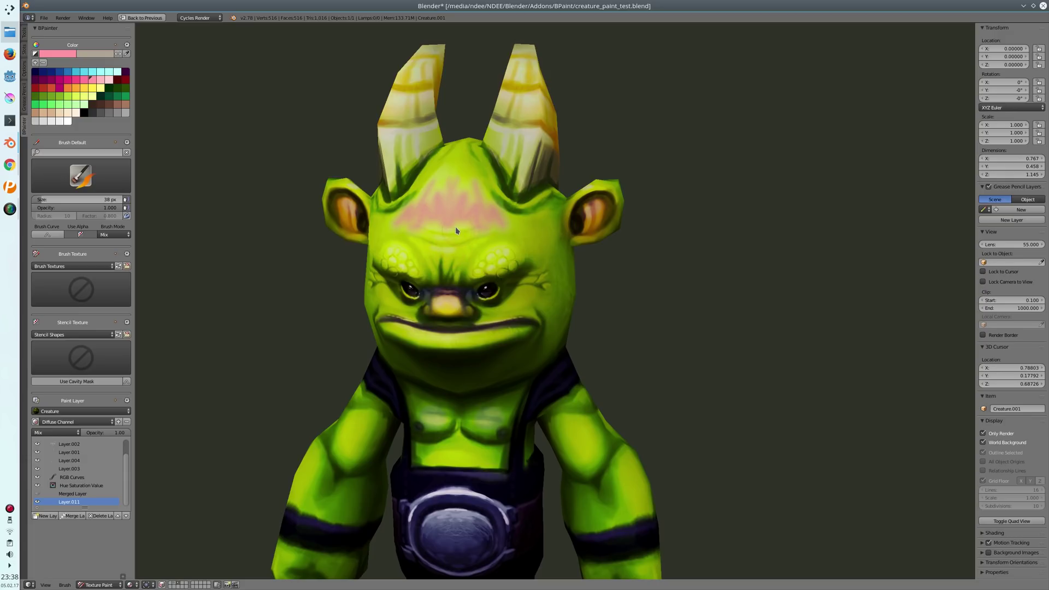
- Enlarge the brush to 116 px and preview its strength on the creature's forehead
{"action": "key", "text": "f"}
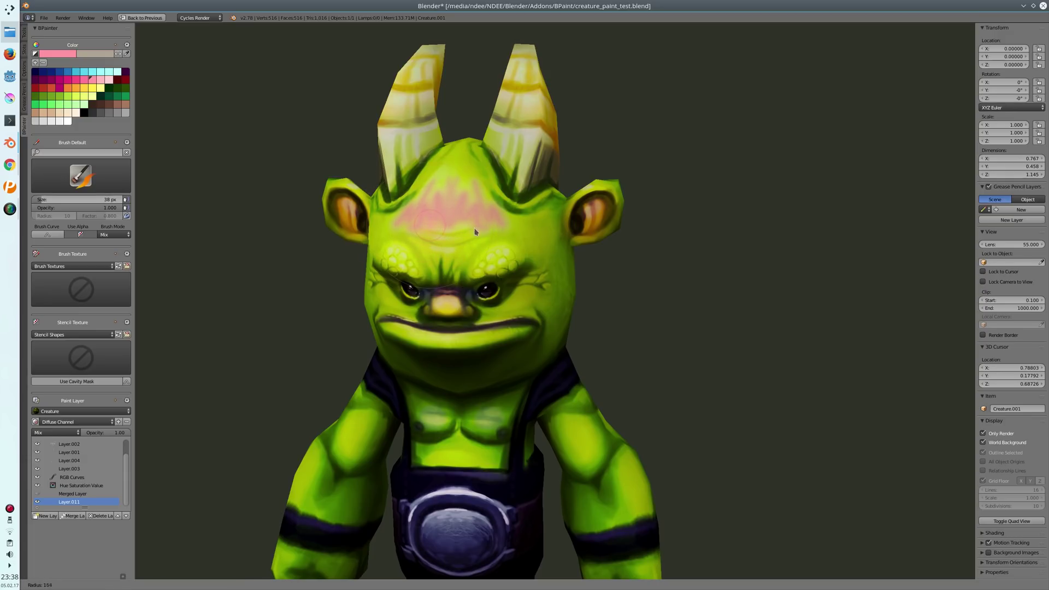
{"action": "left_click", "coordinate": [490, 236]}
{"action": "key", "text": "shift+f"}
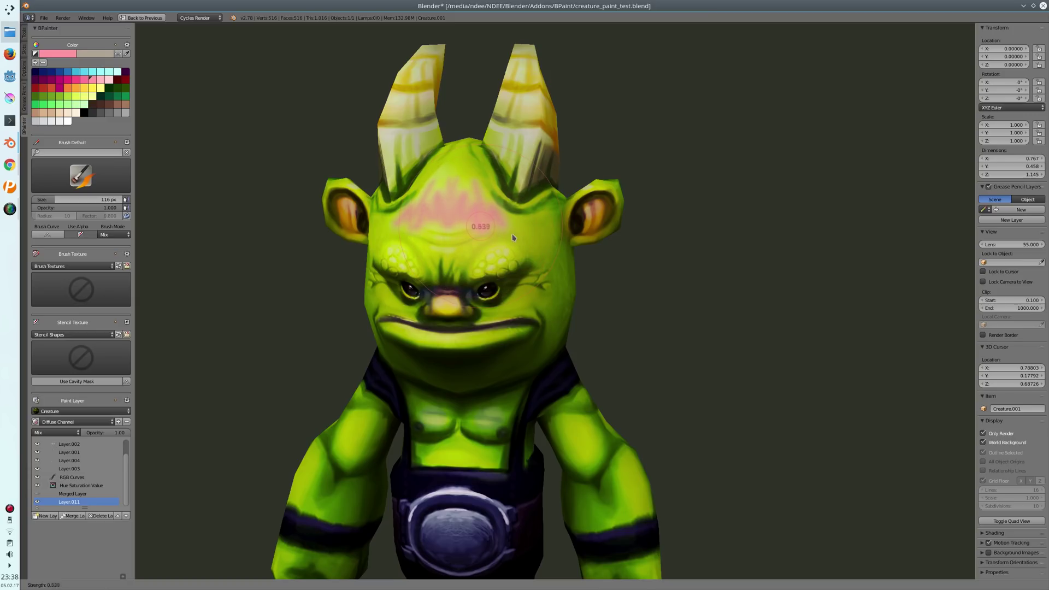
{"action": "left_click", "coordinate": [479, 241]}
- Preview the brush falloff on the side of the creature's head while varying the strength
{"action": "middle_click_drag", "start_coordinate": [452, 232], "coordinate": [411, 242]}
{"action": "key", "text": "shift+f"}
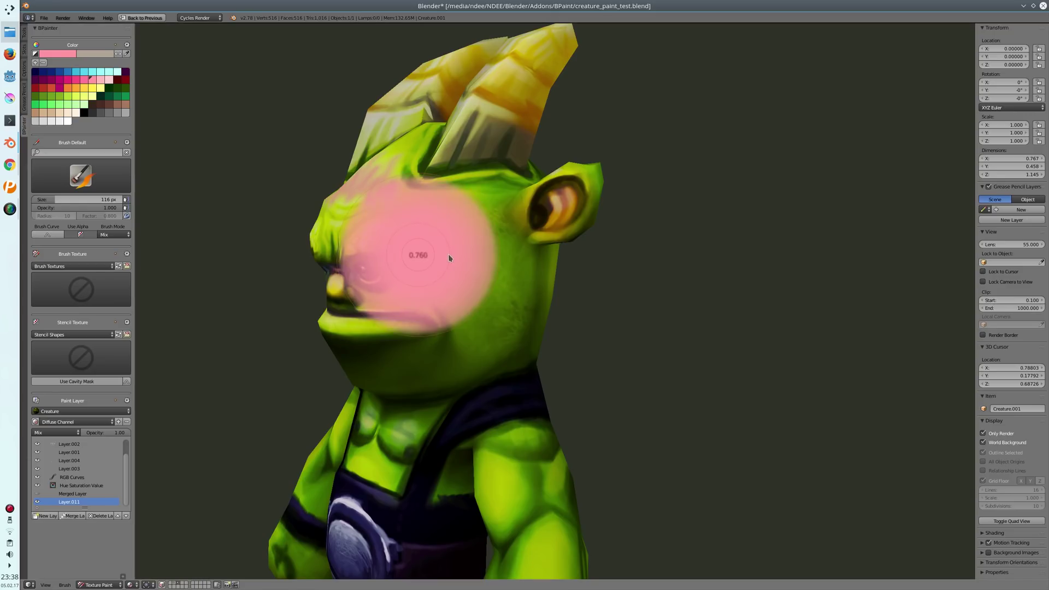
{"action": "mouse_move", "coordinate": [442, 258]}
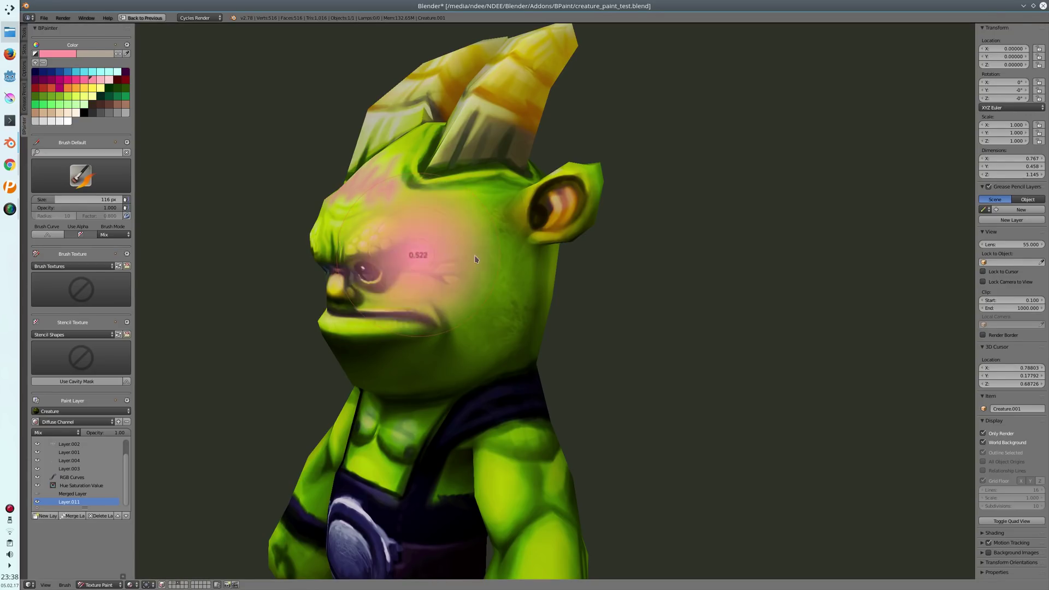
{"action": "right_click", "coordinate": [442, 259]}
- Reshape the brush curve with points around X 0.89, Y 0.99 and X 0.20, Y 0.40, previewing each falloff on the creature's head
{"action": "left_click", "coordinate": [57, 235]}
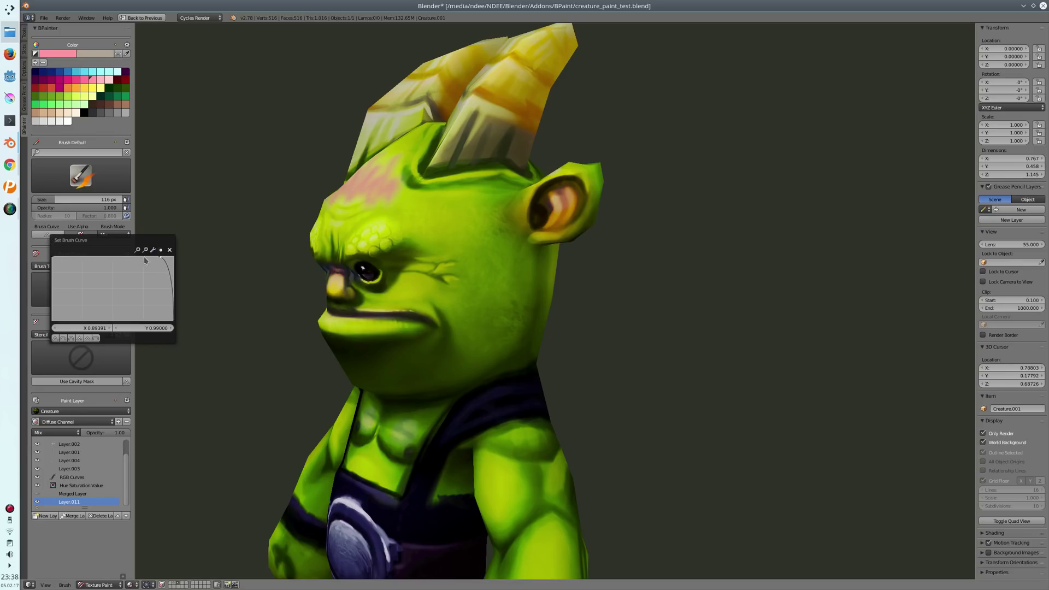
{"action": "key", "text": "shift+f"}
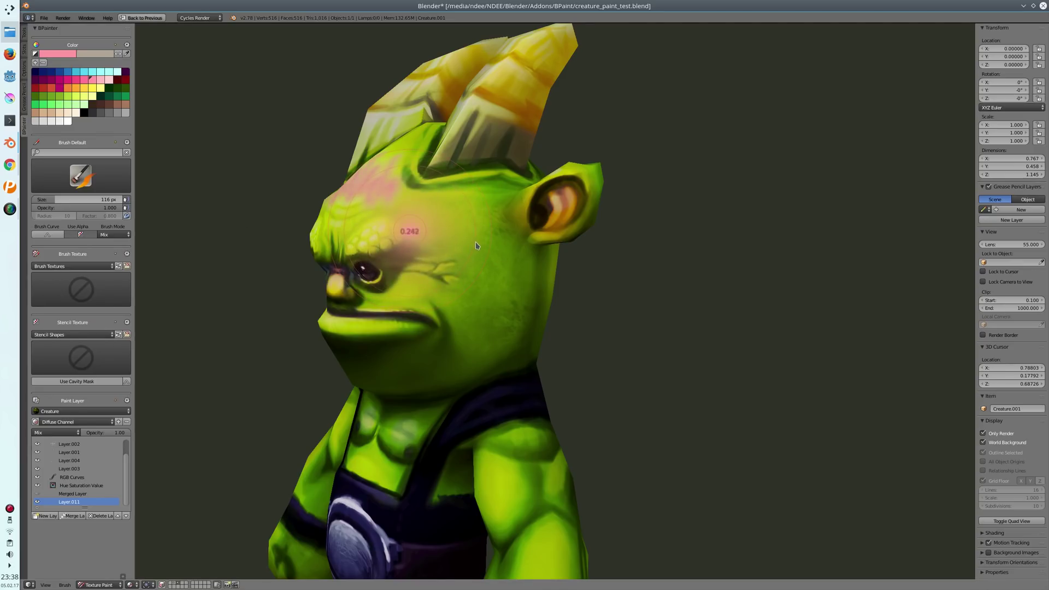
{"action": "right_click", "coordinate": [474, 241]}
{"action": "left_click", "coordinate": [48, 235]}
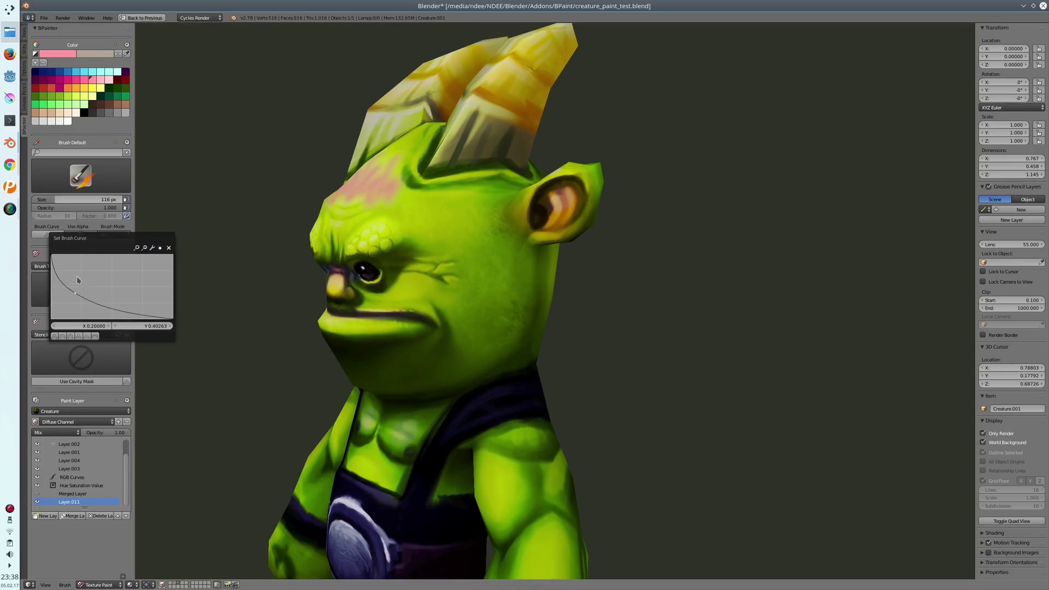
{"action": "key", "text": "shift+f"}
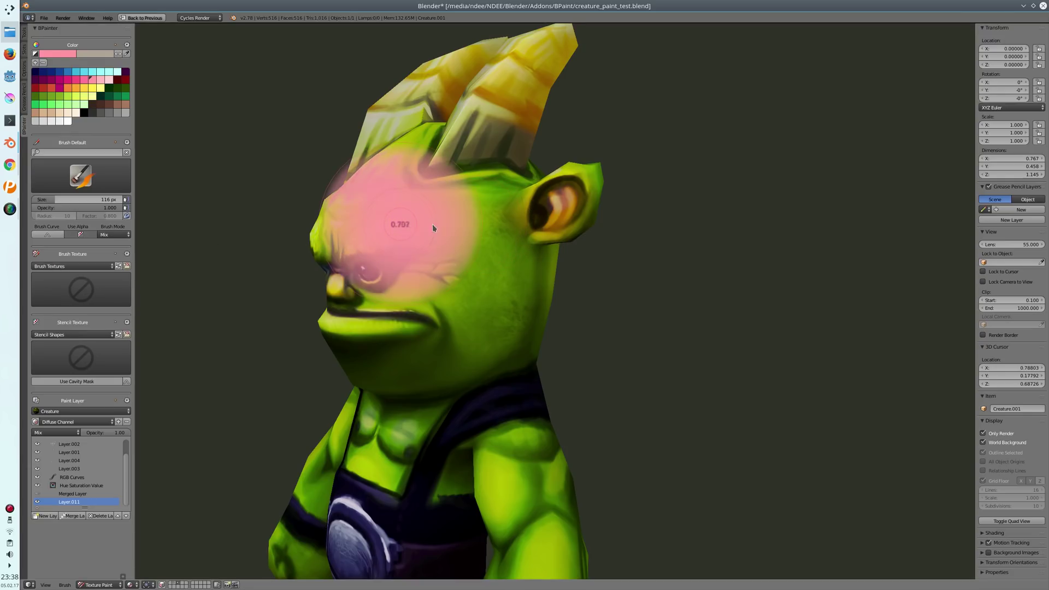
{"action": "right_click", "coordinate": [424, 225]}
- Reduce the brush to 40 px and paint a pink stroke on the creature's temple
{"action": "middle_click_drag", "start_coordinate": [438, 227], "coordinate": [468, 240]}
{"action": "key", "text": "f"}
{"action": "left_click", "coordinate": [431, 243]}
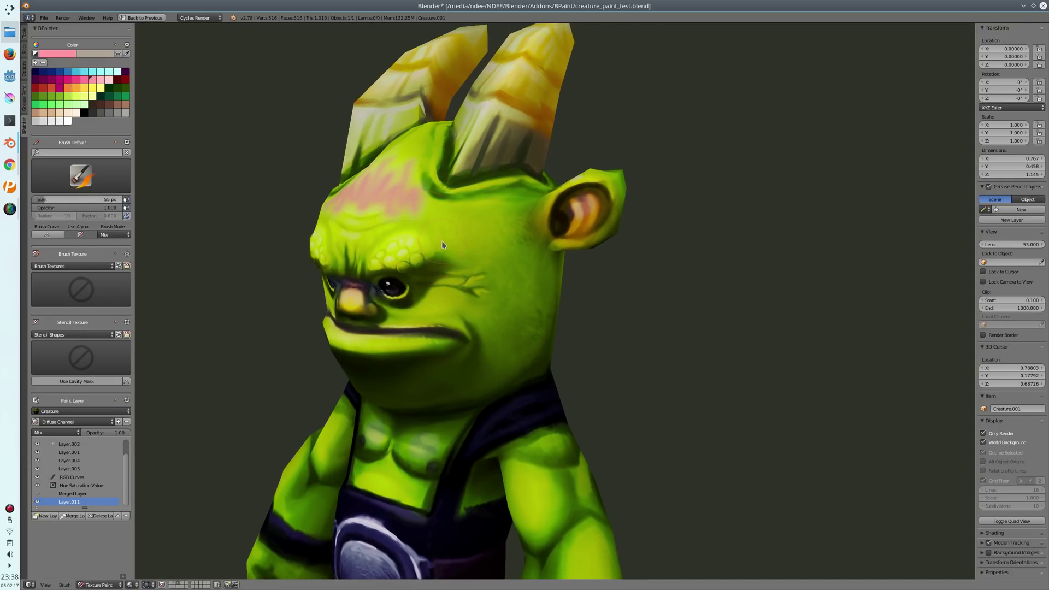
{"action": "key", "text": "f"}
{"action": "left_click", "coordinate": [446, 239]}
{"action": "left_click_drag", "start_coordinate": [477, 227], "coordinate": [482, 254]}
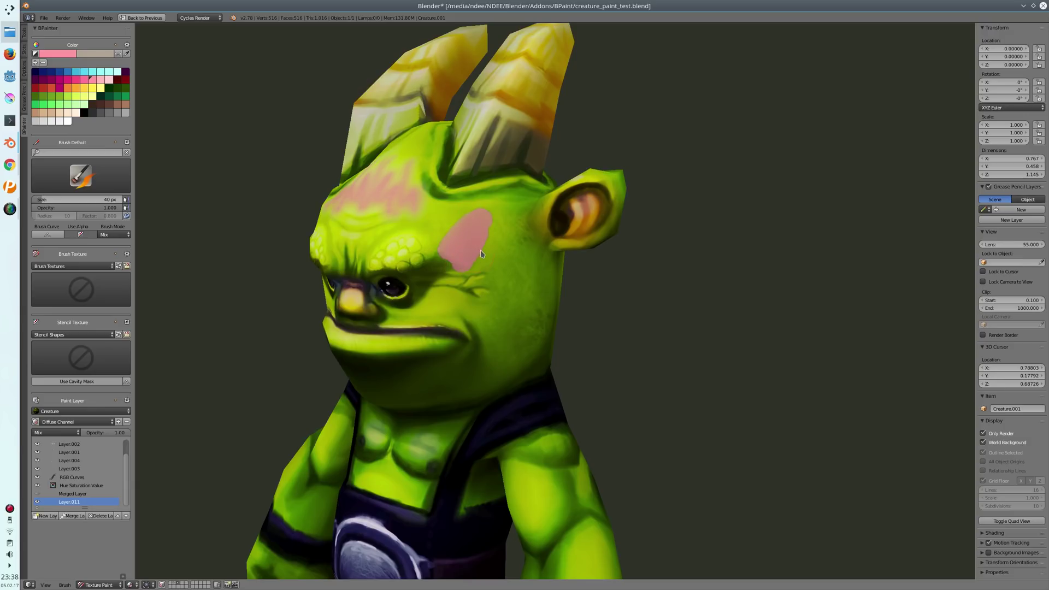
- Extend the pink patch down the creature's cheek and enlarge the brush to 104 px
{"action": "middle_click_drag", "start_coordinate": [489, 279], "coordinate": [439, 258]}
{"action": "mouse_move", "coordinate": [457, 252]}
{"action": "left_mouse_down"}
{"action": "mouse_move", "coordinate": [464, 243]}
{"action": "mouse_move", "coordinate": [452, 266]}
{"action": "mouse_move", "coordinate": [468, 286]}
{"action": "mouse_move", "coordinate": [483, 283]}
{"action": "mouse_move", "coordinate": [461, 289]}
{"action": "left_mouse_up"}
{"action": "key", "text": "ctrl+f"}
{"action": "left_click", "coordinate": [491, 270]}
{"action": "key", "text": "f"}
{"action": "left_click", "coordinate": [519, 288]}
{"action": "middle_click_drag", "start_coordinate": [439, 266], "coordinate": [499, 227]}
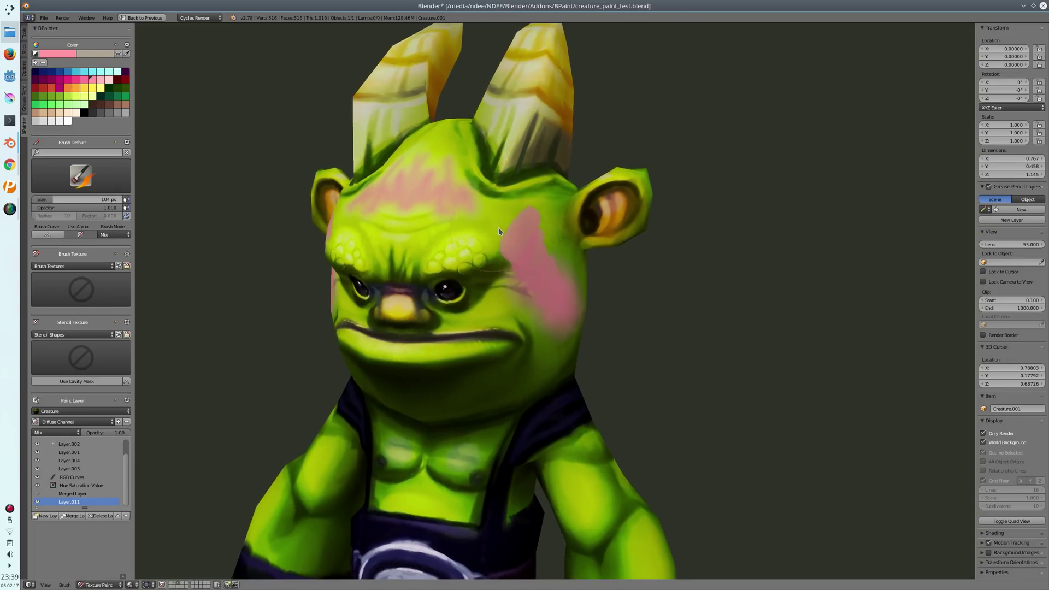
{"action": "mouse_move", "coordinate": [556, 313]}
{"action": "middle_mouse_down"}
{"action": "mouse_move", "coordinate": [468, 225]}
{"action": "mouse_move", "coordinate": [426, 213]}
{"action": "middle_mouse_up"}
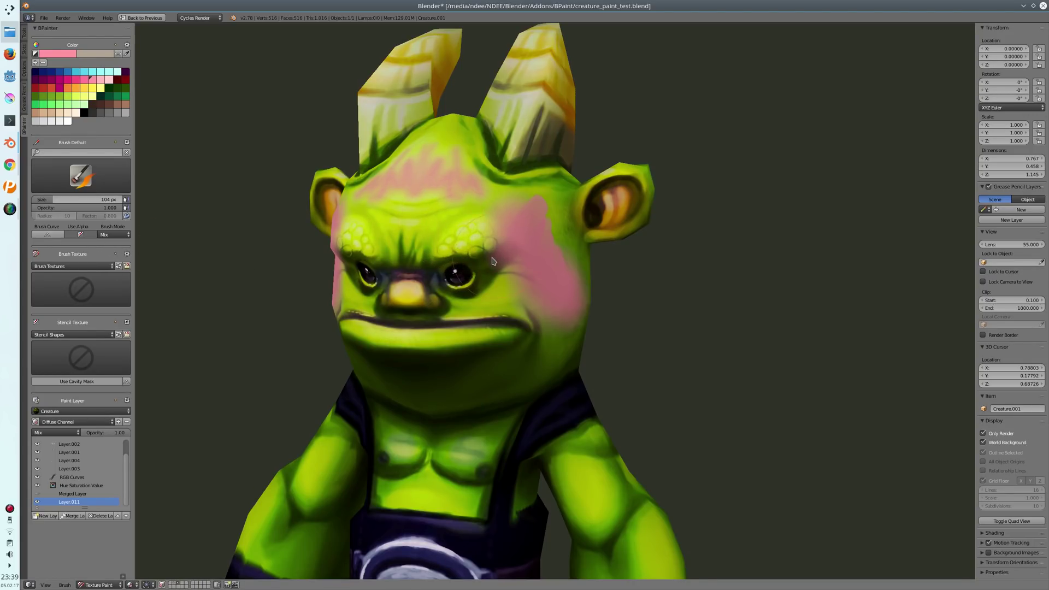
{"action": "mouse_move", "coordinate": [493, 261]}
{"action": "middle_mouse_down"}
{"action": "mouse_move", "coordinate": [465, 257]}
{"action": "mouse_move", "coordinate": [445, 273]}
{"action": "middle_mouse_up"}
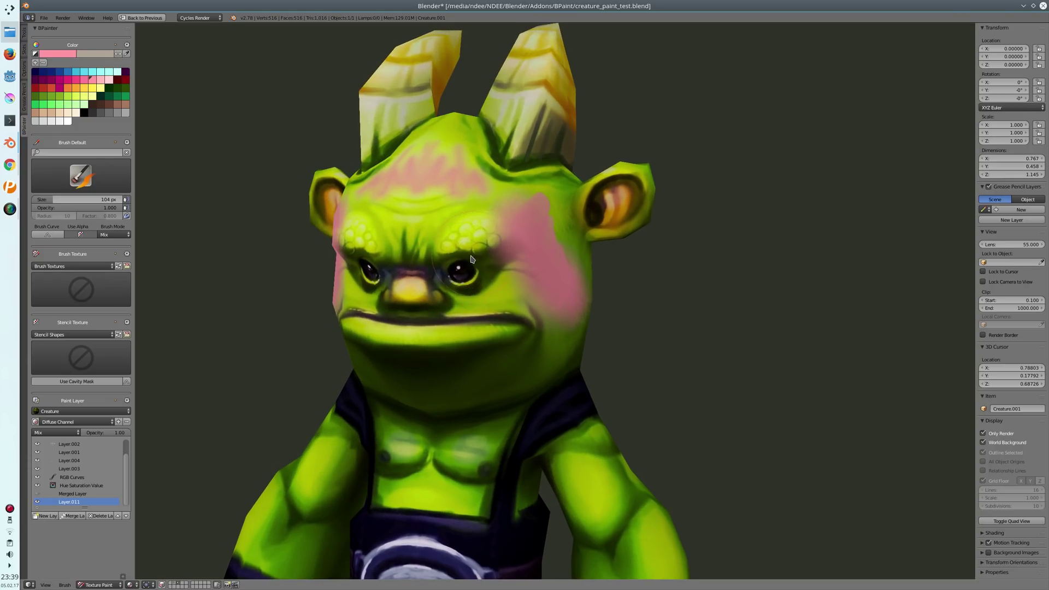
{"action": "middle_click_drag", "start_coordinate": [490, 237], "coordinate": [444, 259]}
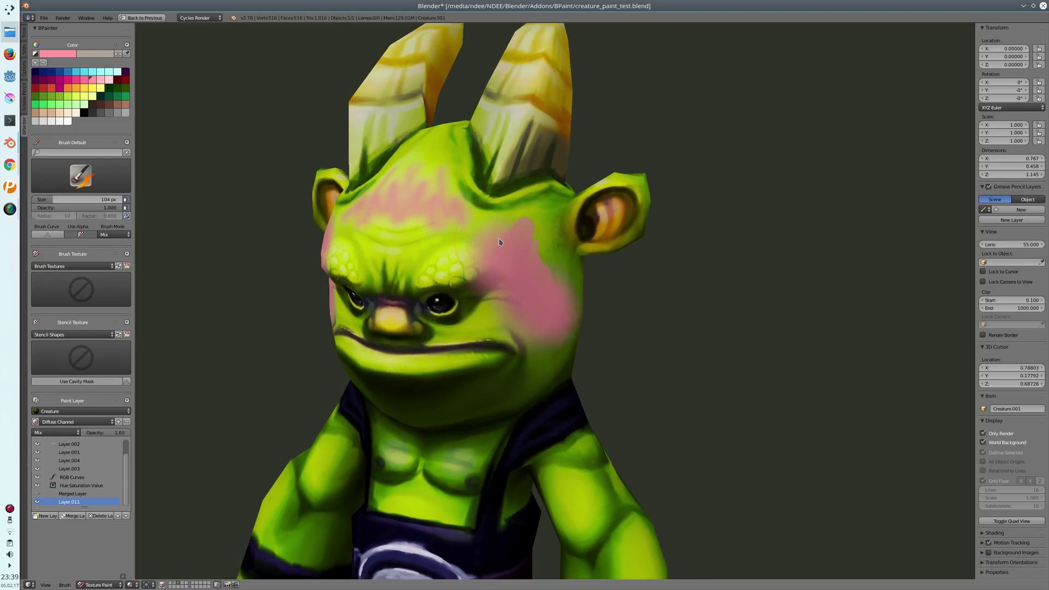
{"action": "key", "text": "s"}
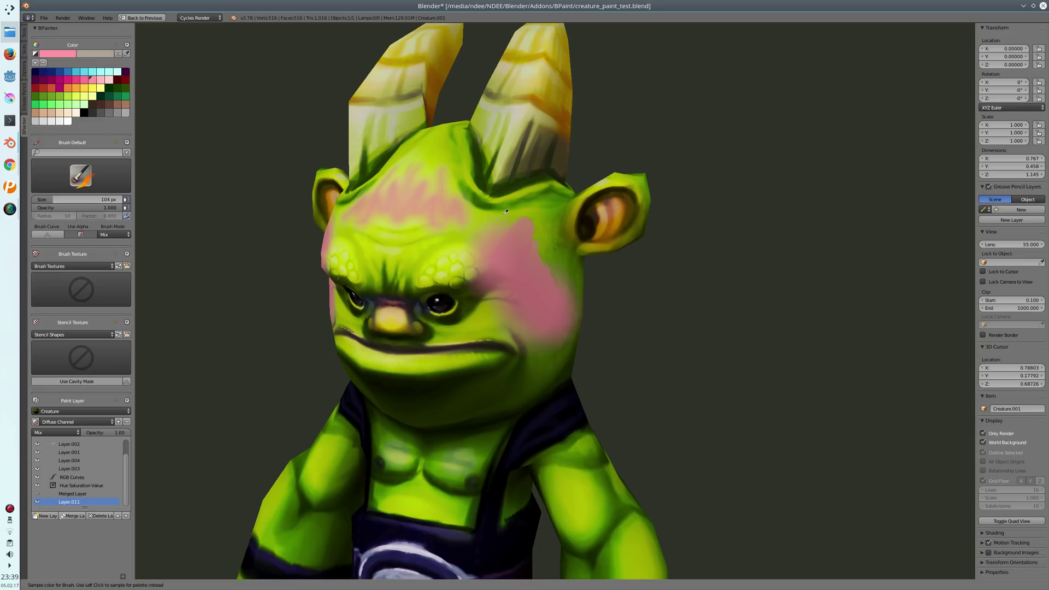
{"action": "middle_click_drag", "start_coordinate": [506, 212], "coordinate": [465, 253]}
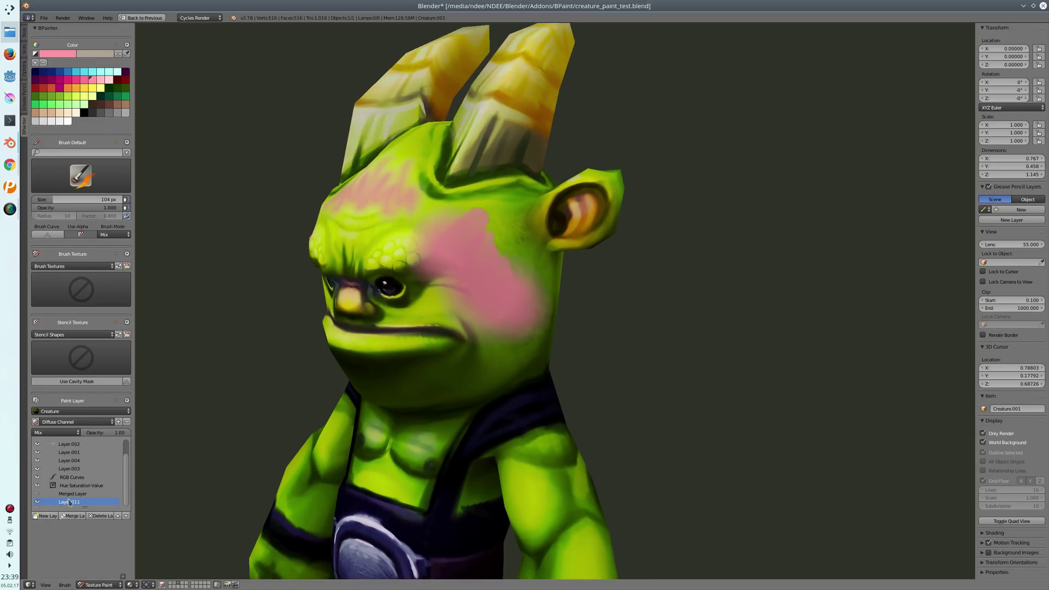
{"action": "middle_click_drag", "start_coordinate": [481, 236], "coordinate": [455, 240]}
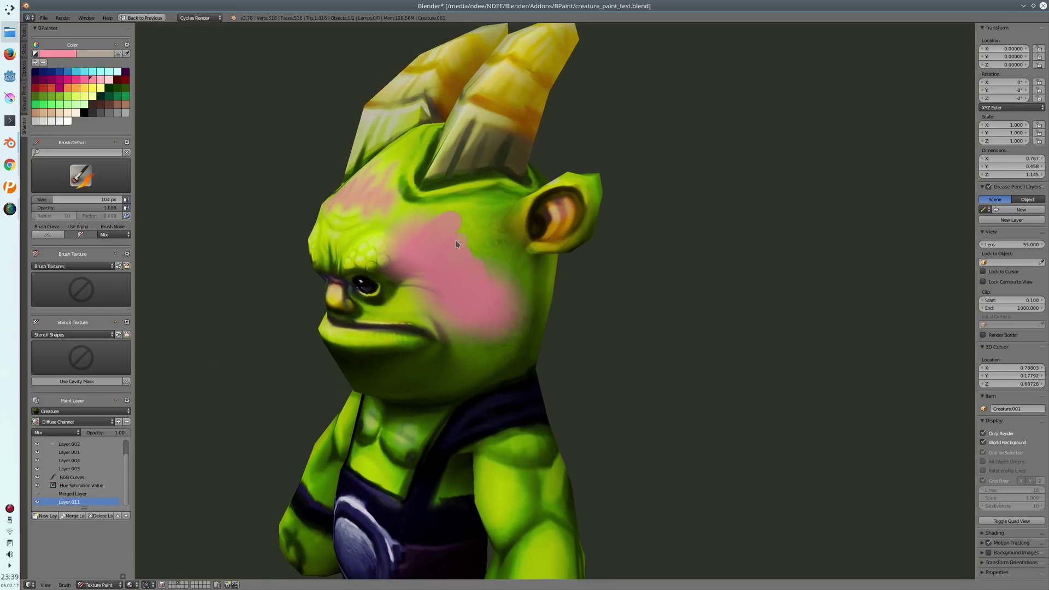
- Sample the pink of the cheek patch as the brush colour
{"action": "key", "text": "s"}
{"action": "middle_click_drag", "start_coordinate": [449, 241], "coordinate": [467, 239]}
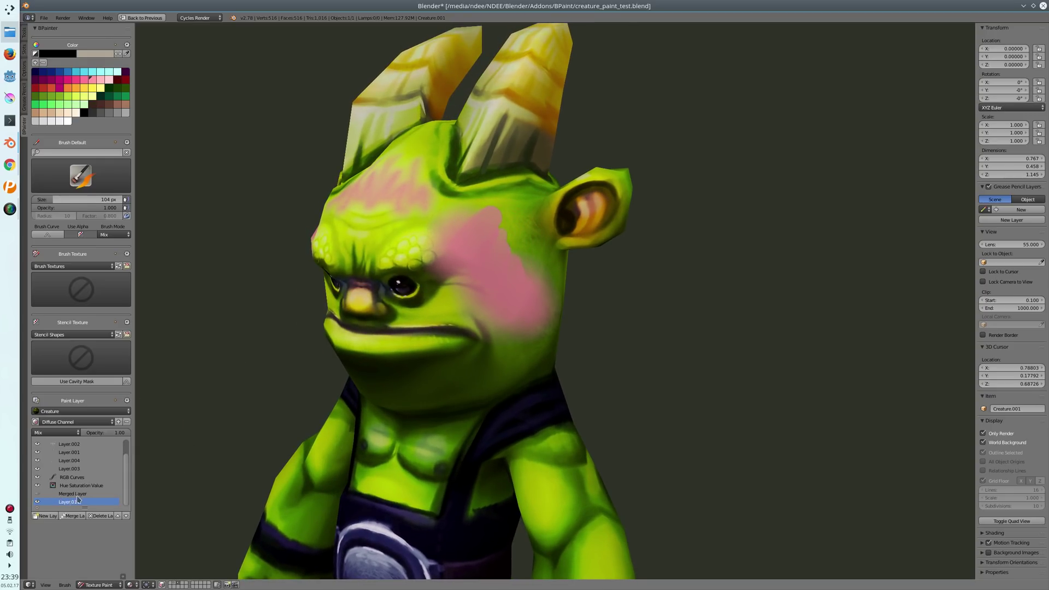
{"action": "middle_click_drag", "start_coordinate": [495, 231], "coordinate": [475, 230]}
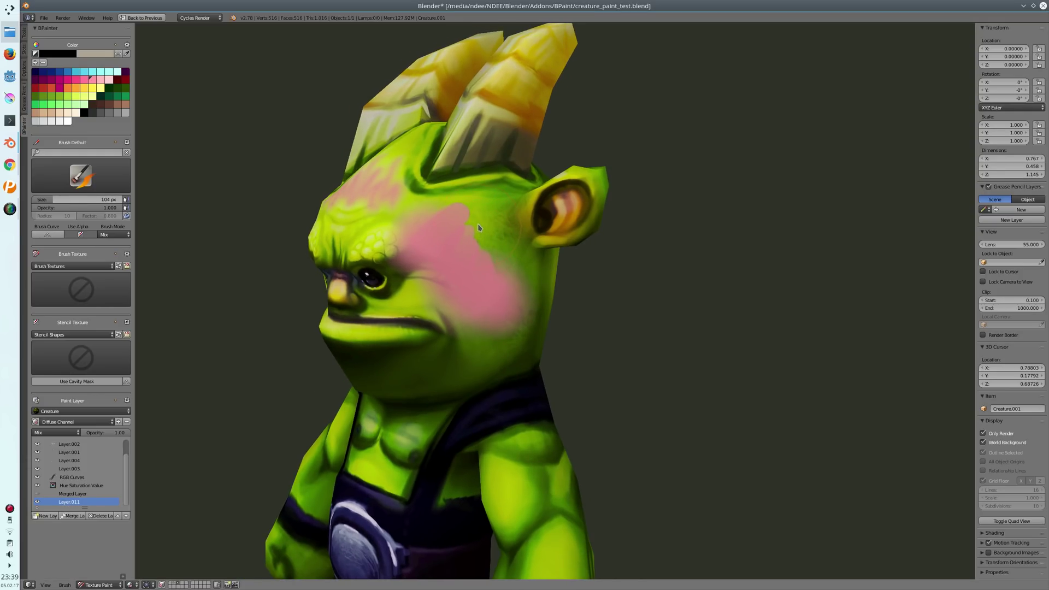
{"action": "key", "text": "s"}
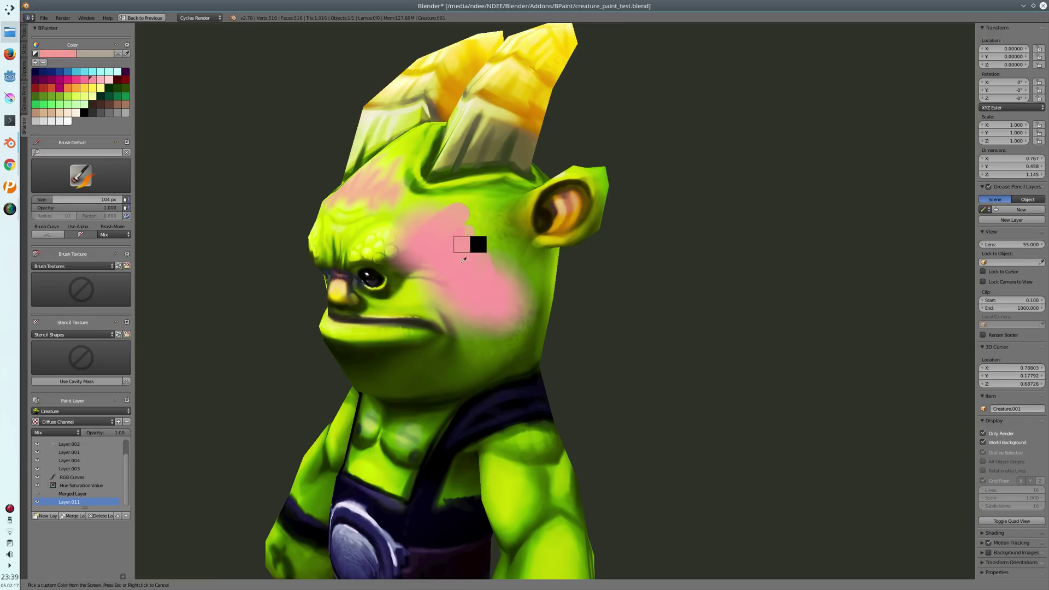
{"action": "left_click", "coordinate": [462, 276]}
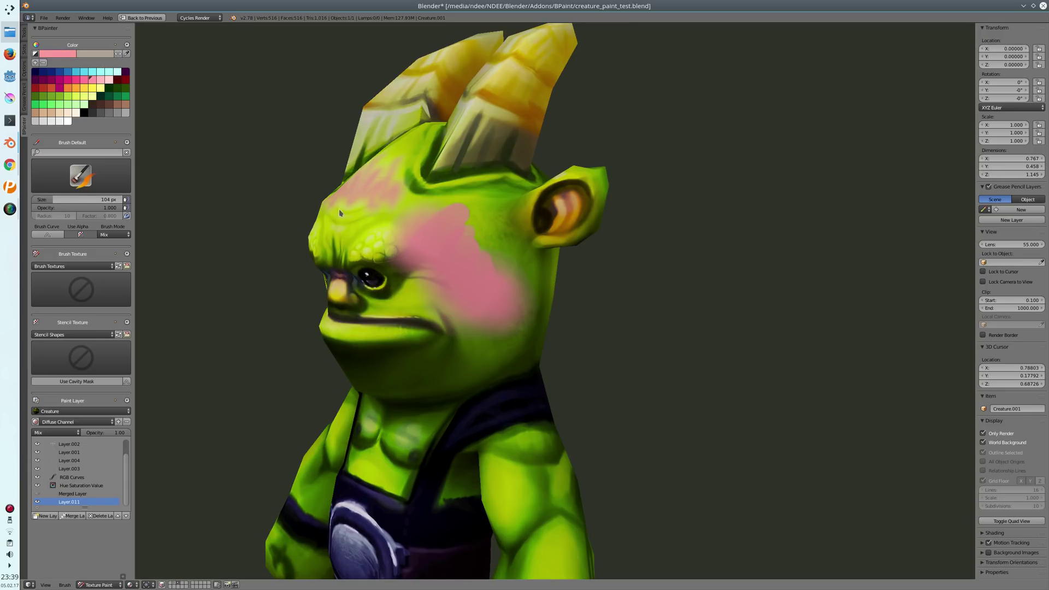
{"action": "middle_click_drag", "start_coordinate": [466, 243], "coordinate": [483, 199]}
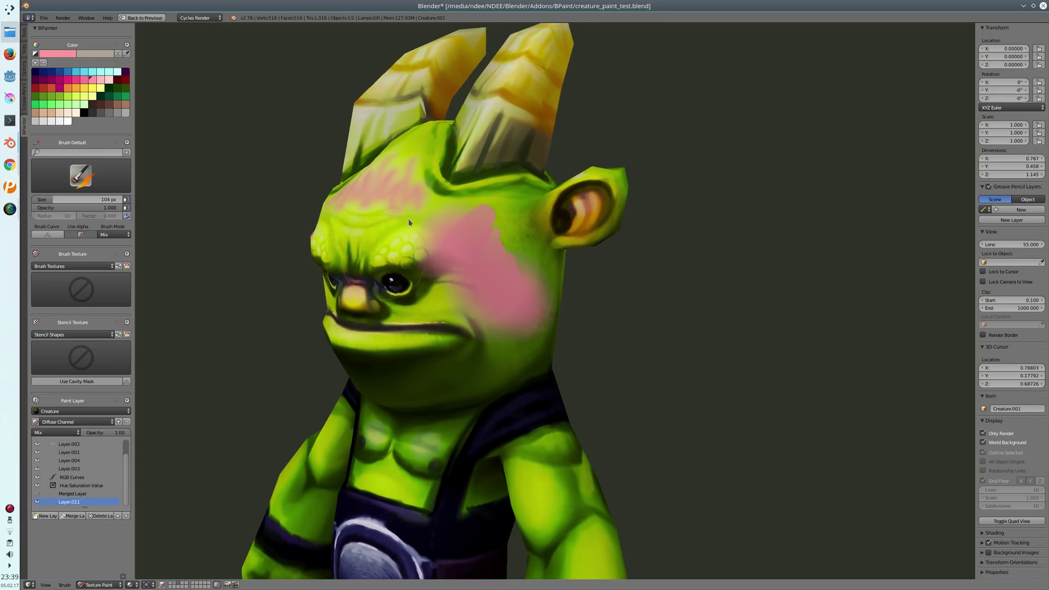
{"action": "middle_click_drag", "start_coordinate": [444, 246], "coordinate": [369, 239]}
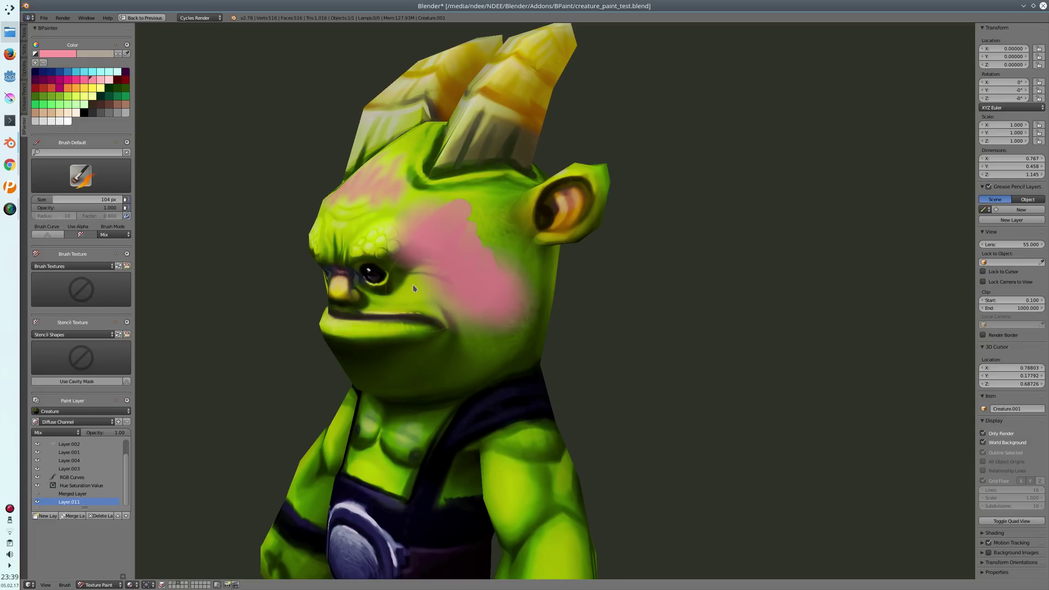
{"action": "middle_click_drag", "start_coordinate": [456, 271], "coordinate": [474, 254]}
- Compare skin colours in the live colour picker from two angles and pick the pink at the temple again
{"action": "key", "text": "s"}
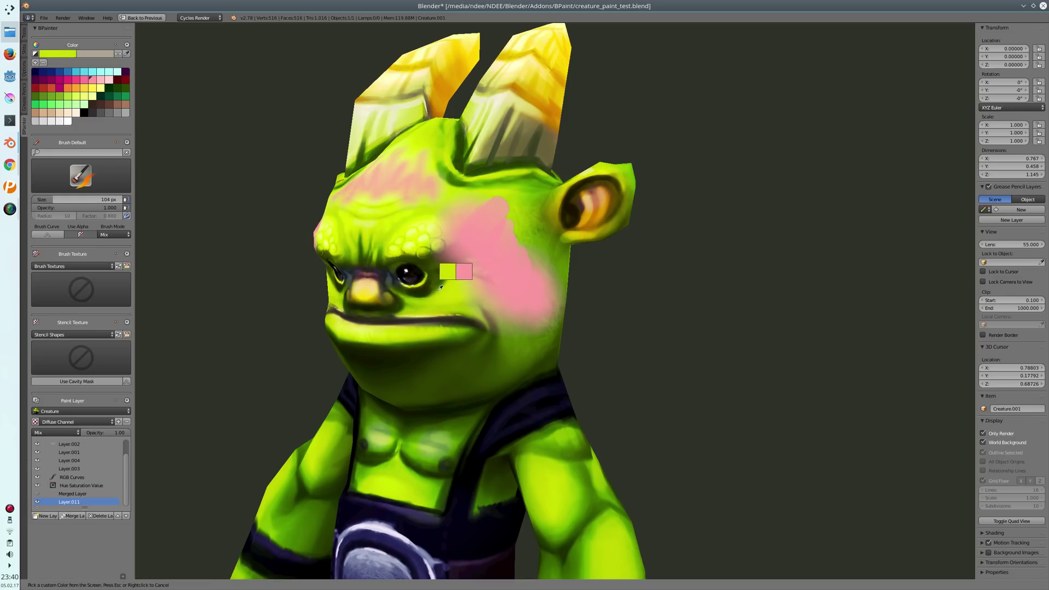
{"action": "left_click", "coordinate": [494, 224]}
{"action": "mouse_move", "coordinate": [495, 224]}
{"action": "middle_mouse_down"}
{"action": "mouse_move", "coordinate": [459, 261]}
{"action": "mouse_move", "coordinate": [458, 248]}
{"action": "middle_mouse_up"}
{"action": "key", "text": "s"}
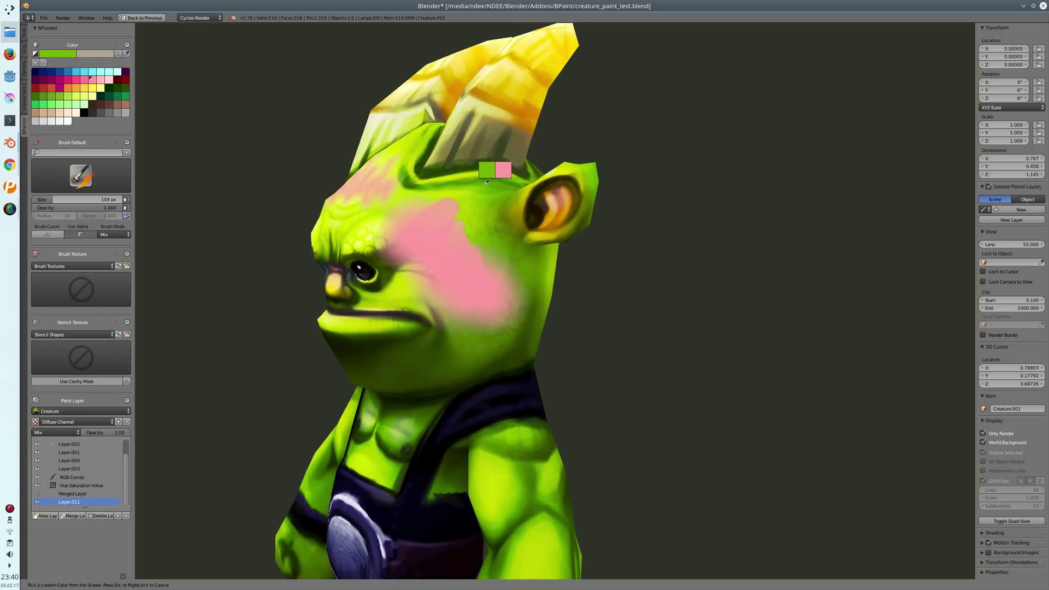
{"action": "left_click", "coordinate": [476, 218]}
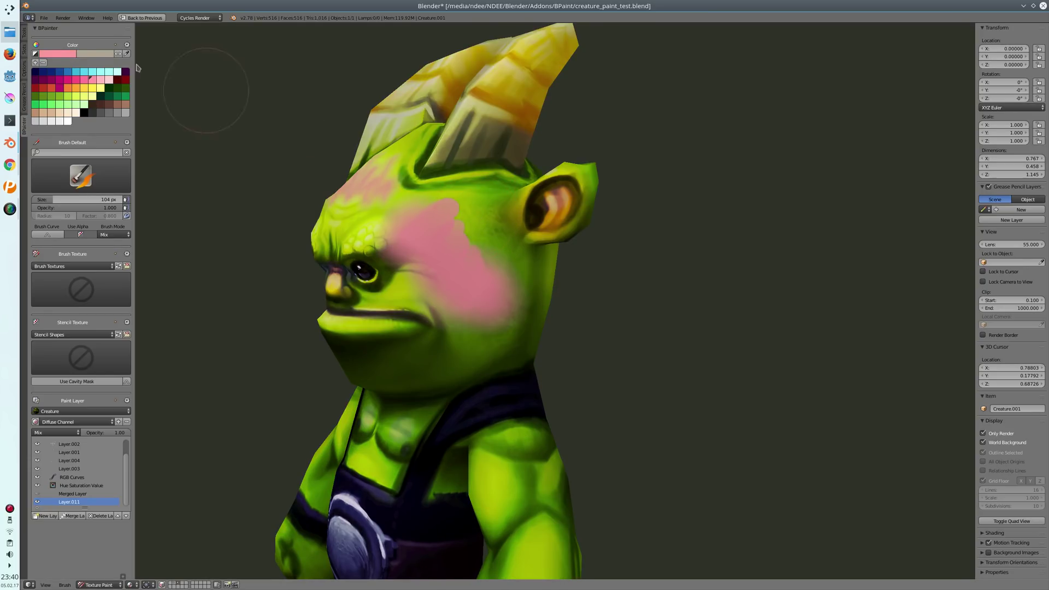
- Sample a yellow-green from the forehead, then pick the green skin beside the pink patch with the screen colour picker
{"action": "middle_click_drag", "start_coordinate": [455, 210], "coordinate": [470, 209]}
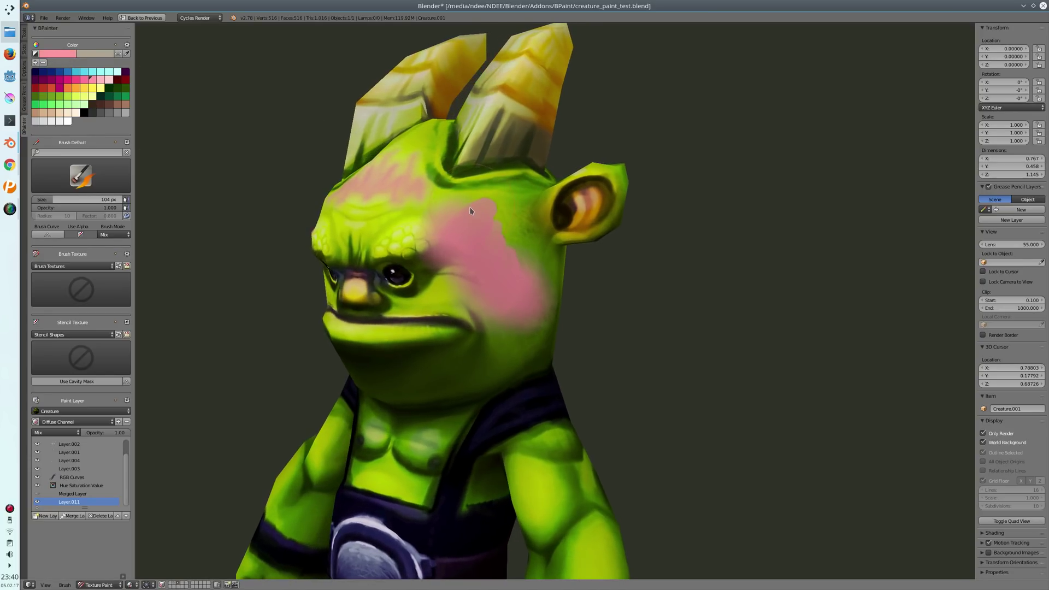
{"action": "key", "text": "s"}
{"action": "left_click", "coordinate": [430, 193]}
{"action": "left_click", "coordinate": [127, 54]}
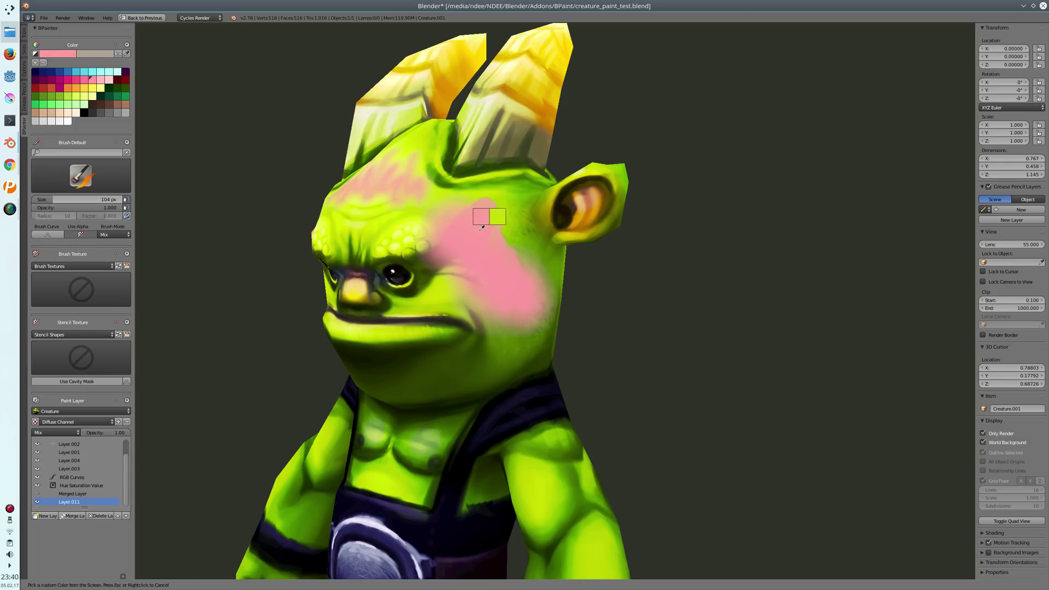
{"action": "left_click", "coordinate": [515, 208]}
{"action": "middle_click_drag", "start_coordinate": [496, 237], "coordinate": [377, 251]}
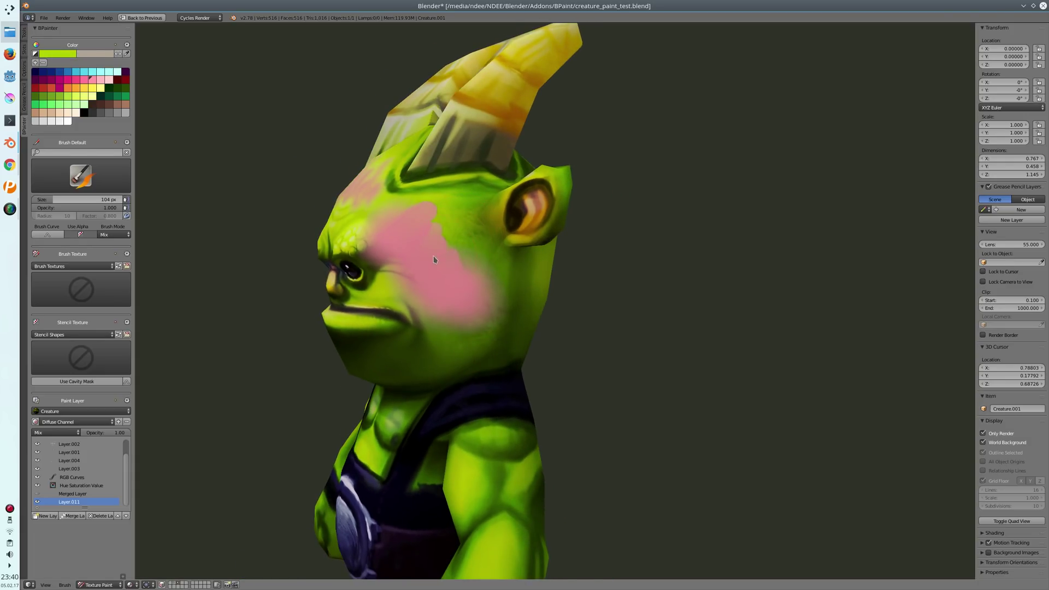
- Set the brush to 78 px and preview its strength in the sampled green on the creature's head
{"action": "key", "text": "shift+f"}
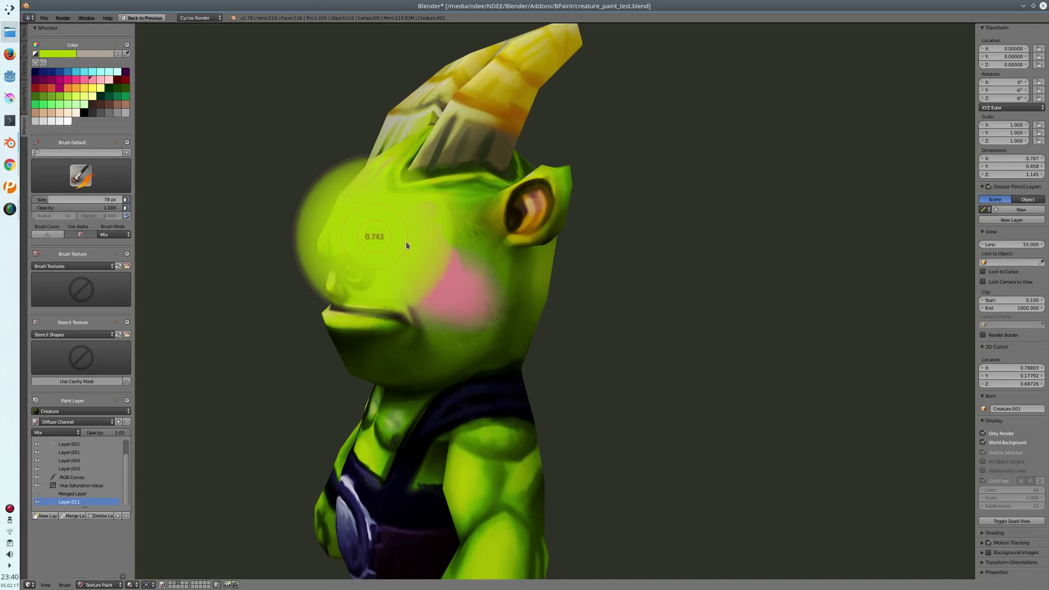
{"action": "right_click", "coordinate": [402, 242]}
{"action": "key", "text": "shift+f"}
{"action": "right_click", "coordinate": [465, 250]}
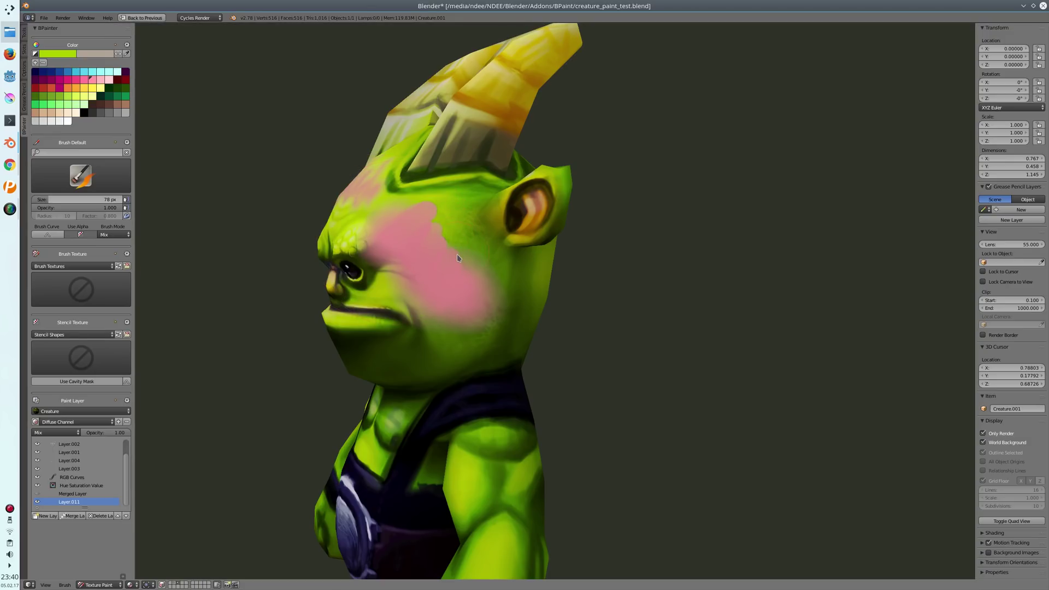
- Sample a colour near the edge of the pink patch and brush it across the head below the ear
{"action": "key", "text": "s"}
{"action": "left_click", "coordinate": [457, 254]}
{"action": "mouse_move", "coordinate": [467, 262]}
{"action": "left_mouse_down"}
{"action": "mouse_move", "coordinate": [486, 277]}
{"action": "mouse_move", "coordinate": [508, 261]}
{"action": "left_mouse_up"}
{"action": "key", "text": "s"}
{"action": "left_click", "coordinate": [506, 281]}
- Soften the pink patch below the ear with a sampled colour and pick a peach brush colour
{"action": "middle_click_drag", "start_coordinate": [445, 232], "coordinate": [477, 261]}
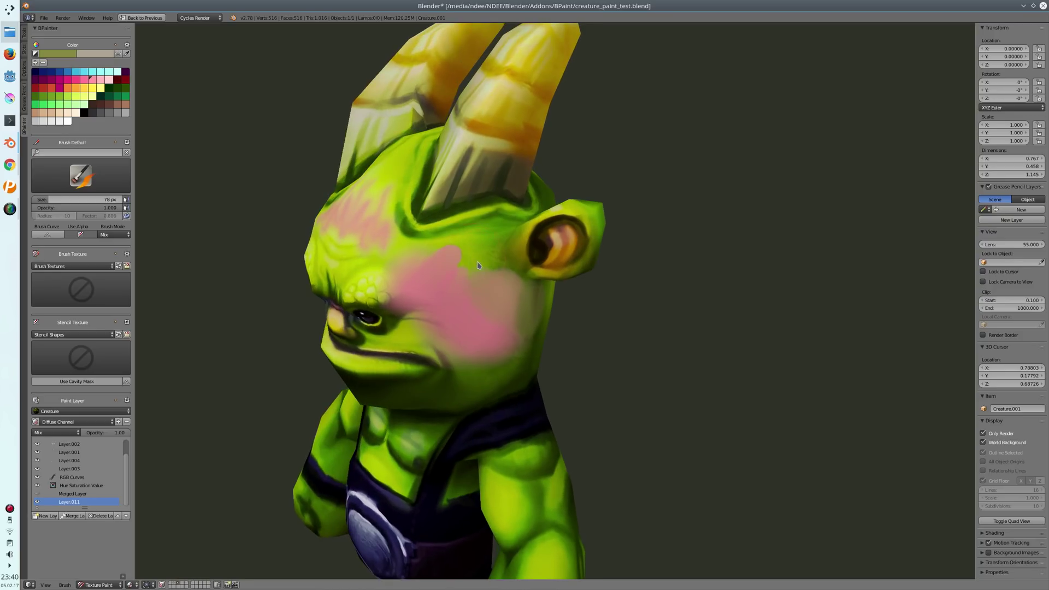
{"action": "key", "text": "s"}
{"action": "left_click_drag", "start_coordinate": [489, 282], "coordinate": [492, 275]}
{"action": "mouse_move", "coordinate": [476, 257]}
{"action": "middle_mouse_down"}
{"action": "mouse_move", "coordinate": [498, 229]}
{"action": "mouse_move", "coordinate": [439, 218]}
{"action": "mouse_move", "coordinate": [452, 250]}
{"action": "middle_mouse_up"}
{"action": "key", "text": "s"}
{"action": "middle_click_drag", "start_coordinate": [411, 278], "coordinate": [484, 247]}
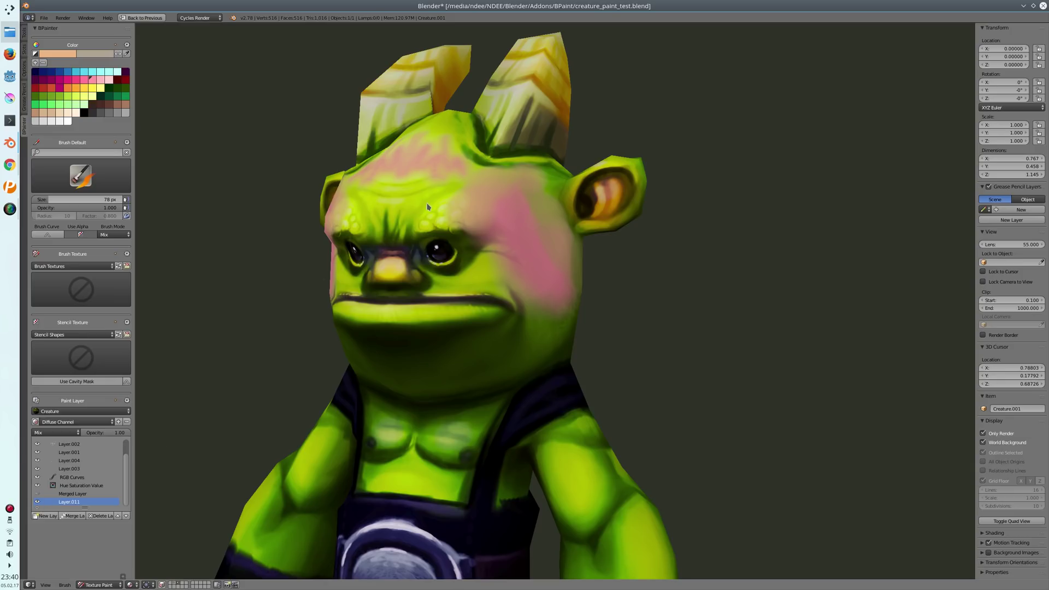
- Erase the outer parts of the pink forehead paint with the Eraser brush and switch back to Brush Default
{"action": "middle_click_drag", "start_coordinate": [428, 207], "coordinate": [410, 174]}
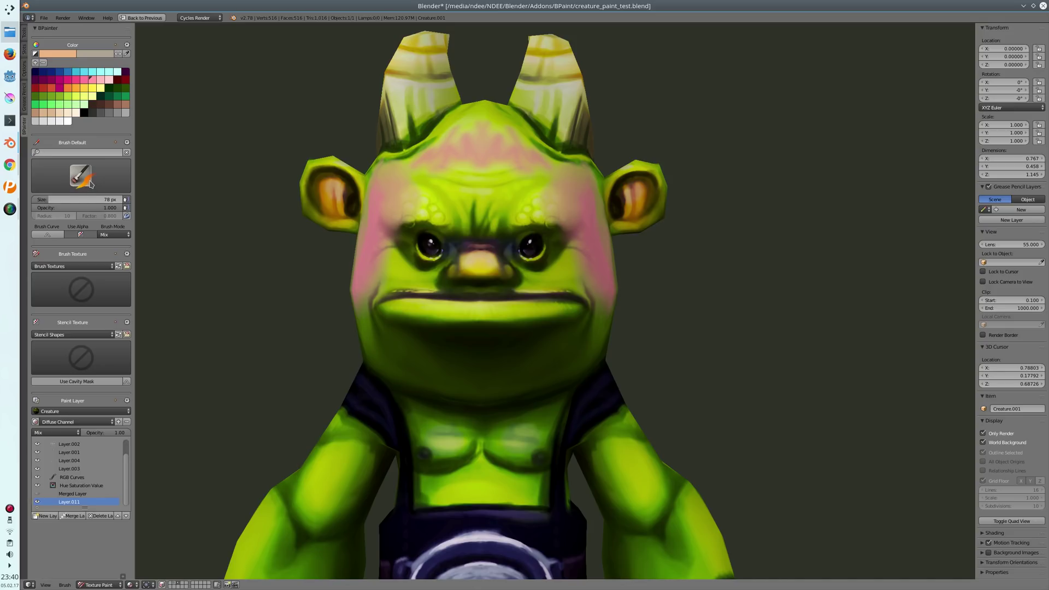
{"action": "mouse_move", "coordinate": [538, 178]}
{"action": "middle_mouse_down"}
{"action": "mouse_move", "coordinate": [509, 172]}
{"action": "mouse_move", "coordinate": [412, 215]}
{"action": "middle_mouse_up"}
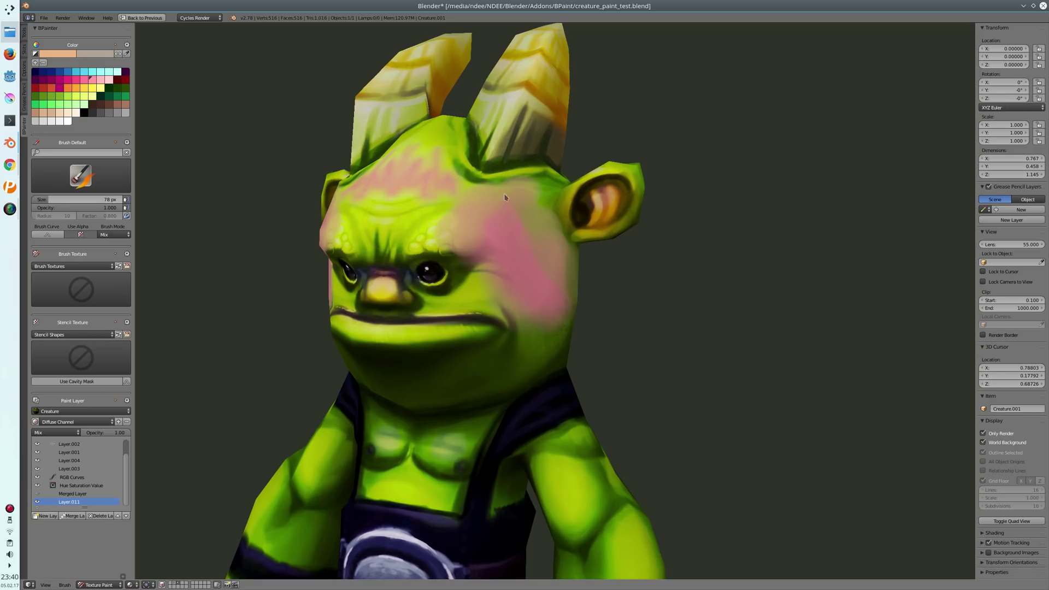
{"action": "left_click", "coordinate": [83, 177]}
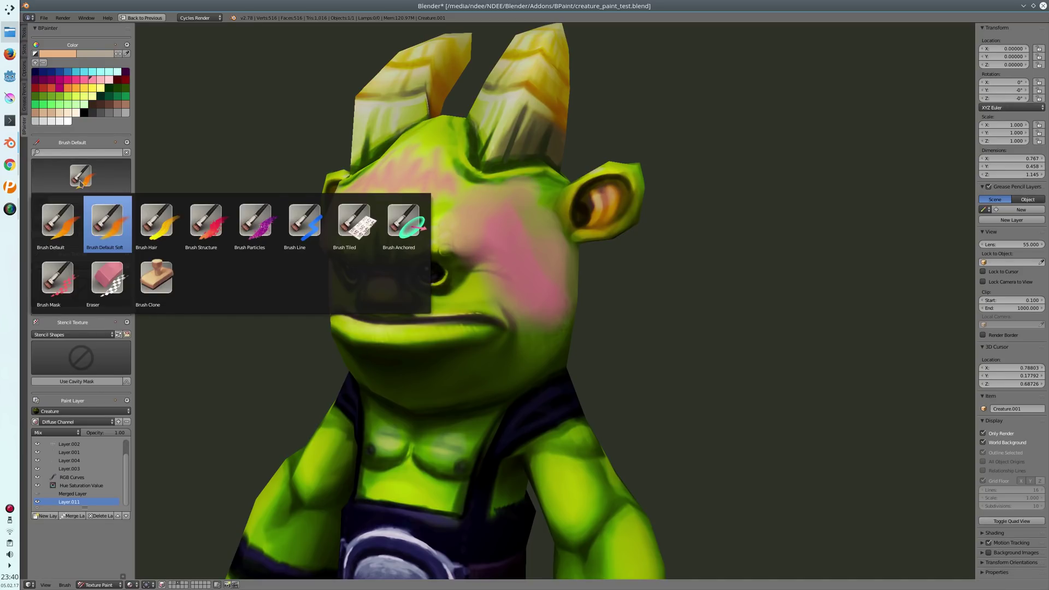
{"action": "left_click", "coordinate": [107, 279]}
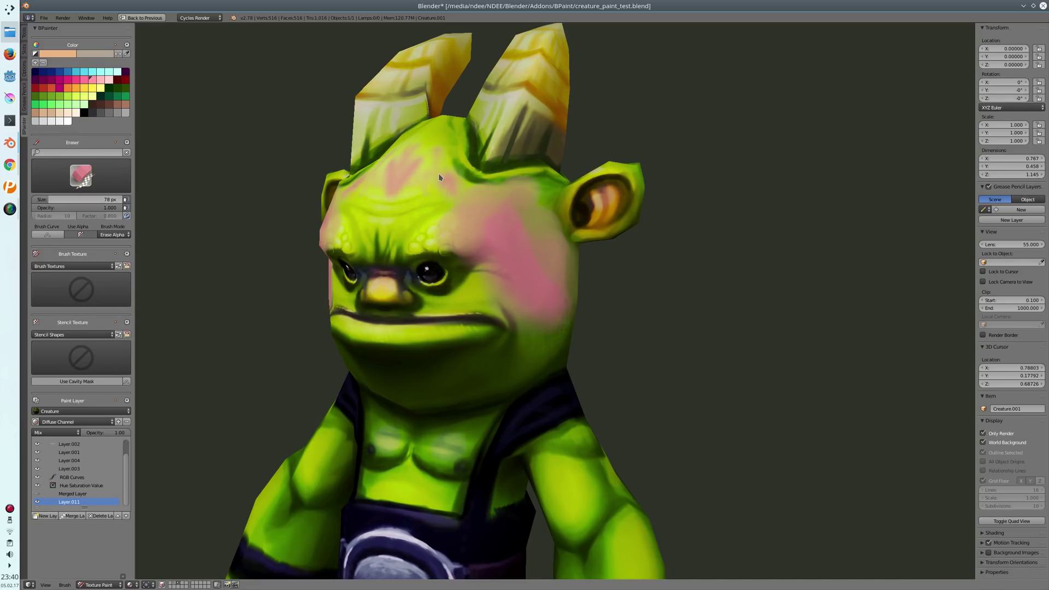
{"action": "left_click", "coordinate": [87, 185]}
{"action": "left_click", "coordinate": [53, 221]}
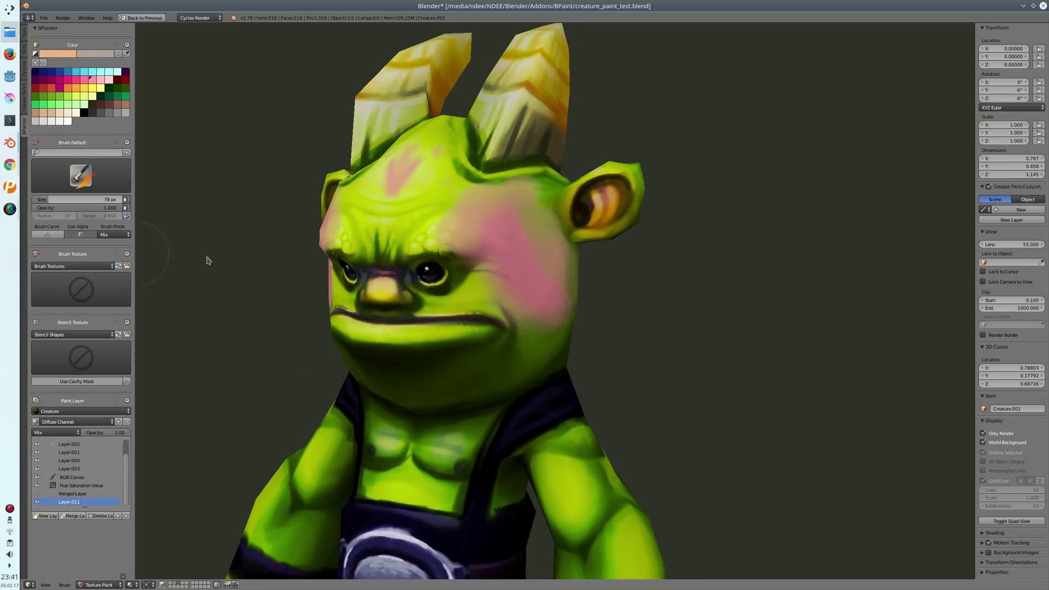
{"action": "mouse_move", "coordinate": [209, 258]}
{"action": "middle_mouse_down"}
{"action": "mouse_move", "coordinate": [434, 222]}
{"action": "mouse_move", "coordinate": [449, 202]}
{"action": "mouse_move", "coordinate": [454, 258]}
{"action": "middle_mouse_up"}
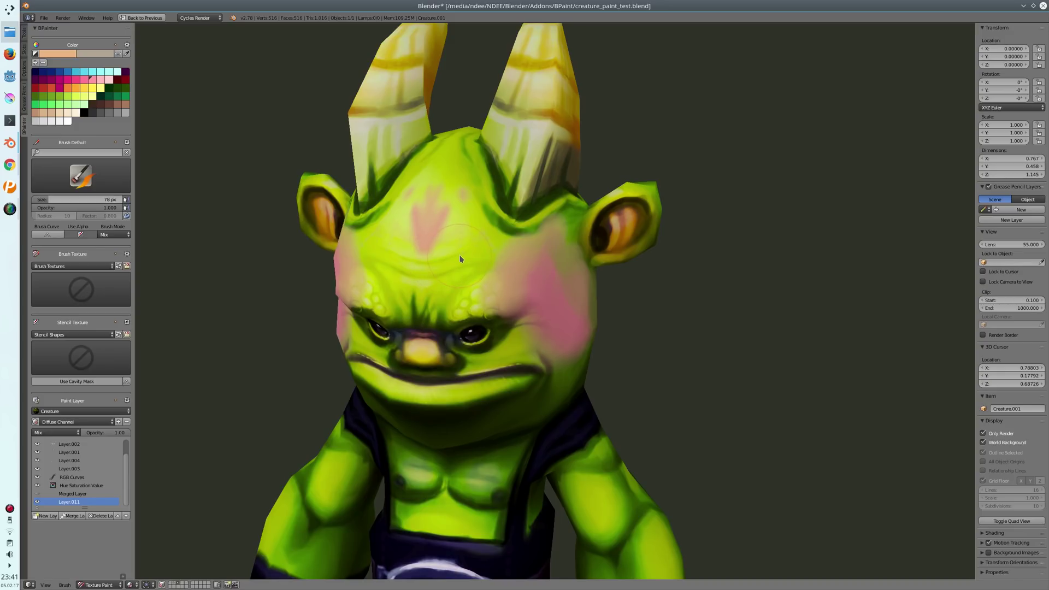
- Erase the remaining pink paint from the middle of the creature's forehead with the Eraser and switch back to Brush Default
{"action": "key", "text": "e"}
{"action": "mouse_move", "coordinate": [453, 241]}
{"action": "left_mouse_down"}
{"action": "mouse_move", "coordinate": [428, 215]}
{"action": "mouse_move", "coordinate": [460, 197]}
{"action": "left_mouse_up"}
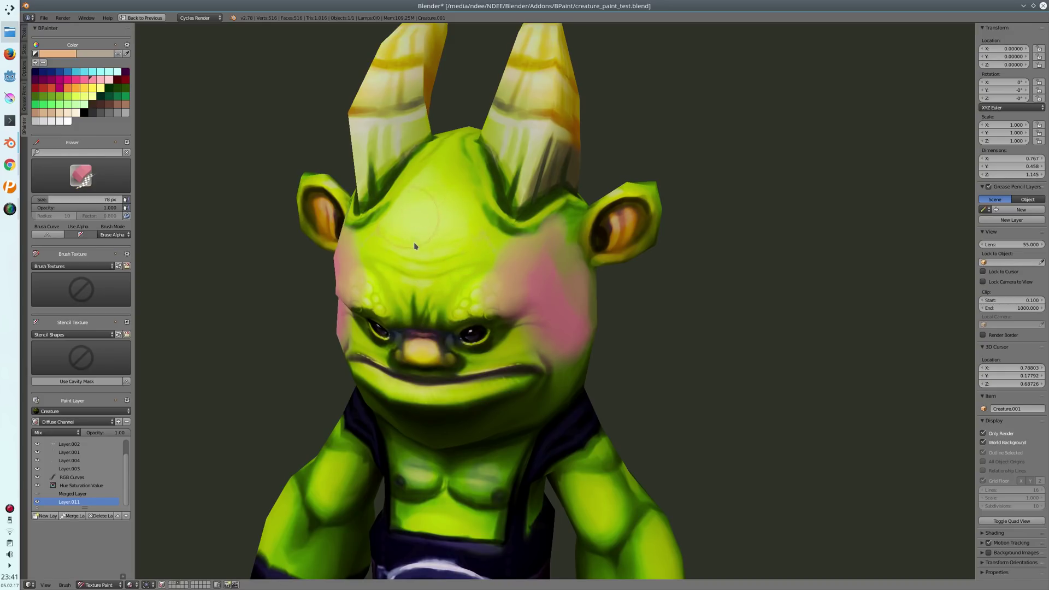
{"action": "key", "text": "e"}
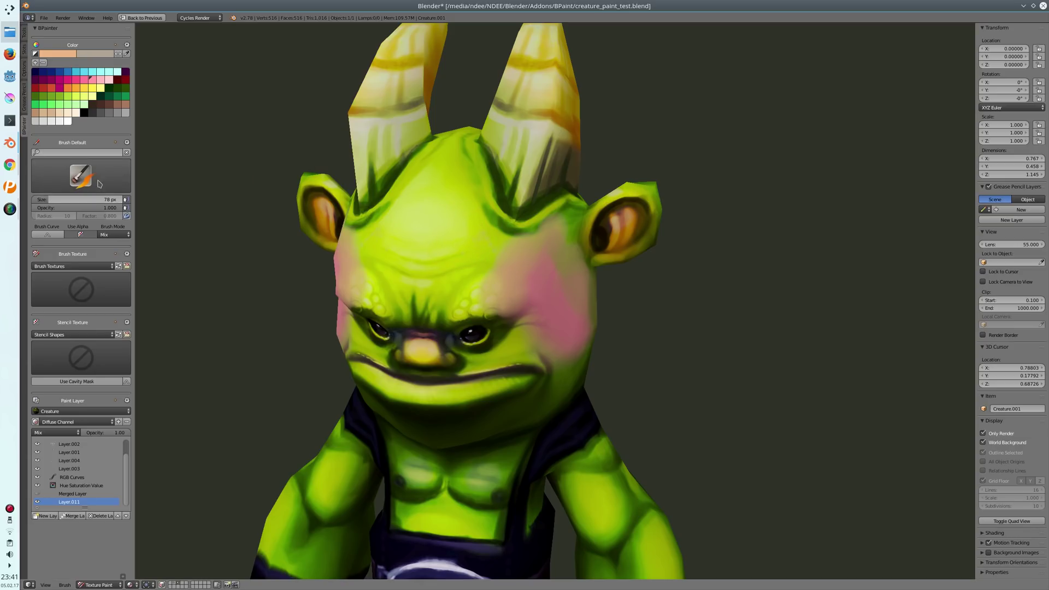
- Switch to the Brush Hair brush and paint peach hair-textured strokes across the creature's forehead
{"action": "mouse_move", "coordinate": [444, 250]}
{"action": "middle_mouse_down"}
{"action": "mouse_move", "coordinate": [412, 242]}
{"action": "mouse_move", "coordinate": [424, 244]}
{"action": "middle_mouse_up"}
{"action": "left_click", "coordinate": [80, 176]}
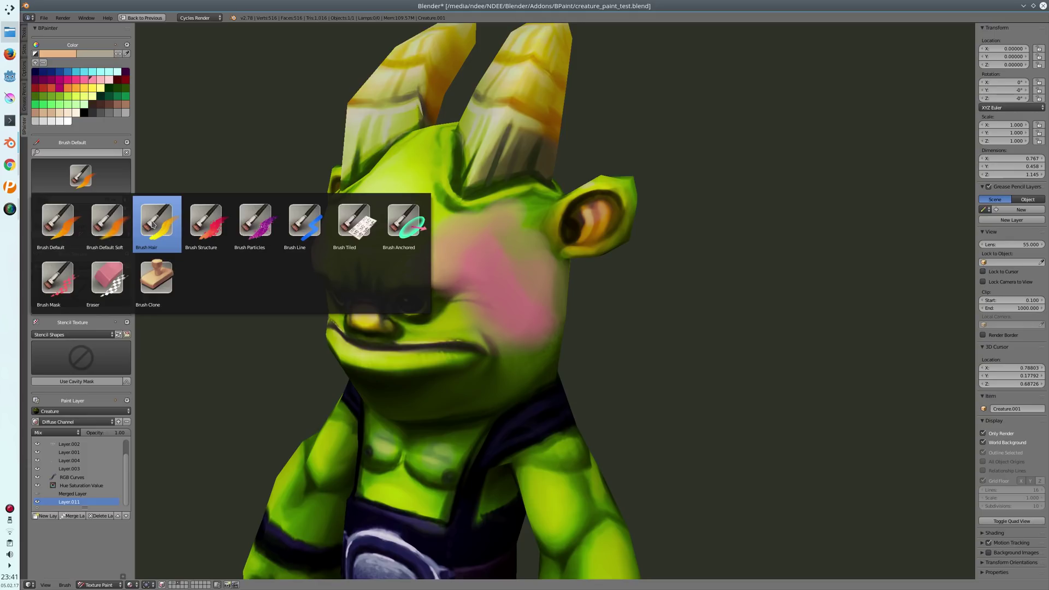
{"action": "left_click", "coordinate": [153, 224]}
{"action": "mouse_move", "coordinate": [383, 207]}
{"action": "left_mouse_down"}
{"action": "mouse_move", "coordinate": [412, 201]}
{"action": "mouse_move", "coordinate": [342, 224]}
{"action": "left_mouse_up"}
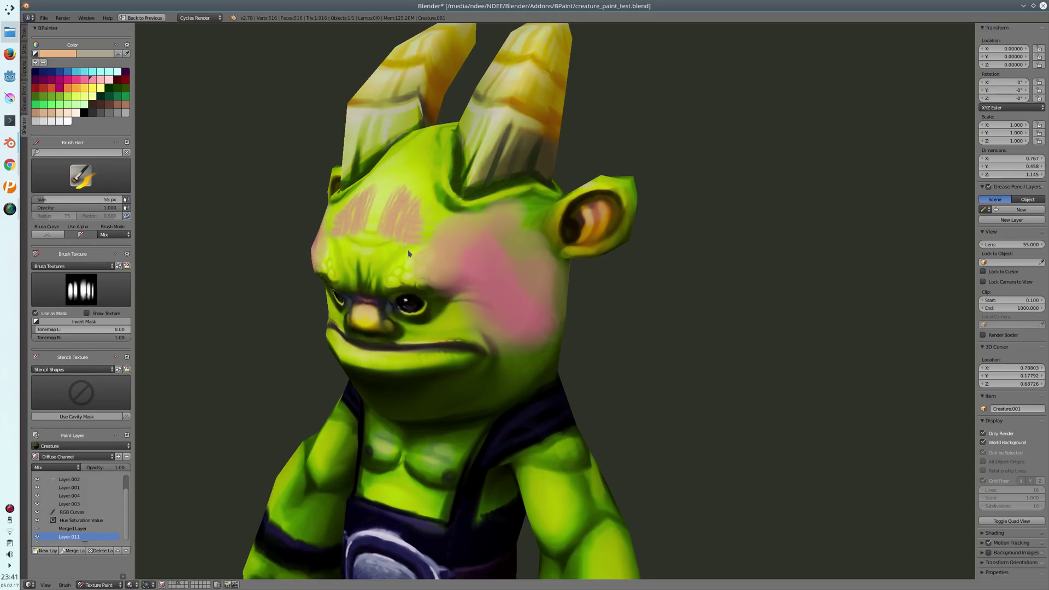
- Erase most of the hair-textured strokes on the forehead with the Eraser and return to Brush Hair
{"action": "mouse_move", "coordinate": [408, 249]}
{"action": "middle_mouse_down"}
{"action": "mouse_move", "coordinate": [443, 213]}
{"action": "mouse_move", "coordinate": [434, 228]}
{"action": "middle_mouse_up"}
{"action": "key", "text": "e"}
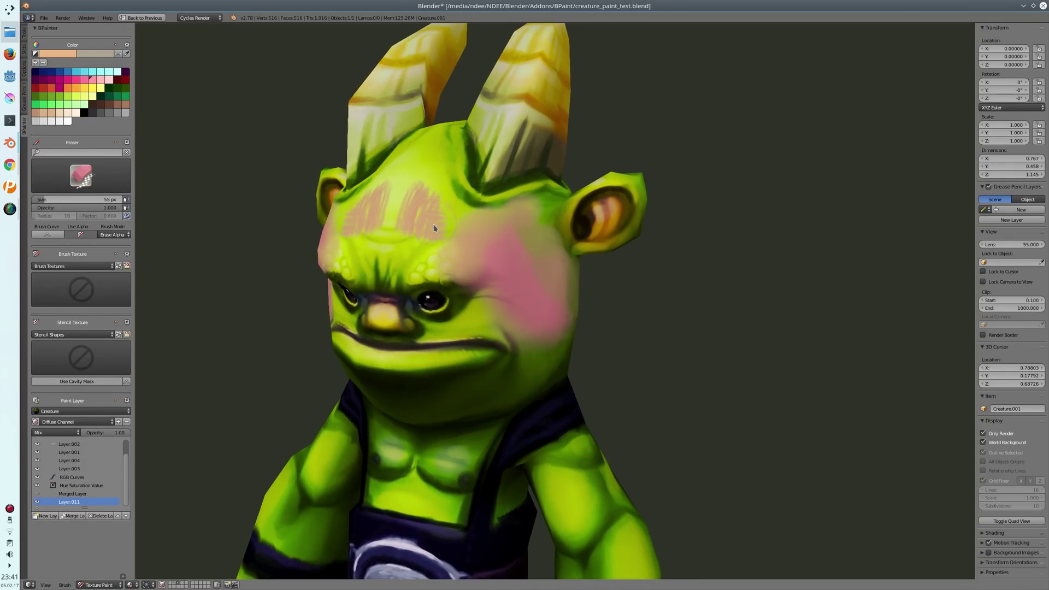
{"action": "mouse_move", "coordinate": [435, 228]}
{"action": "left_mouse_down"}
{"action": "mouse_move", "coordinate": [422, 247]}
{"action": "mouse_move", "coordinate": [424, 223]}
{"action": "left_mouse_up"}
{"action": "key", "text": "e"}
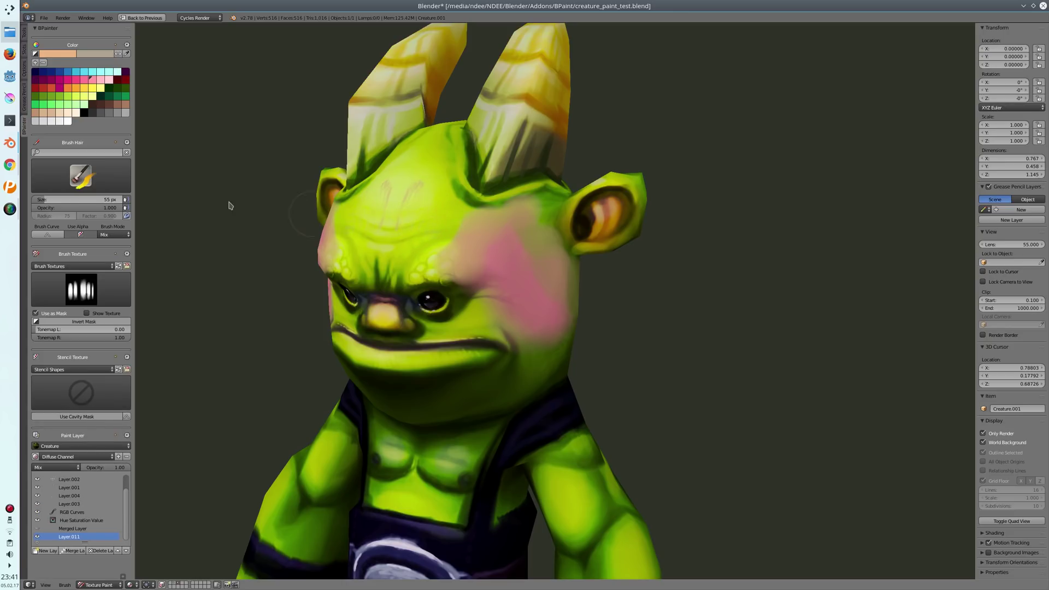
- Select Brush Default, toggle to the Eraser and back, and set the brush size to 22 px
{"action": "left_click", "coordinate": [85, 177]}
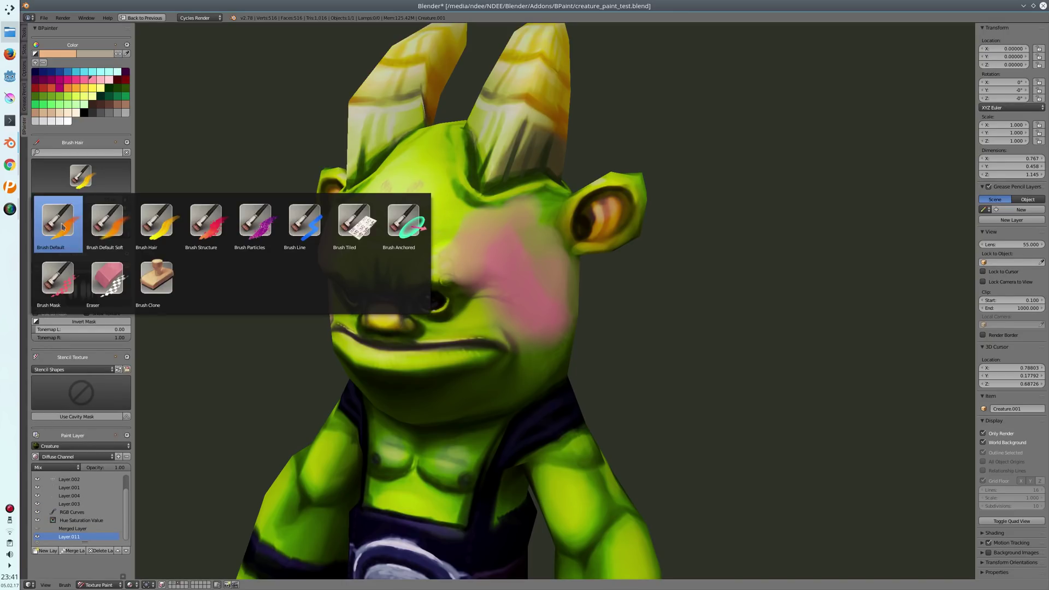
{"action": "left_click", "coordinate": [57, 221]}
{"action": "middle_click_drag", "start_coordinate": [395, 255], "coordinate": [421, 236]}
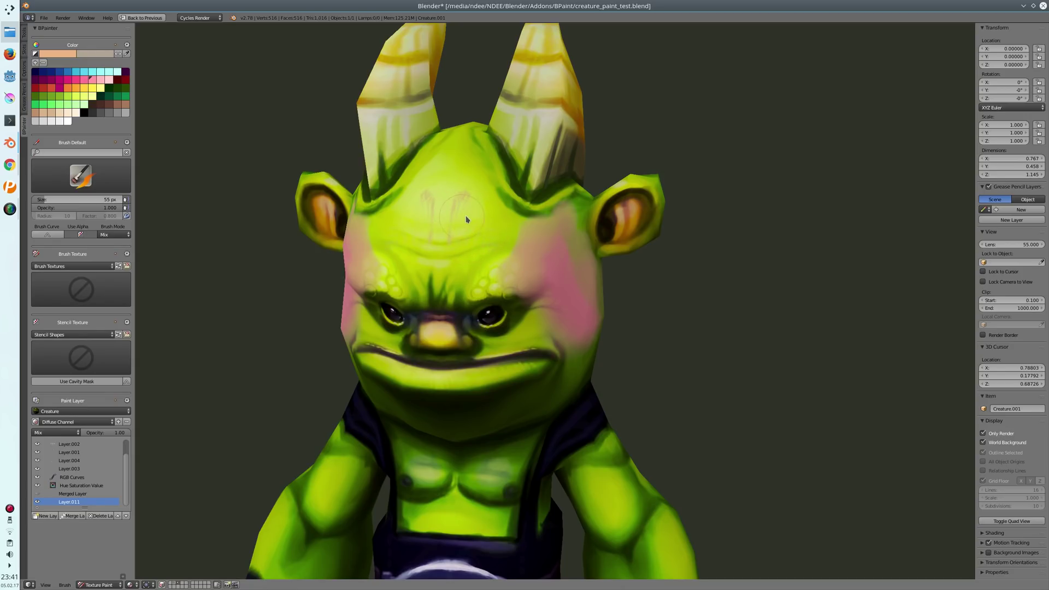
{"action": "key", "text": "e"}
{"action": "key", "text": "e"}
{"action": "mouse_move", "coordinate": [468, 217]}
{"action": "middle_mouse_down"}
{"action": "mouse_move", "coordinate": [394, 205]}
{"action": "mouse_move", "coordinate": [452, 216]}
{"action": "middle_mouse_up"}
{"action": "key", "text": "f"}
{"action": "left_click", "coordinate": [381, 197]}
{"action": "mouse_move", "coordinate": [474, 230]}
{"action": "middle_mouse_down"}
{"action": "mouse_move", "coordinate": [455, 219]}
{"action": "mouse_move", "coordinate": [476, 240]}
{"action": "middle_mouse_up"}
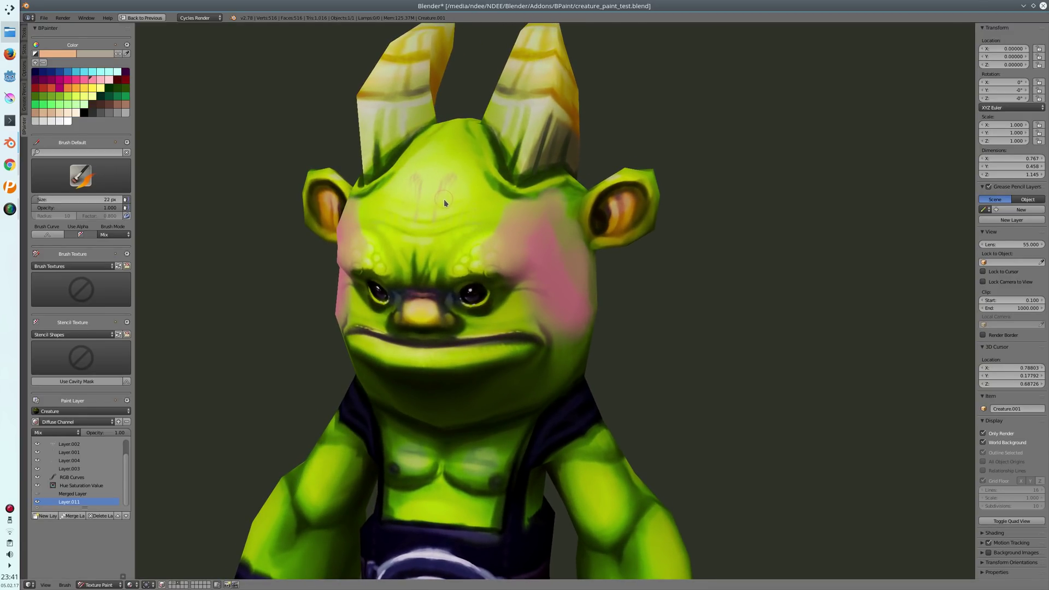
- Hide Layer.011 and examine the whole creature without that layer's paint, from an angle and from the front
{"action": "middle_click_drag", "start_coordinate": [440, 199], "coordinate": [336, 214]}
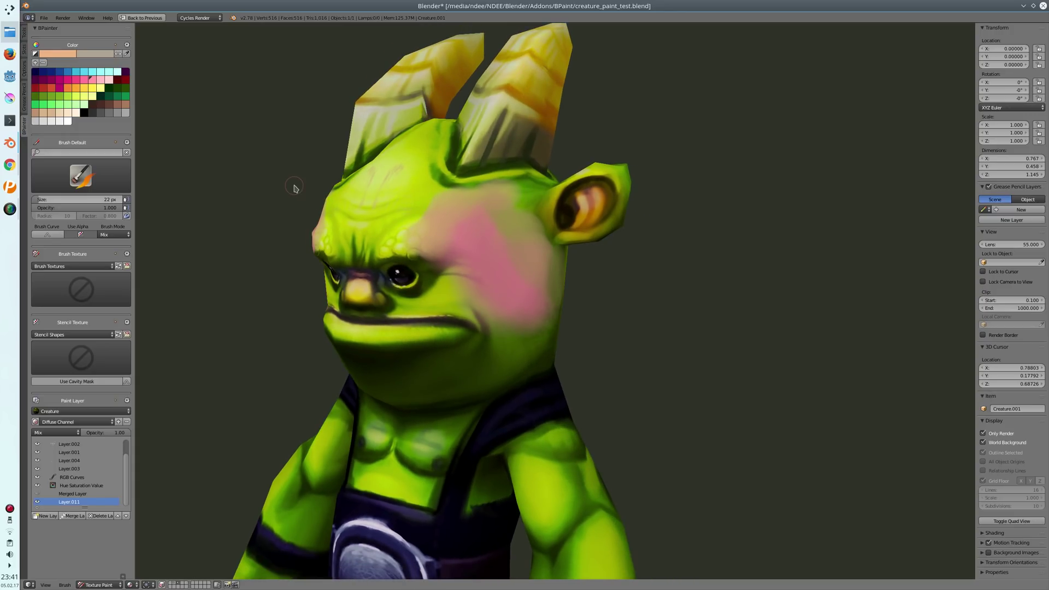
{"action": "middle_click_drag", "start_coordinate": [401, 320], "coordinate": [423, 332]}
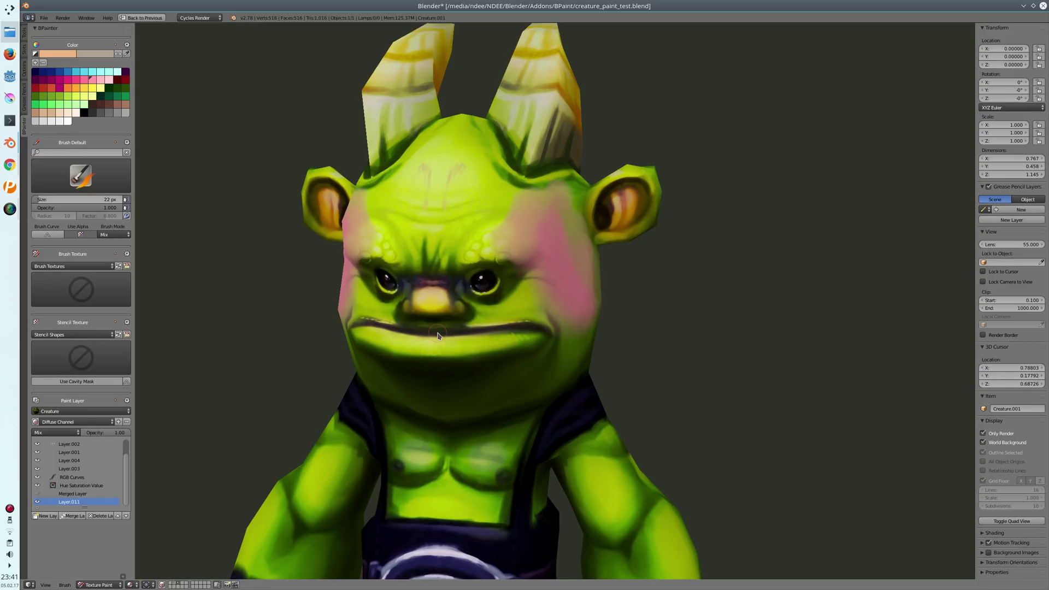
{"action": "scroll", "coordinate": [429, 253], "scroll_direction": "down", "scroll_amount": 5}
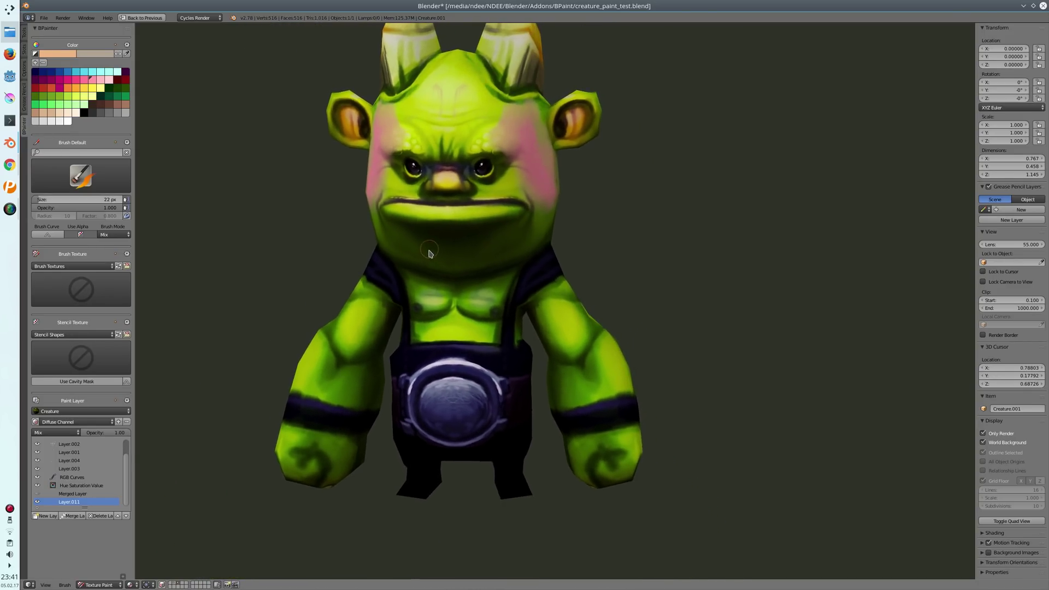
{"action": "middle_click_drag", "start_coordinate": [429, 253], "coordinate": [441, 275], "text": "shift"}
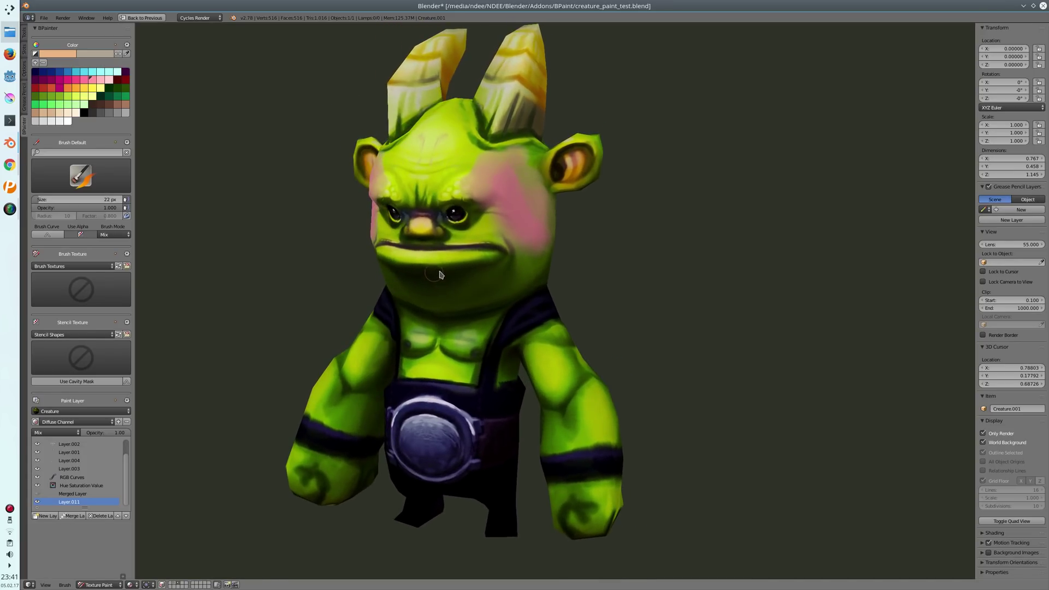
{"action": "left_click", "coordinate": [37, 502]}
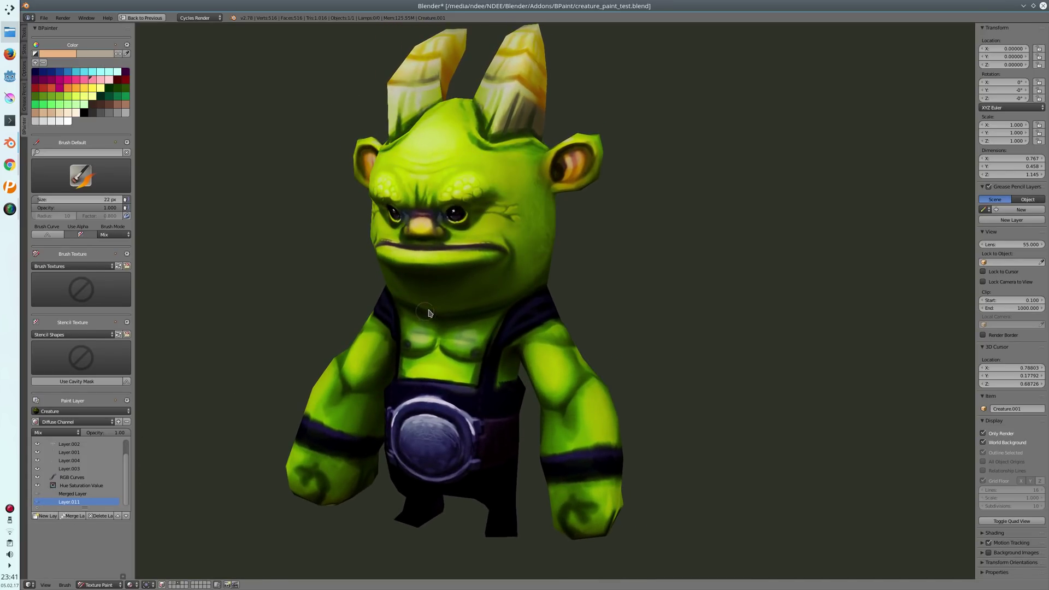
{"action": "key", "text": "KP_1"}
{"action": "left_click", "coordinate": [127, 144]}
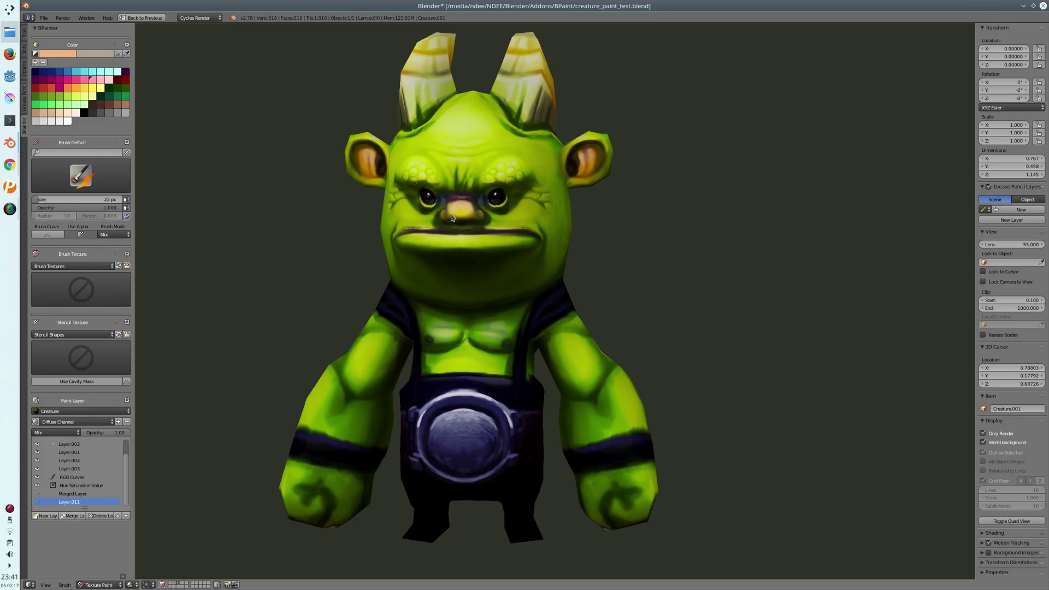
{"action": "scroll", "coordinate": [451, 235], "scroll_direction": "down", "scroll_amount": 3}
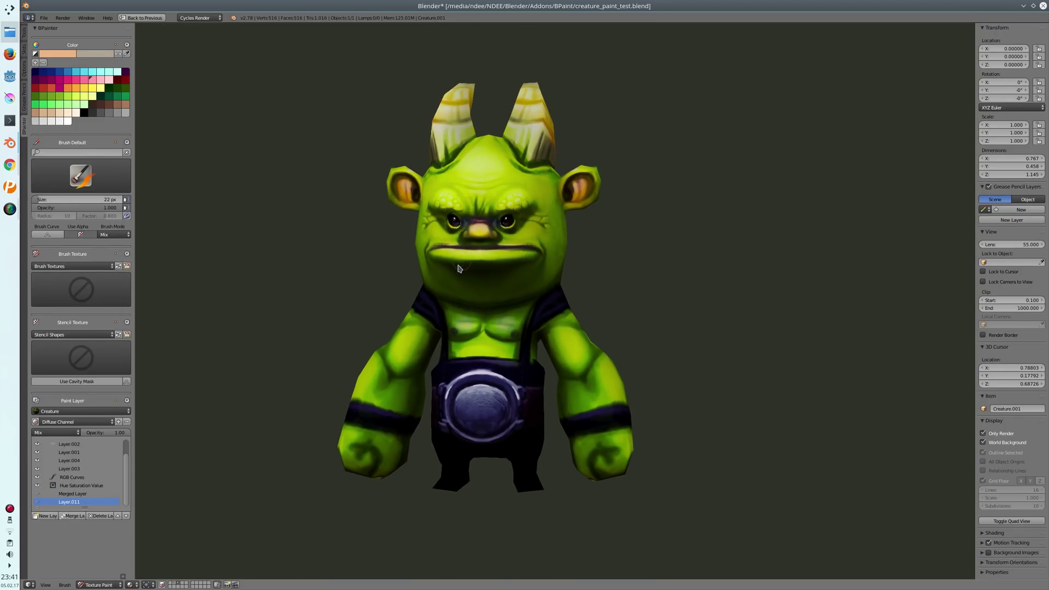
- Choose red from the colour palette and set the brush size to 15 px over the creature's belt buckle
{"action": "left_click", "coordinate": [52, 88]}
{"action": "scroll", "coordinate": [468, 261], "scroll_direction": "up", "scroll_amount": 2}
{"action": "middle_click_drag", "start_coordinate": [467, 261], "coordinate": [515, 140], "text": "shift"}
{"action": "scroll", "coordinate": [488, 273], "scroll_direction": "up", "scroll_amount": 3}
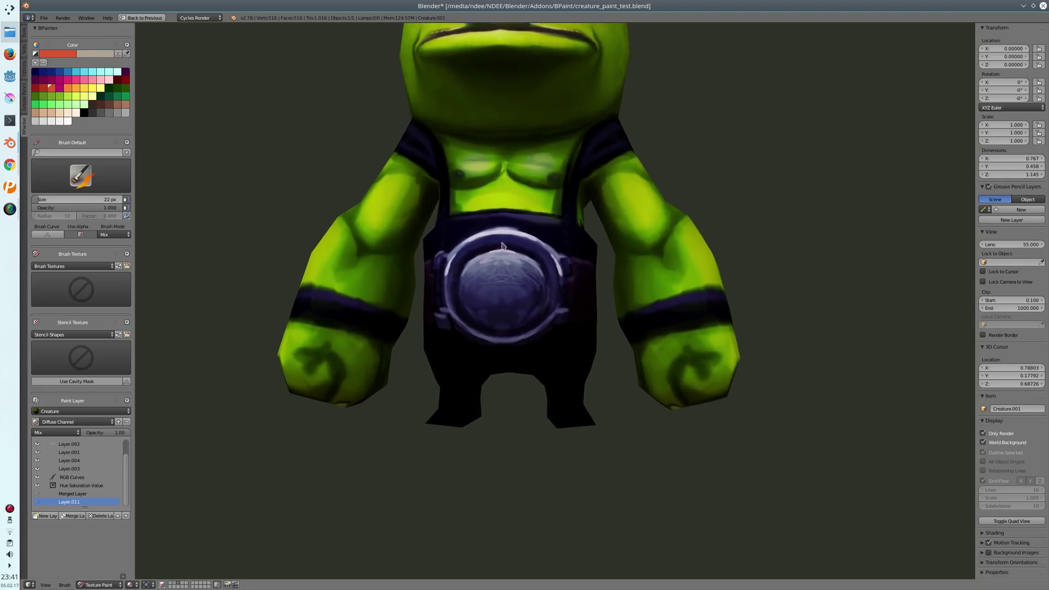
{"action": "key", "text": "f"}
{"action": "left_click", "coordinate": [479, 285]}
- Preview the red brush's strength over the belt buckle and set its opacity to 0.739
{"action": "key", "text": "shift+f"}
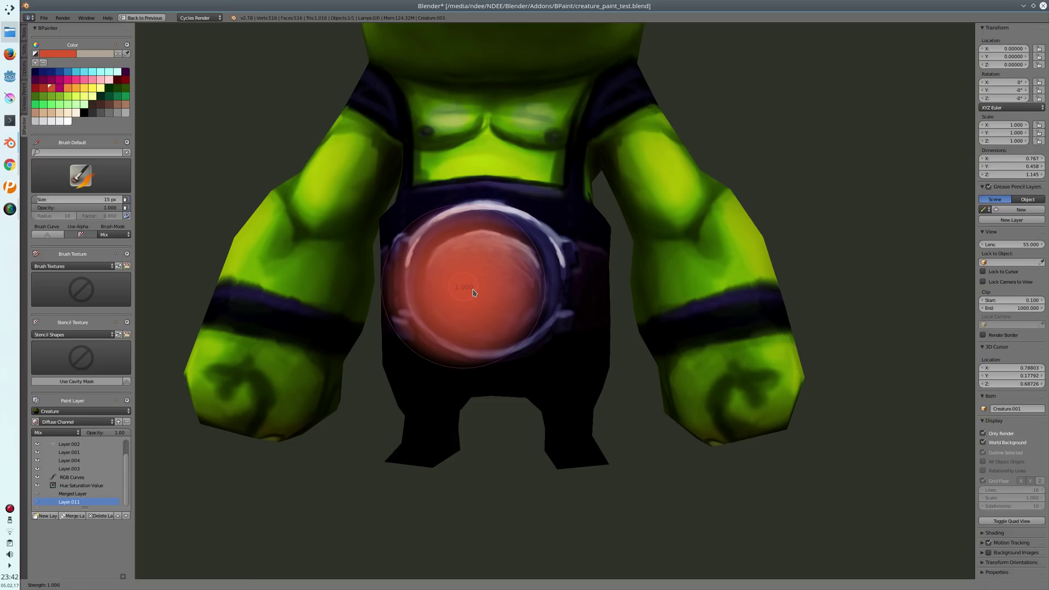
{"action": "left_click", "coordinate": [470, 298]}
{"action": "key", "text": "shift+f"}
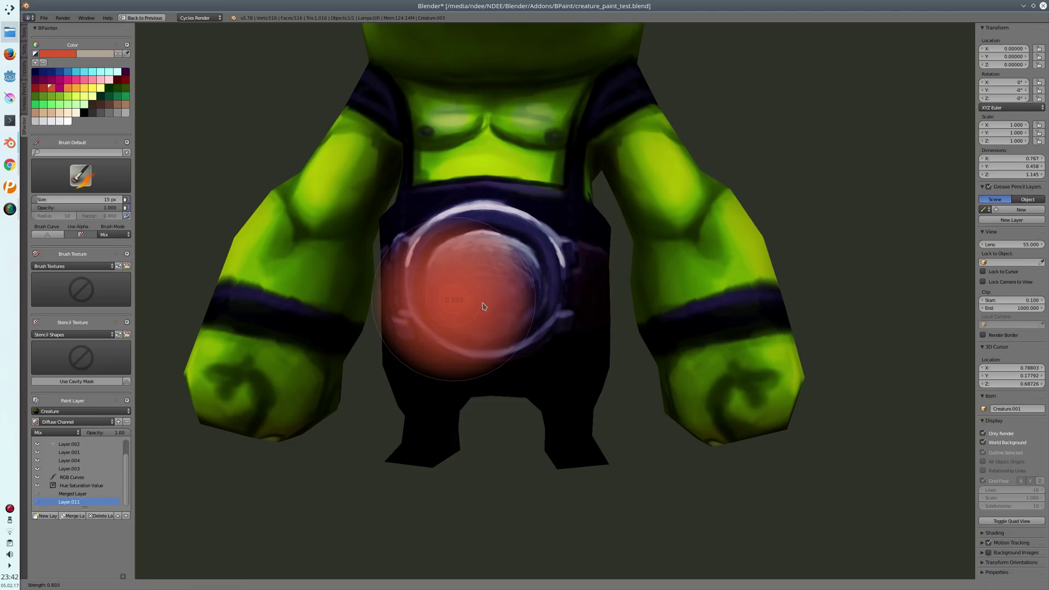
{"action": "left_click", "coordinate": [484, 307]}
- Paint a red P-shaped spiral emblem in the centre of the belt buckle and check it from the side and front
{"action": "scroll", "coordinate": [479, 304], "scroll_direction": "up", "scroll_amount": 1}
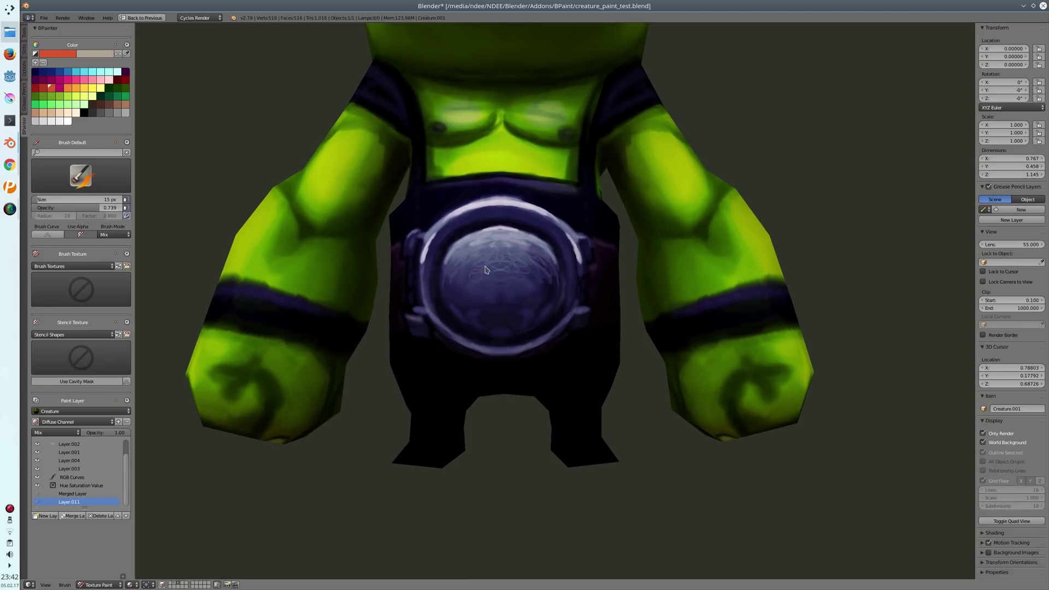
{"action": "middle_click_drag", "start_coordinate": [488, 284], "coordinate": [482, 306], "text": "shift"}
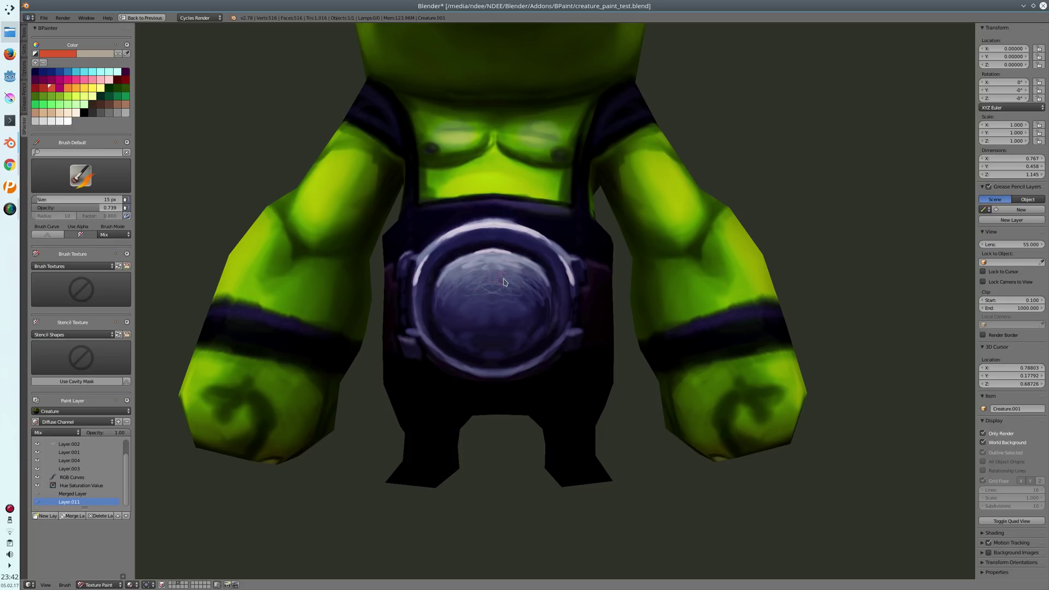
{"action": "mouse_move", "coordinate": [471, 328]}
{"action": "left_mouse_down"}
{"action": "mouse_move", "coordinate": [504, 277]}
{"action": "mouse_move", "coordinate": [527, 309]}
{"action": "mouse_move", "coordinate": [492, 332]}
{"action": "mouse_move", "coordinate": [494, 274]}
{"action": "mouse_move", "coordinate": [523, 297]}
{"action": "mouse_move", "coordinate": [494, 326]}
{"action": "left_mouse_up"}
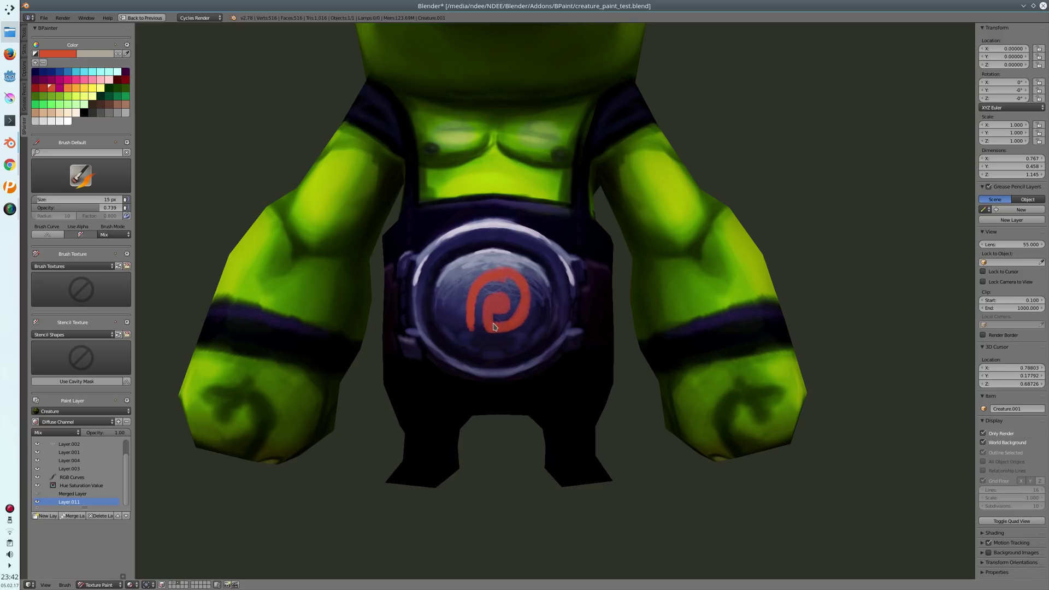
{"action": "scroll", "coordinate": [504, 243], "scroll_direction": "down", "scroll_amount": 5}
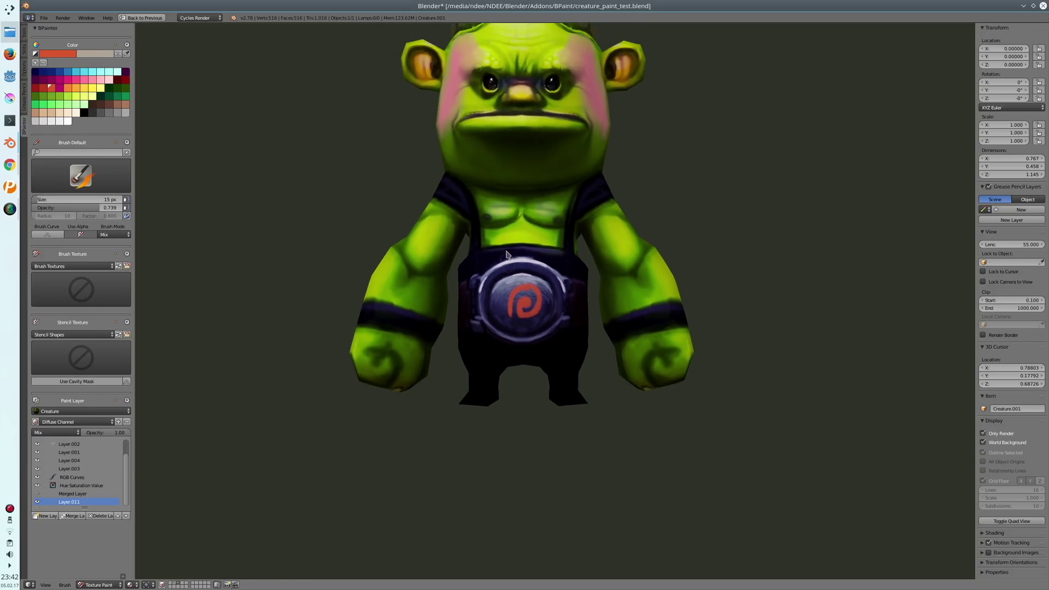
{"action": "middle_click_drag", "start_coordinate": [510, 284], "coordinate": [445, 284]}
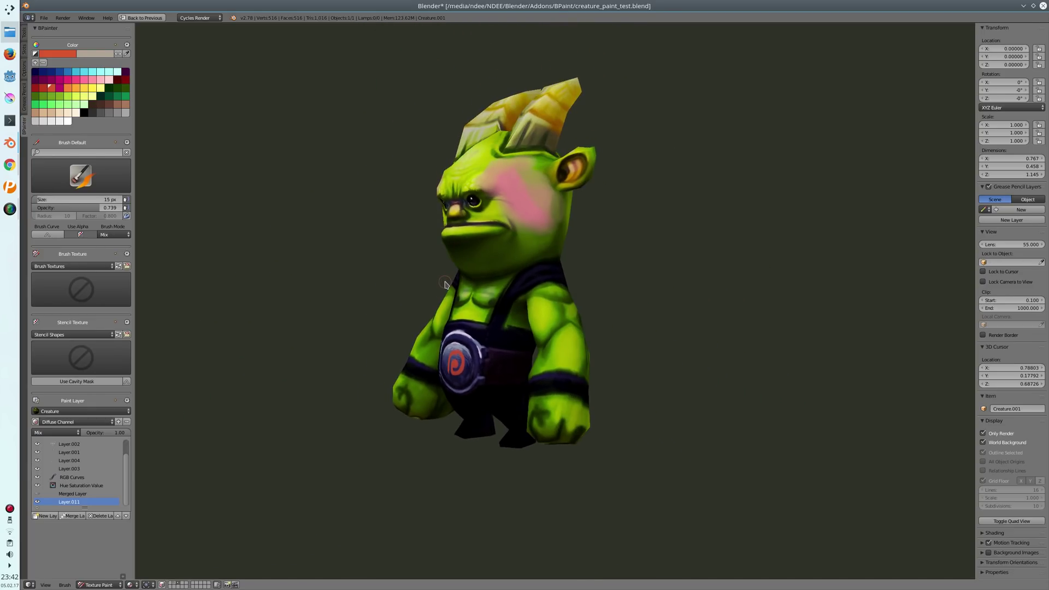
{"action": "key", "text": "KP_1"}
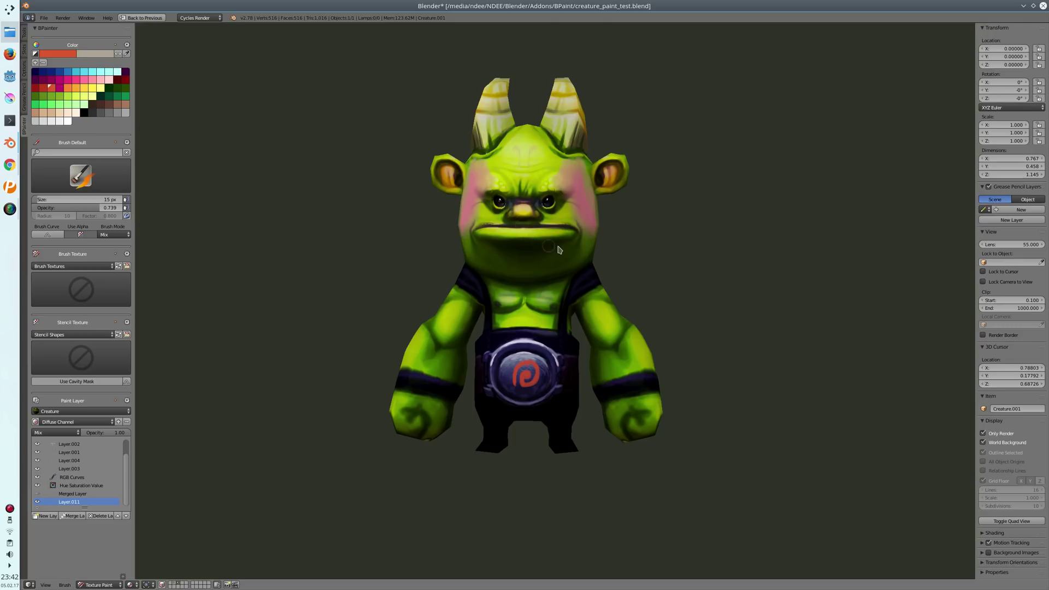
- Set the Eraser to 104 px and erase the pink patches from both sides of the creature's head
{"action": "mouse_move", "coordinate": [558, 247]}
{"action": "middle_mouse_down"}
{"action": "mouse_move", "coordinate": [522, 251]}
{"action": "mouse_move", "coordinate": [499, 219]}
{"action": "middle_mouse_up"}
{"action": "key", "text": "e"}
{"action": "key", "text": "f"}
{"action": "left_click", "coordinate": [521, 161]}
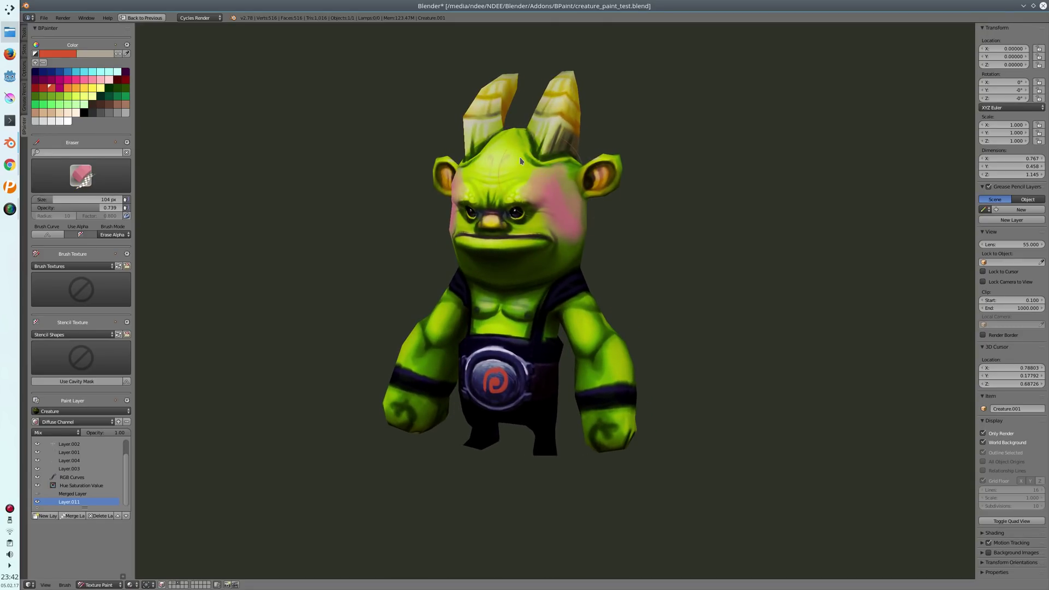
{"action": "left_click_drag", "start_coordinate": [547, 183], "coordinate": [559, 219]}
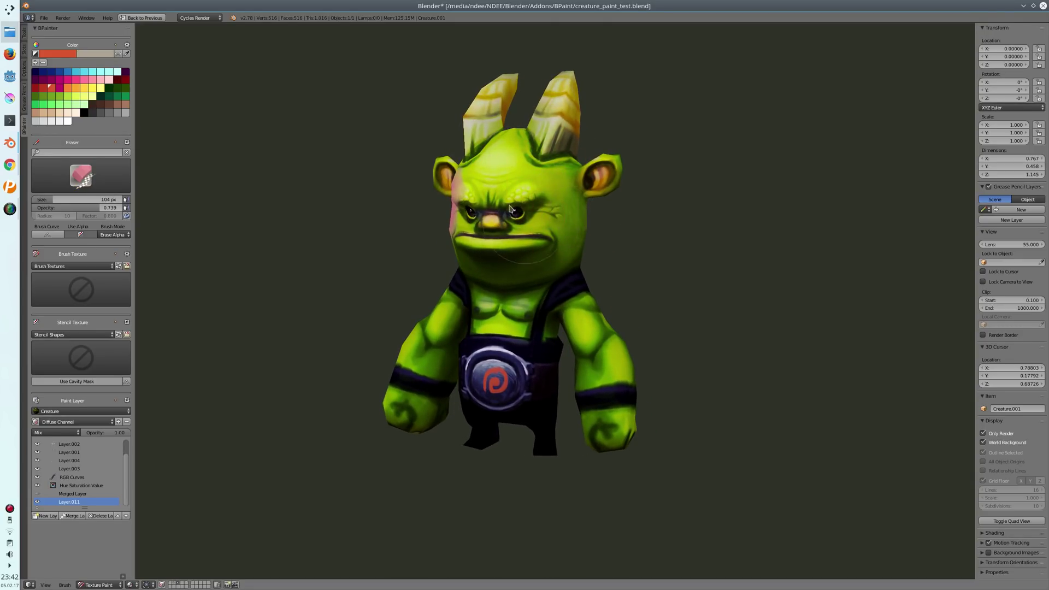
{"action": "middle_click_drag", "start_coordinate": [464, 201], "coordinate": [536, 193]}
{"action": "mouse_move", "coordinate": [535, 193]}
{"action": "left_mouse_down"}
{"action": "mouse_move", "coordinate": [556, 162]}
{"action": "mouse_move", "coordinate": [511, 226]}
{"action": "left_mouse_up"}
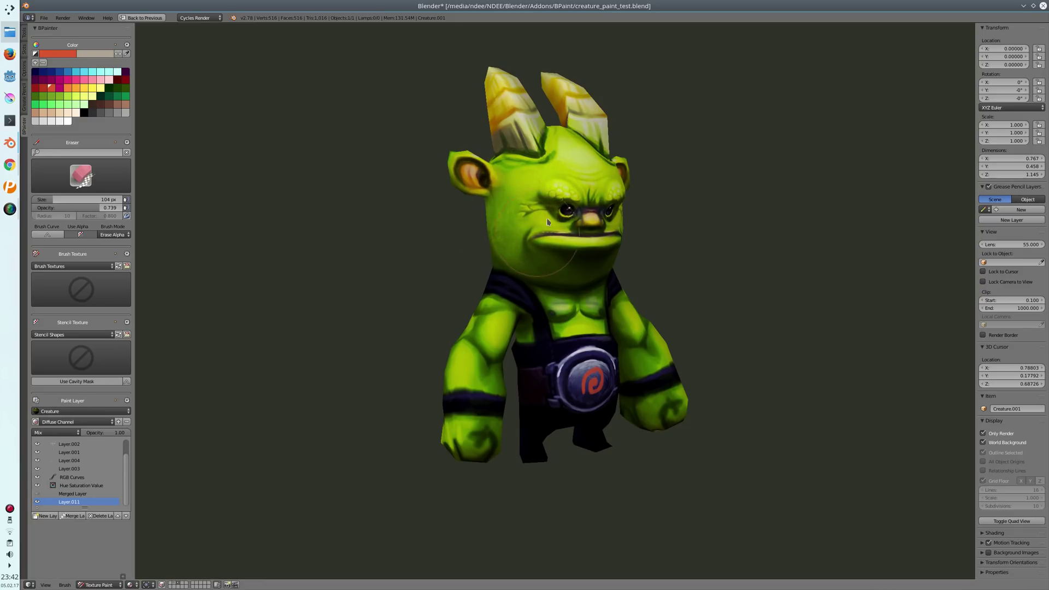
{"action": "middle_click_drag", "start_coordinate": [548, 191], "coordinate": [522, 171]}
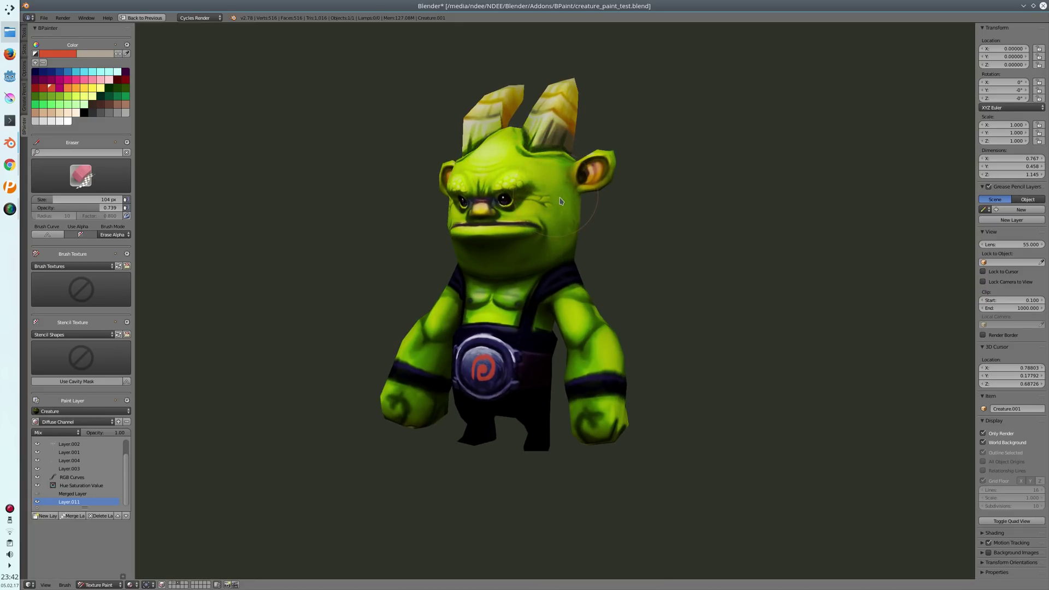
{"action": "middle_click_drag", "start_coordinate": [560, 201], "coordinate": [581, 216]}
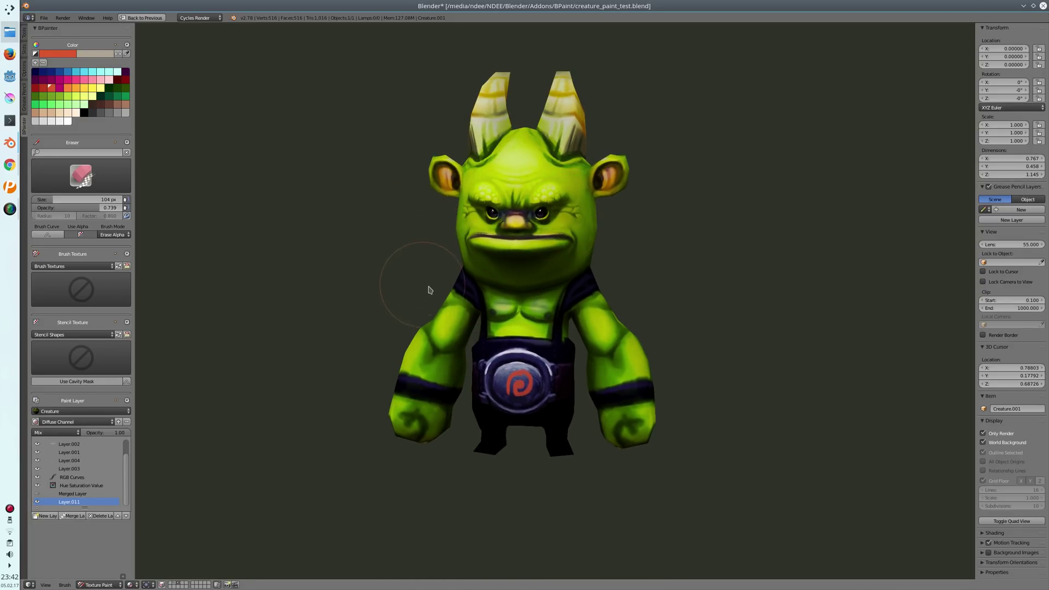
{"action": "middle_click_drag", "start_coordinate": [428, 290], "coordinate": [417, 281]}
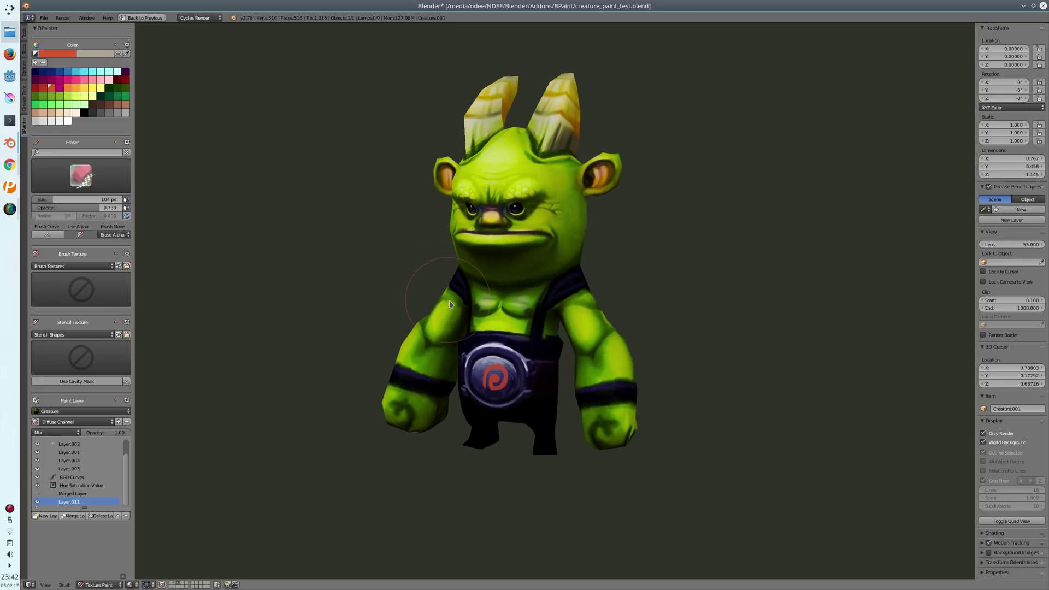